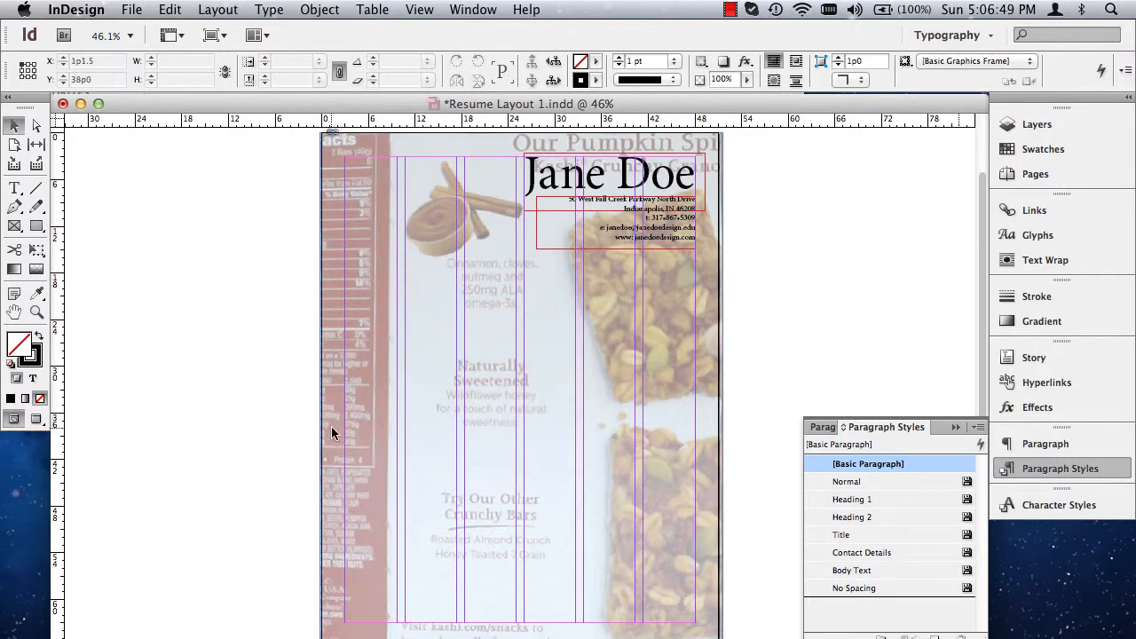
# Place the stripped-formatting resume document in a text frame about 37p4 wide and 49p3 high below the contact details.
pyautogui.click(125, 5)
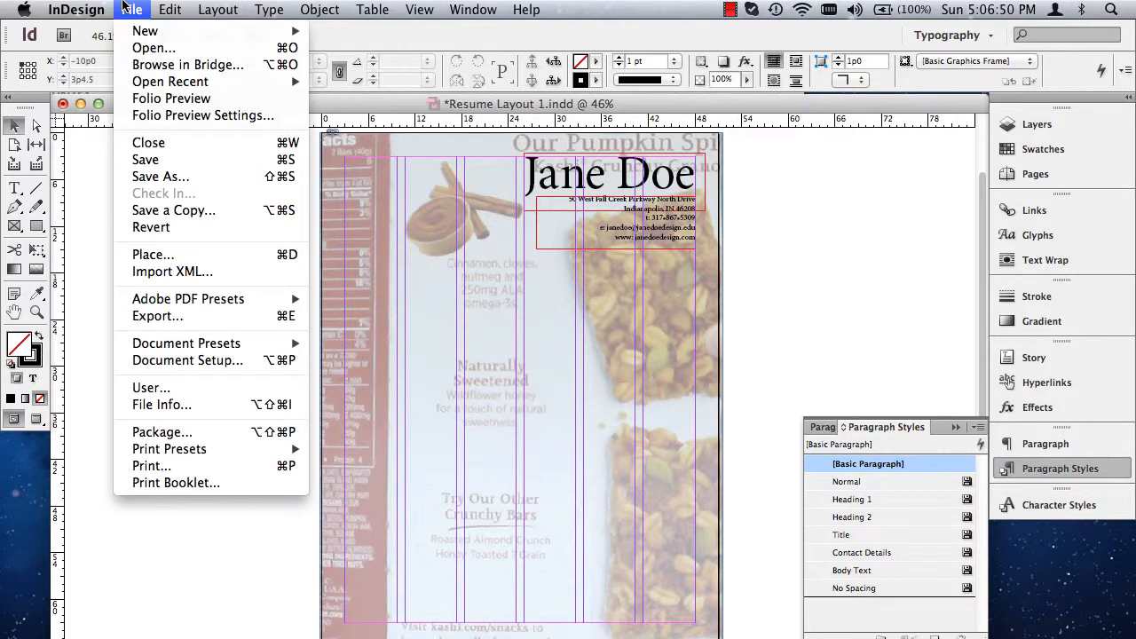
pyautogui.click(166, 264)
pyautogui.click(490, 224)
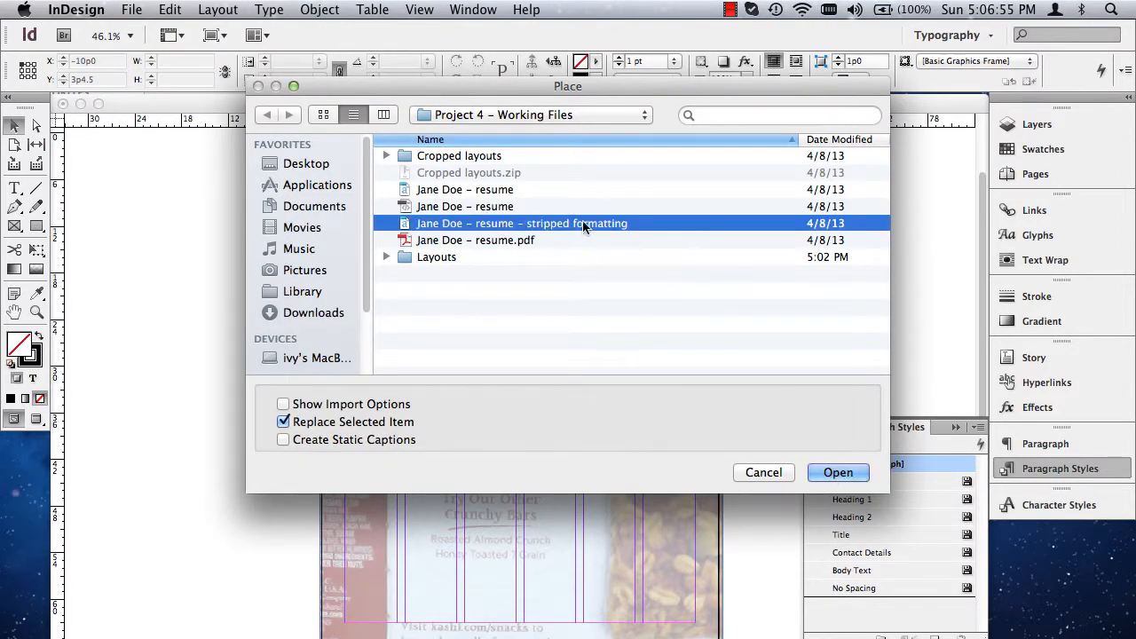
pyautogui.click(838, 473)
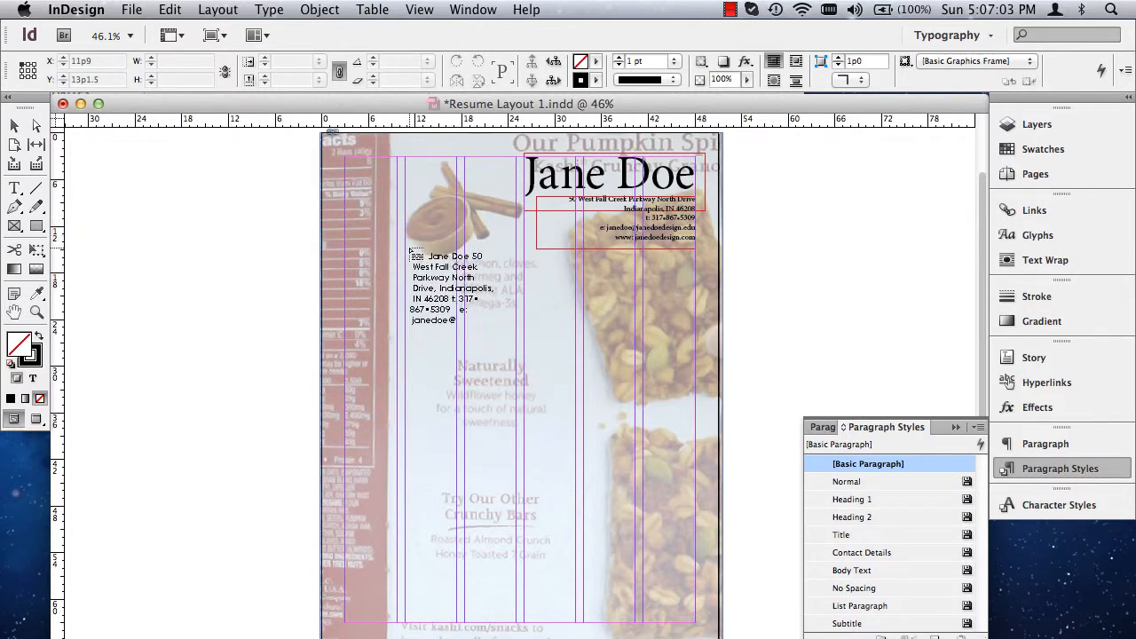
pyautogui.moveTo(406, 241); pyautogui.dragTo(694, 624)
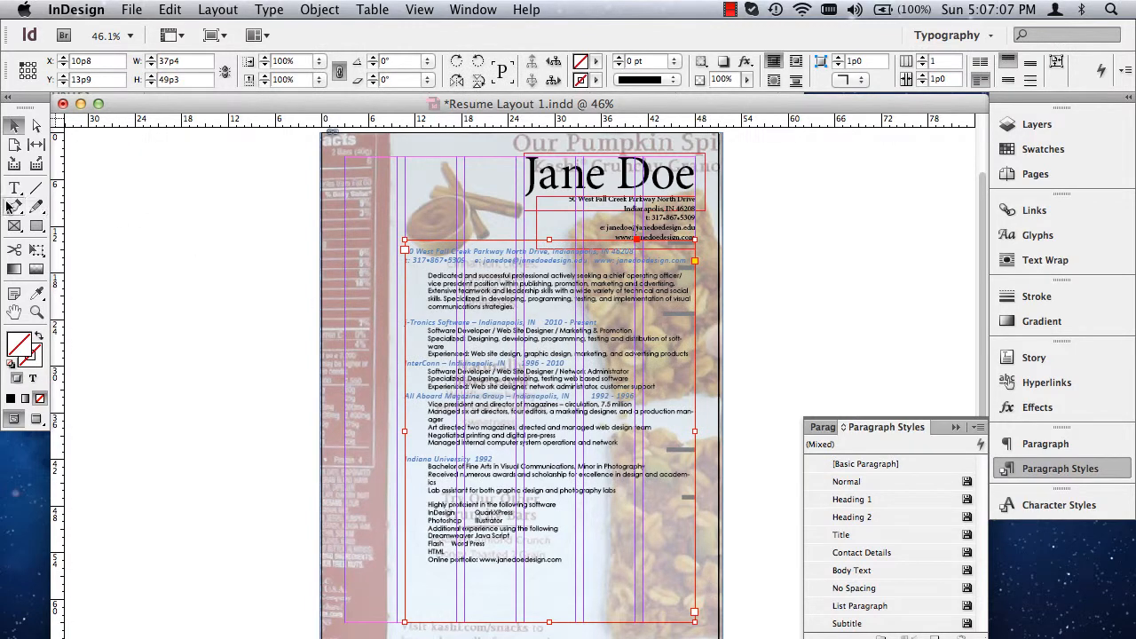
pyautogui.click(36, 312)
pyautogui.moveTo(327, 204); pyautogui.dragTo(779, 397)
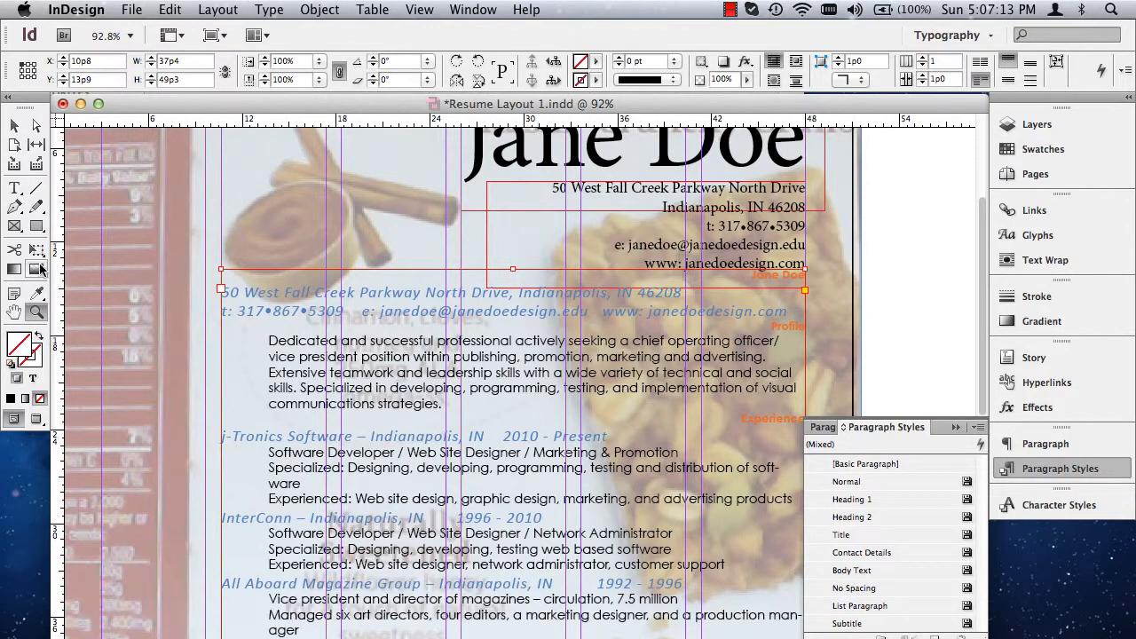
pyautogui.click(22, 191)
pyautogui.click(263, 293)
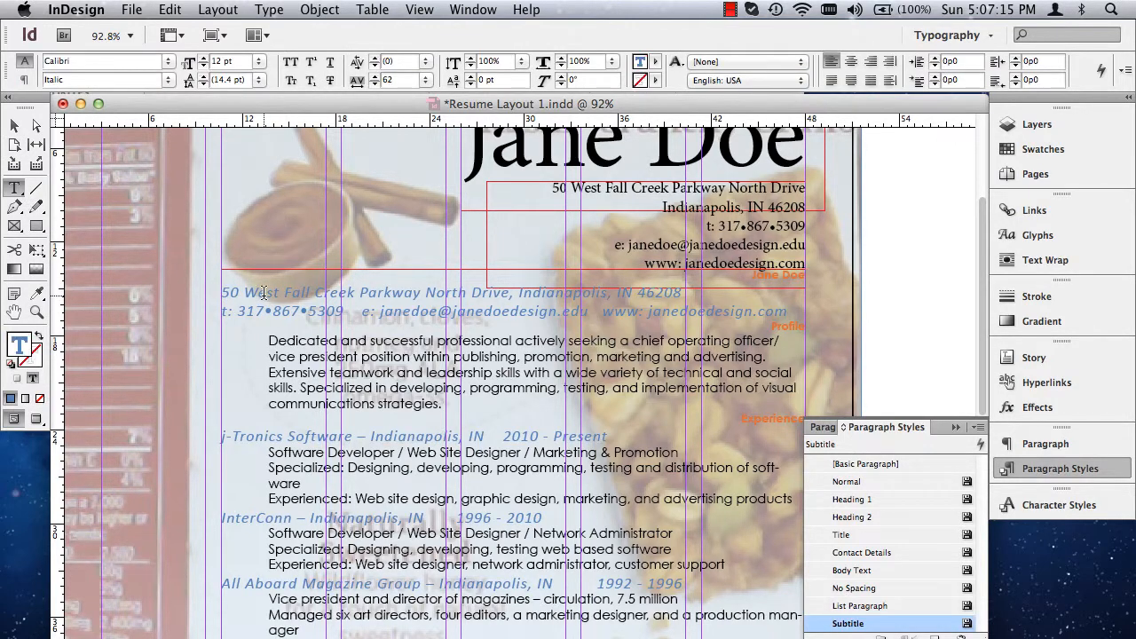
pyautogui.press('BackSpace')
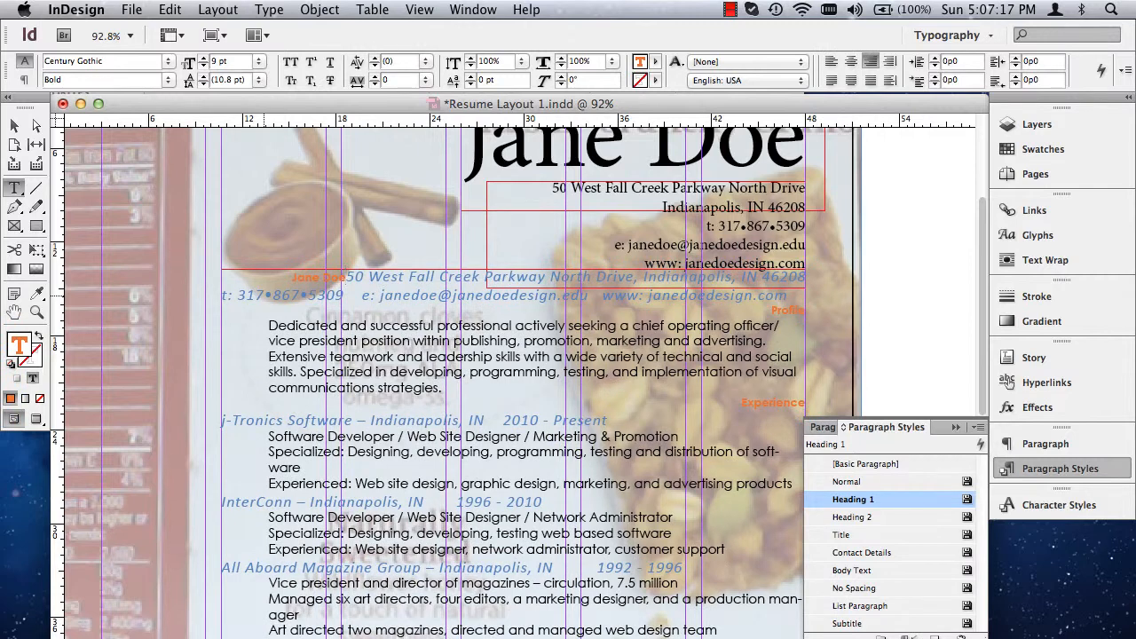
pyautogui.press('super+z')
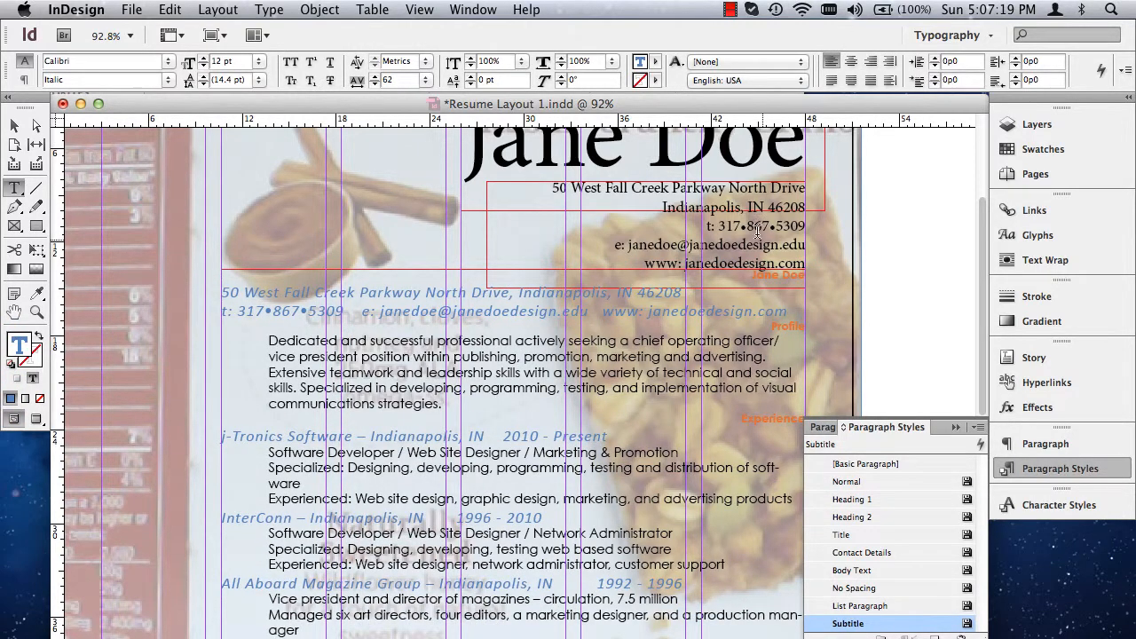
# Lower the placed text frame's upper edge to Y 16p6 and delete the duplicate name and contact lines above the Profile heading.
pyautogui.click(14, 125)
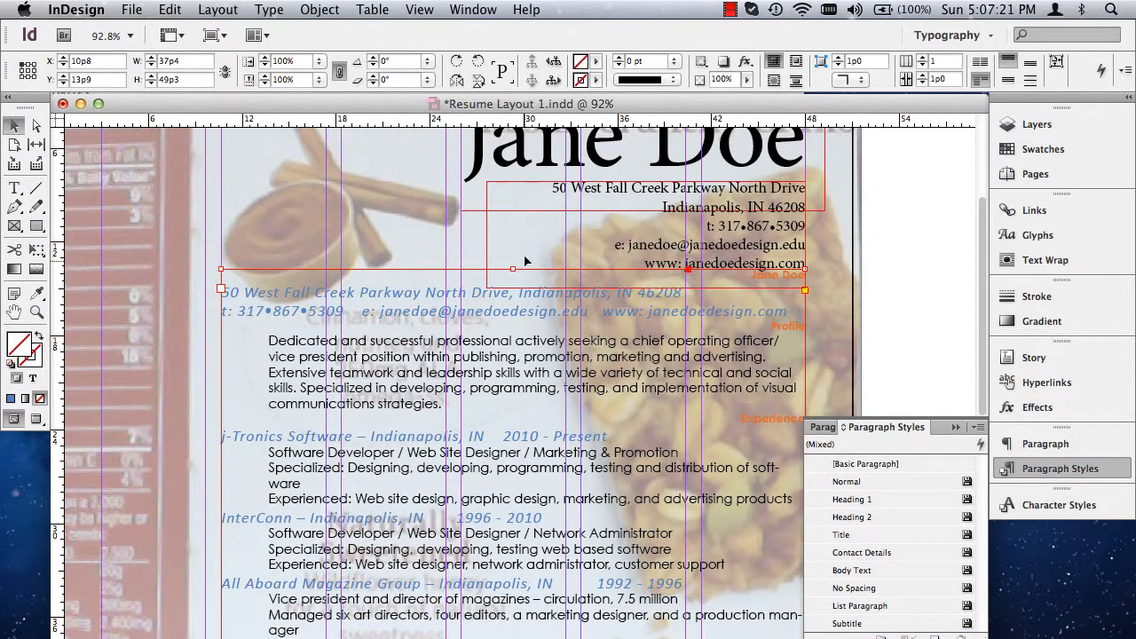
pyautogui.moveTo(513, 269); pyautogui.dragTo(513, 312)
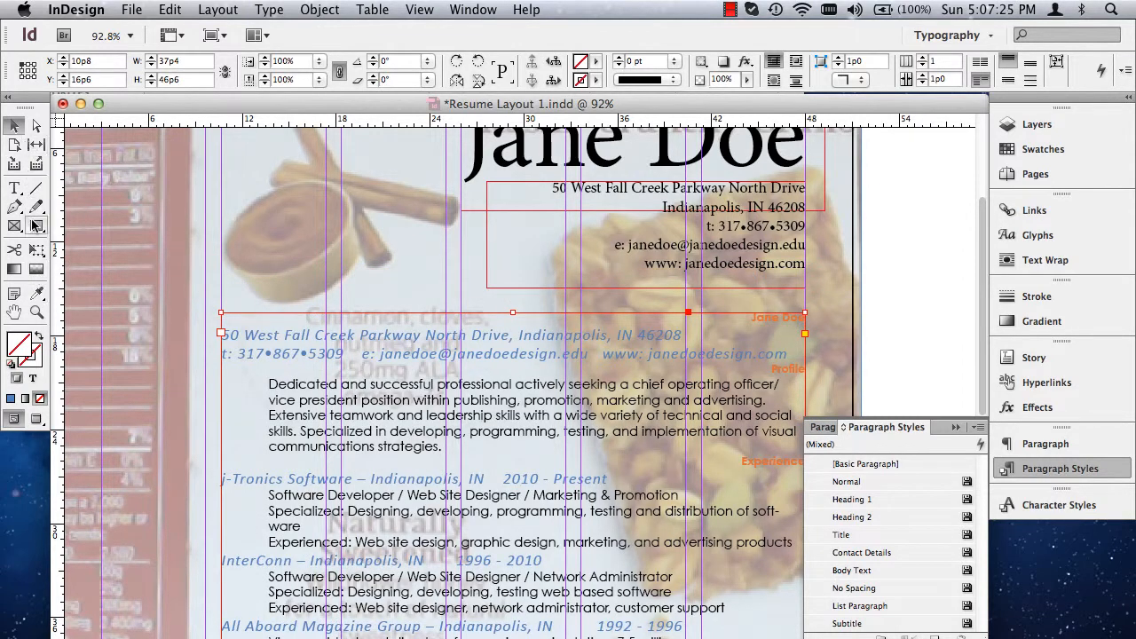
pyautogui.click(15, 187)
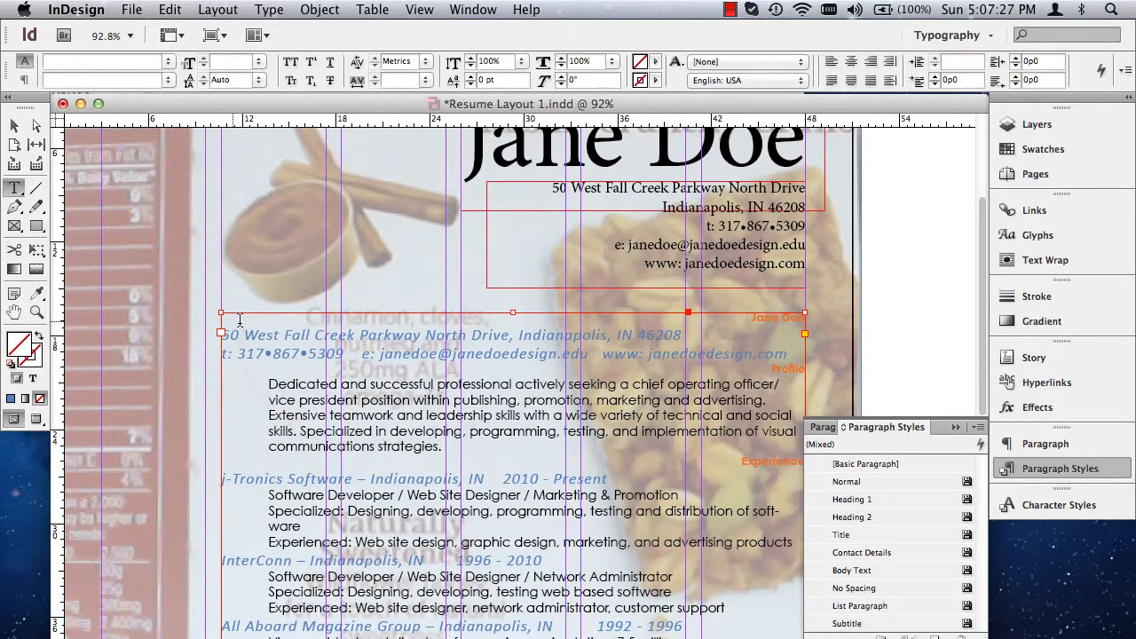
pyautogui.moveTo(752, 314); pyautogui.dragTo(799, 350)
pyautogui.click(747, 315)
pyautogui.doubleClick(754, 314)
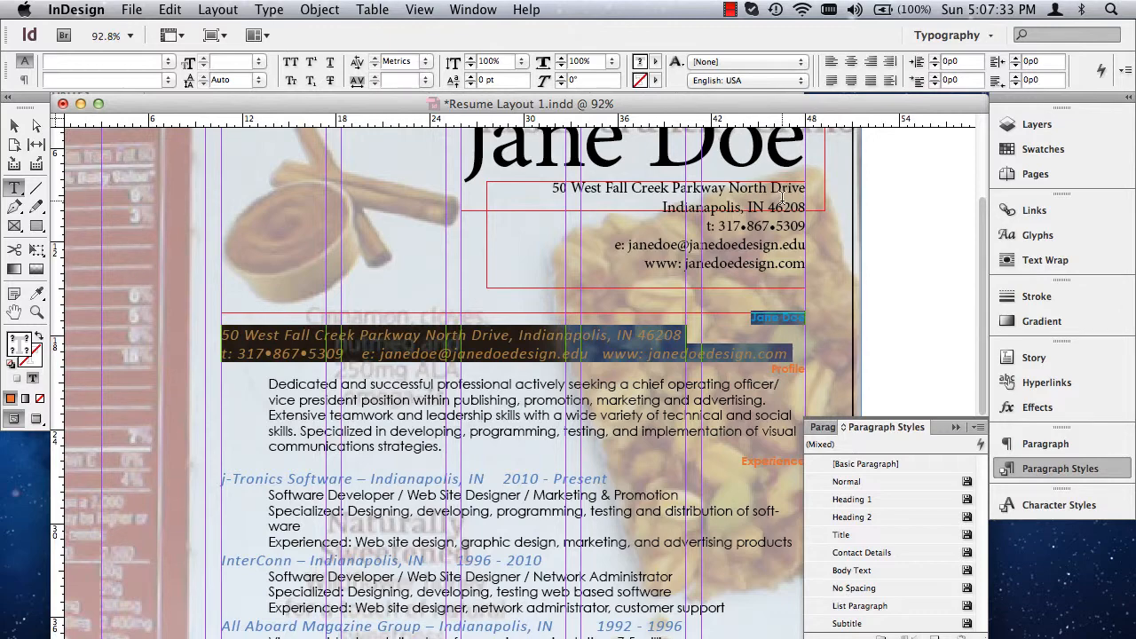
pyautogui.press('BackSpace')
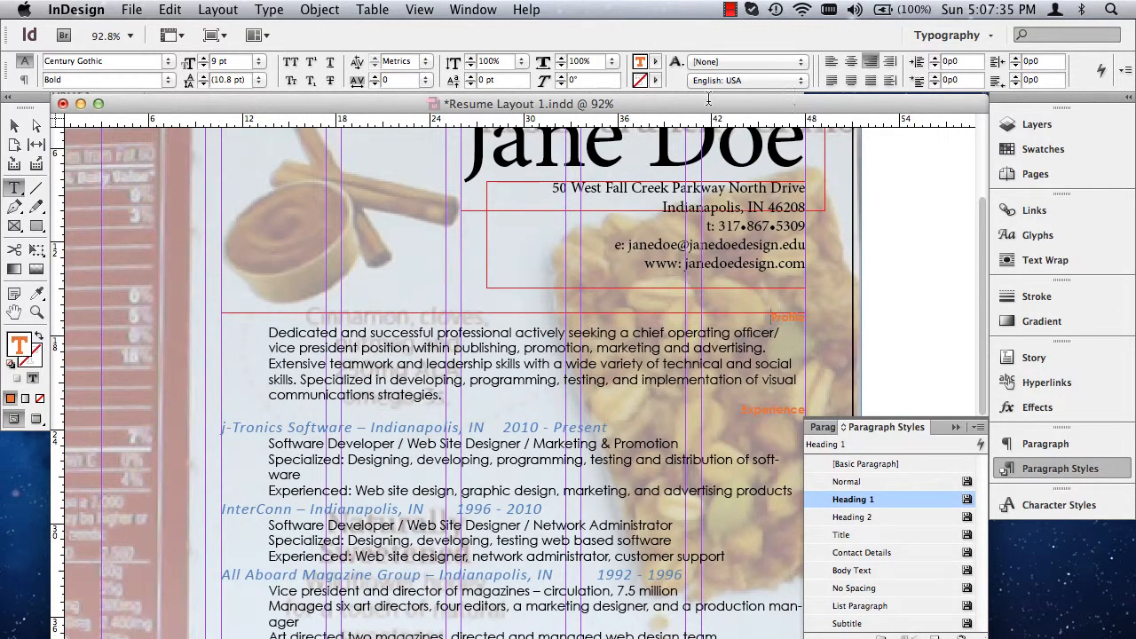
# Hide the Inspiration Crop layer and show the page in Preview mode without guides and frame edges.
pyautogui.press('super+0')
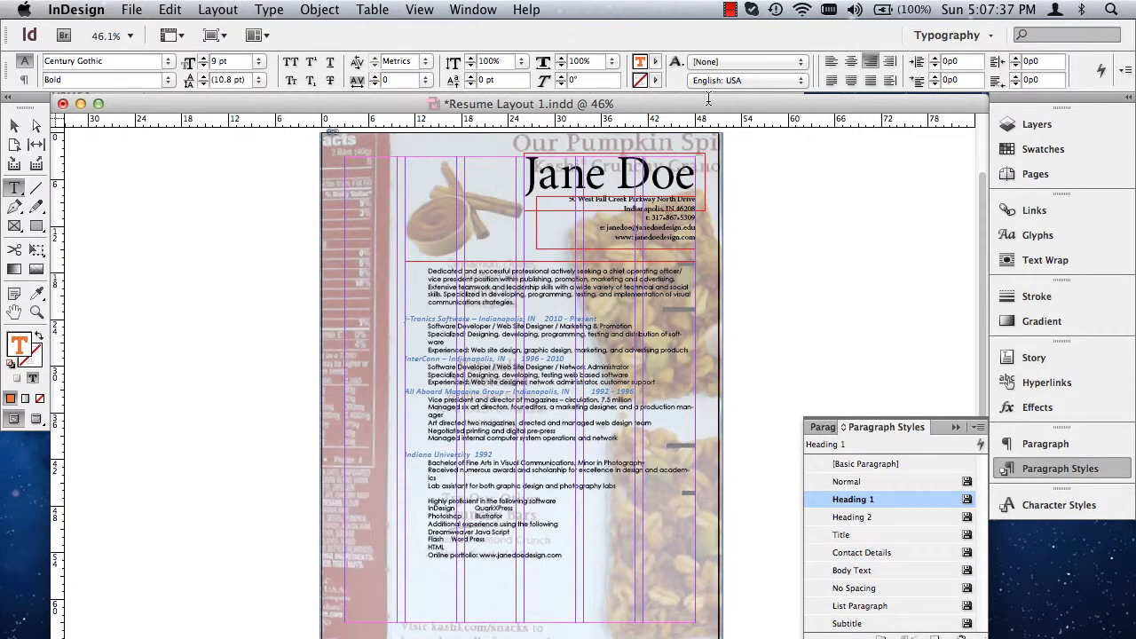
pyautogui.click(12, 127)
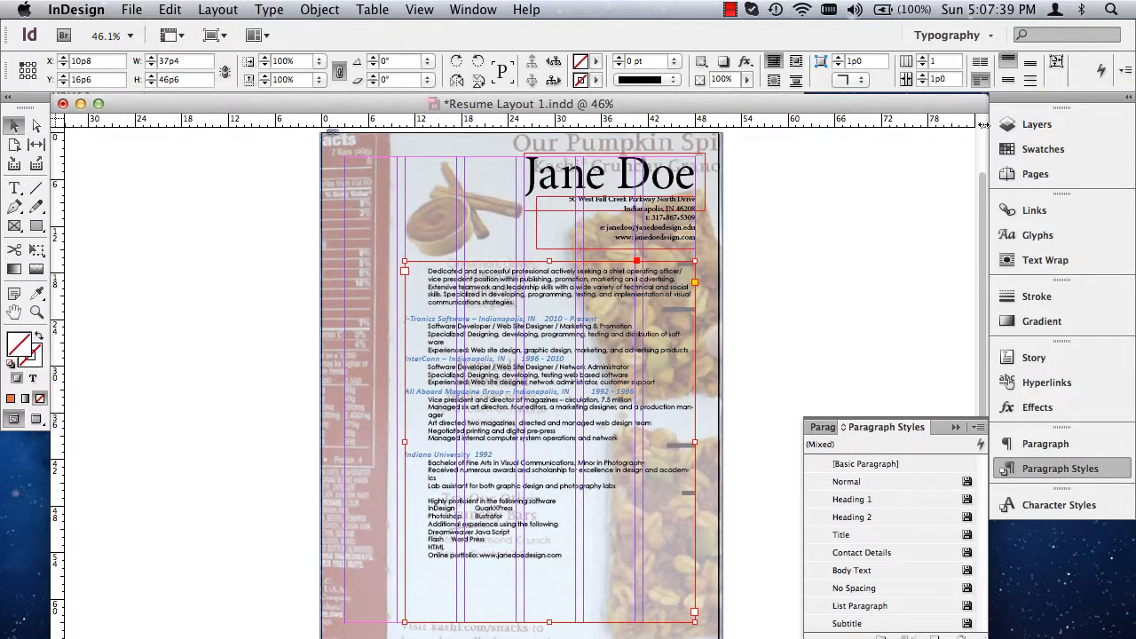
pyautogui.click(1033, 129)
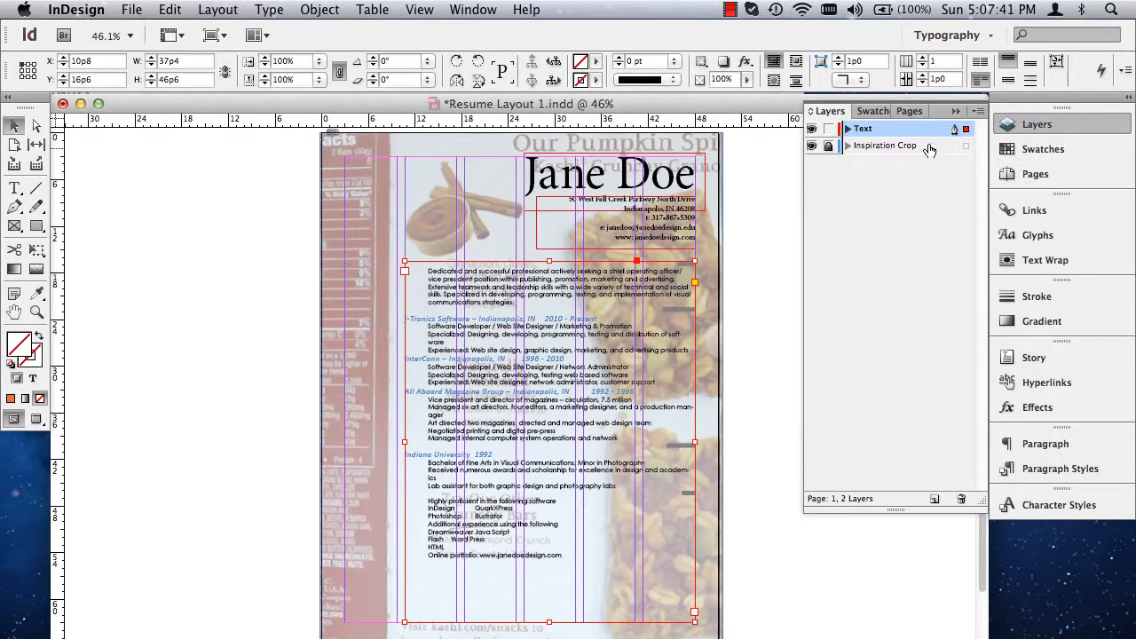
pyautogui.click(810, 147)
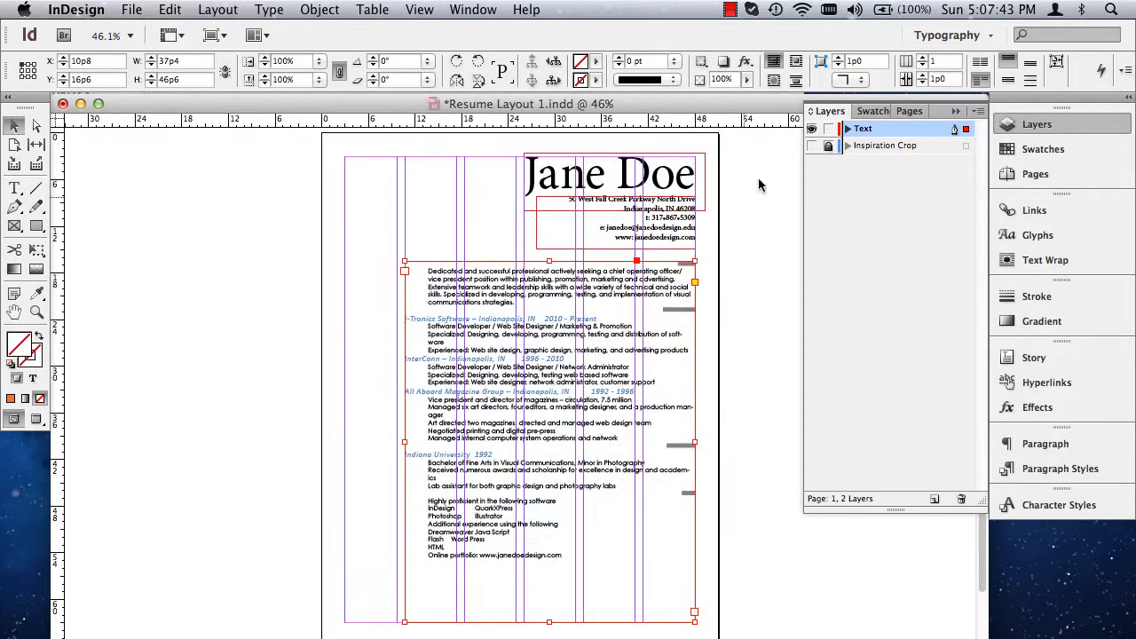
pyautogui.click(178, 319)
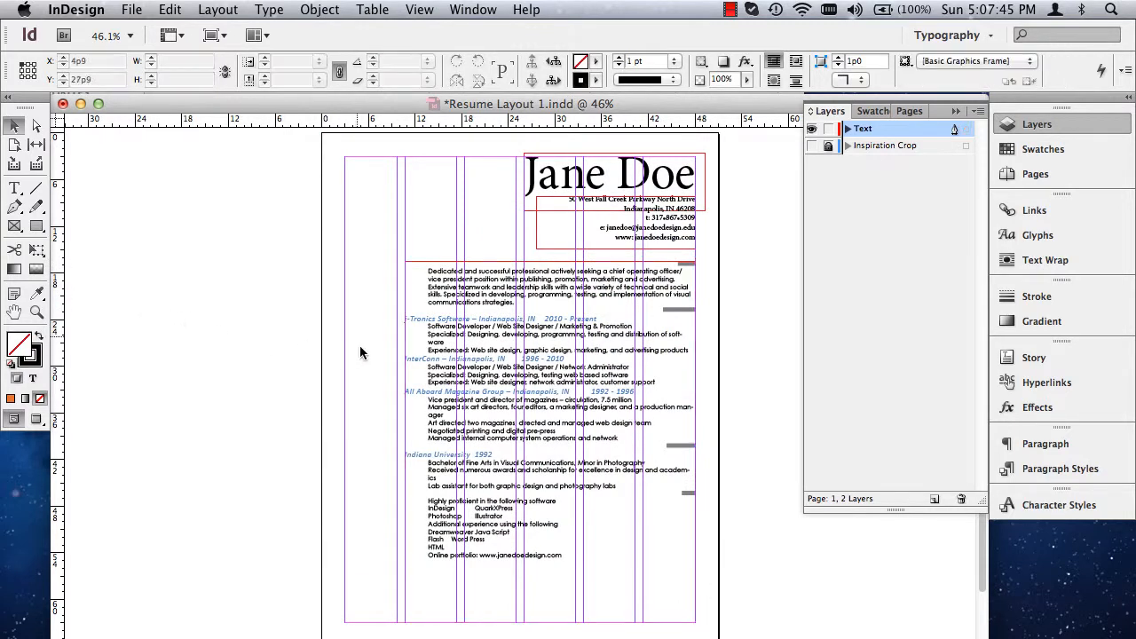
pyautogui.press('w')
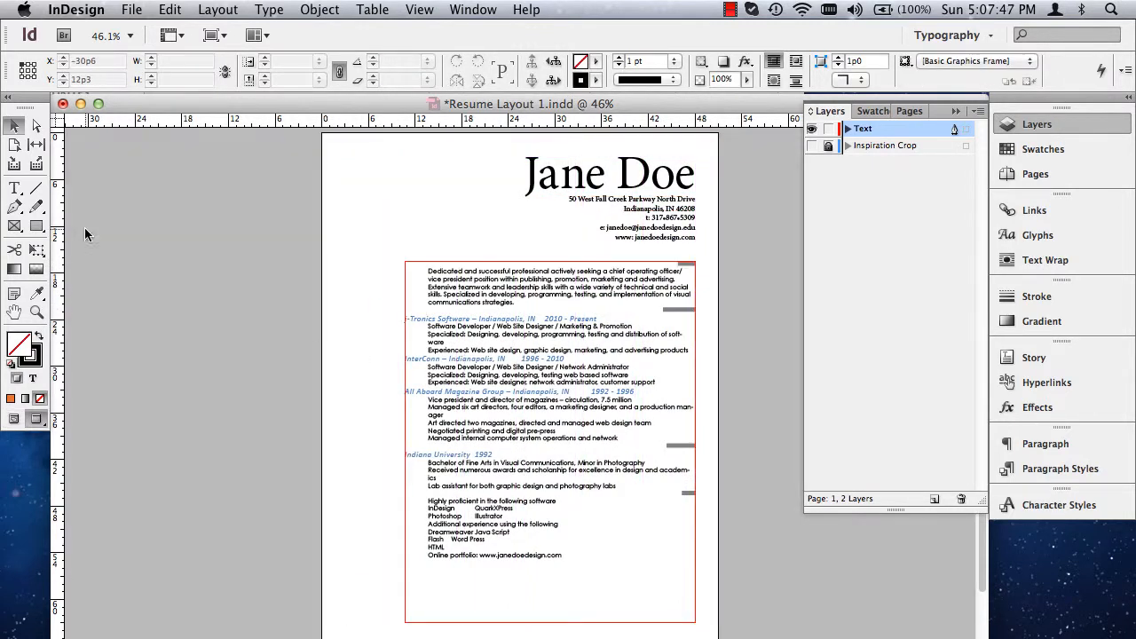
# Float the Paragraph Styles panel beside the resume text and collapse the remaining Paragraph panel.
pyautogui.click(37, 312)
pyautogui.moveTo(310, 213); pyautogui.dragTo(769, 604)
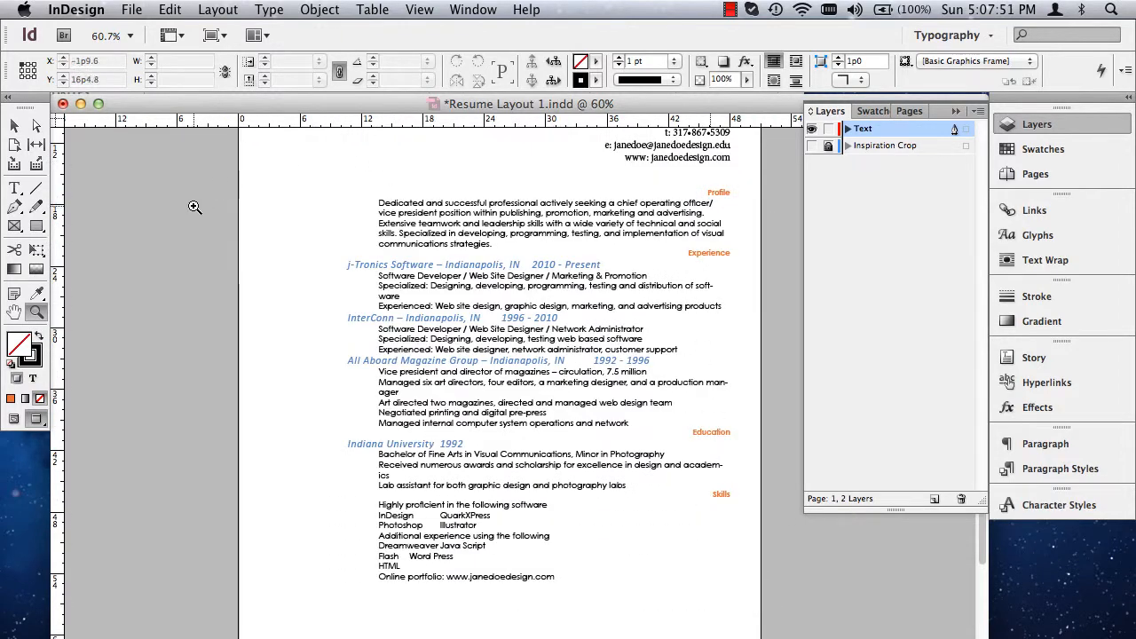
pyautogui.moveTo(338, 172); pyautogui.dragTo(734, 539)
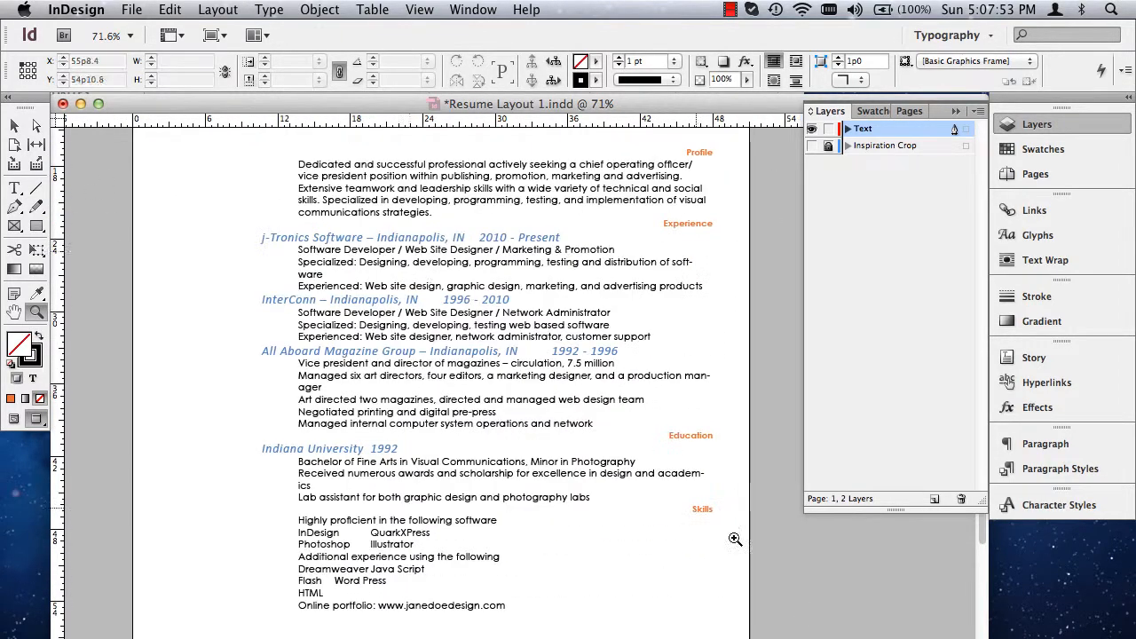
pyautogui.click(17, 188)
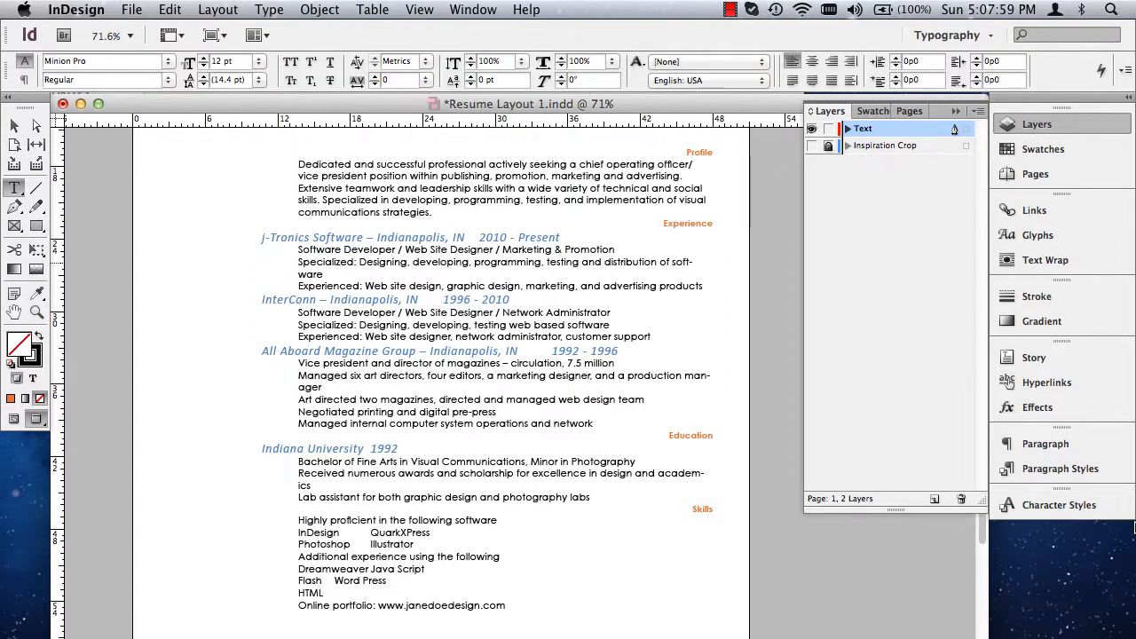
pyautogui.click(1121, 468)
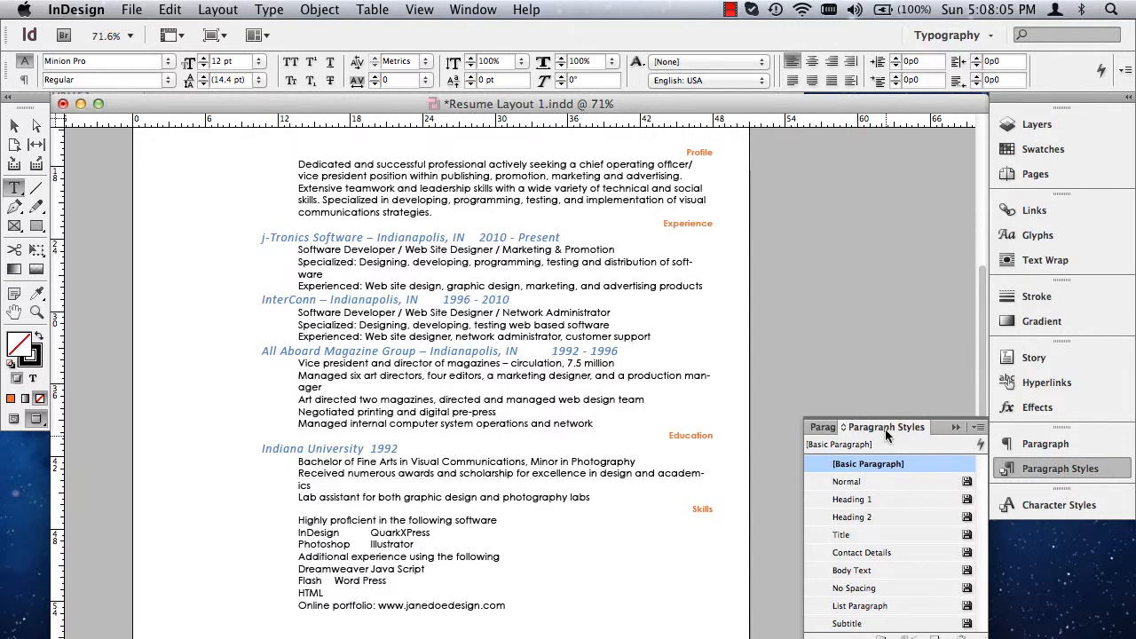
pyautogui.moveTo(886, 426); pyautogui.dragTo(885, 200)
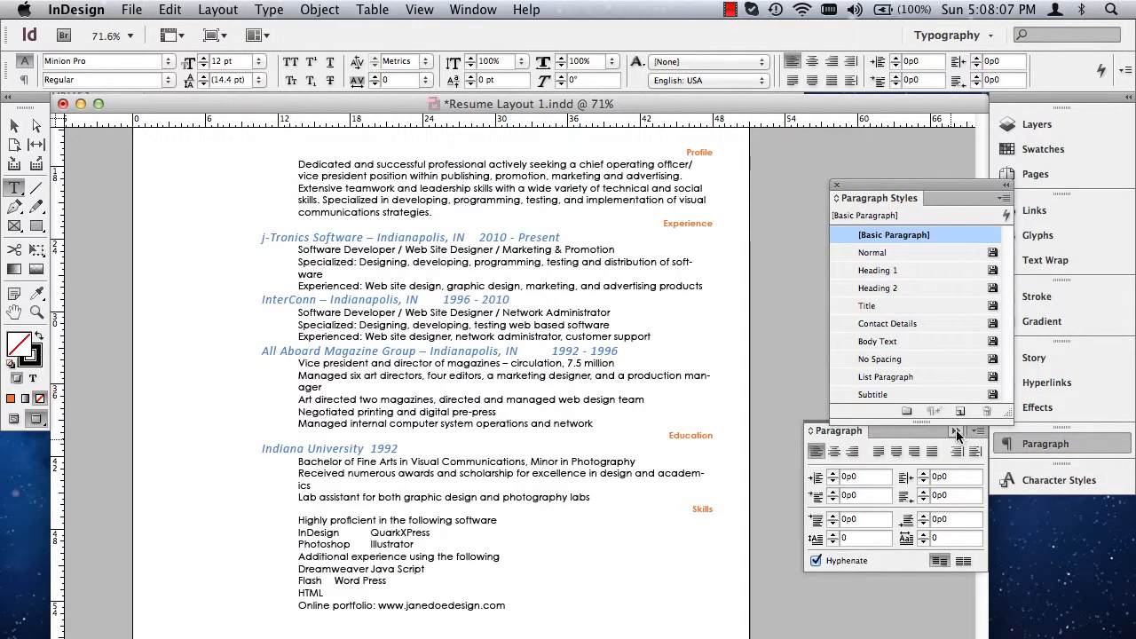
pyautogui.click(956, 432)
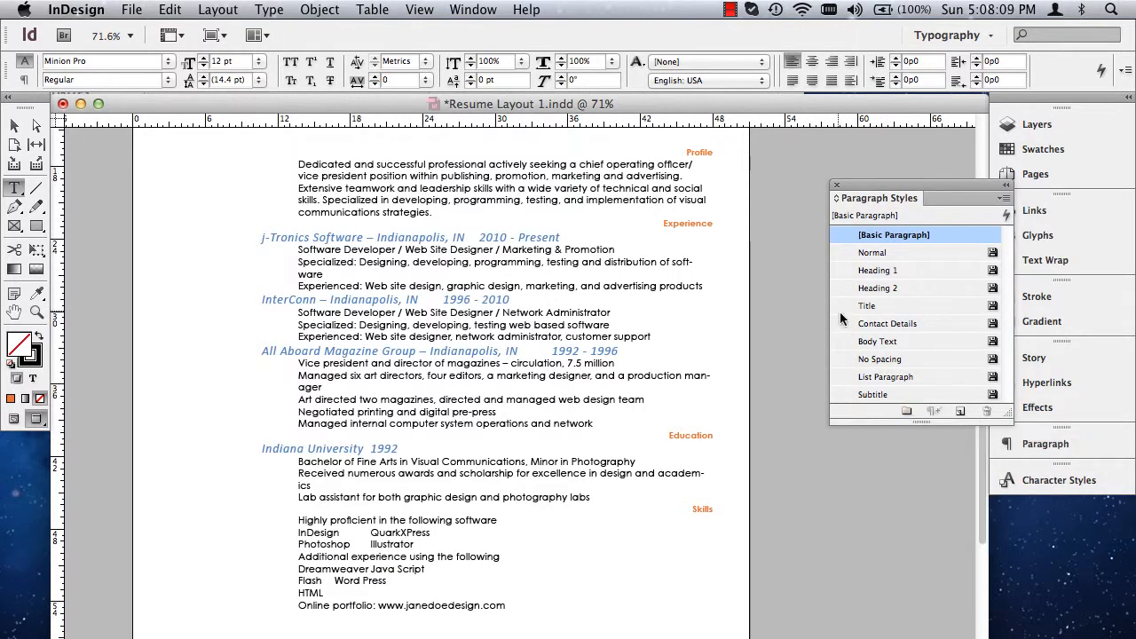
# Rename the Profile heading's paragraph style, Heading 1, as "Profile, Education, etc.".
pyautogui.scroll(-2, 688, 287)
pyautogui.scroll(6, 685, 286)
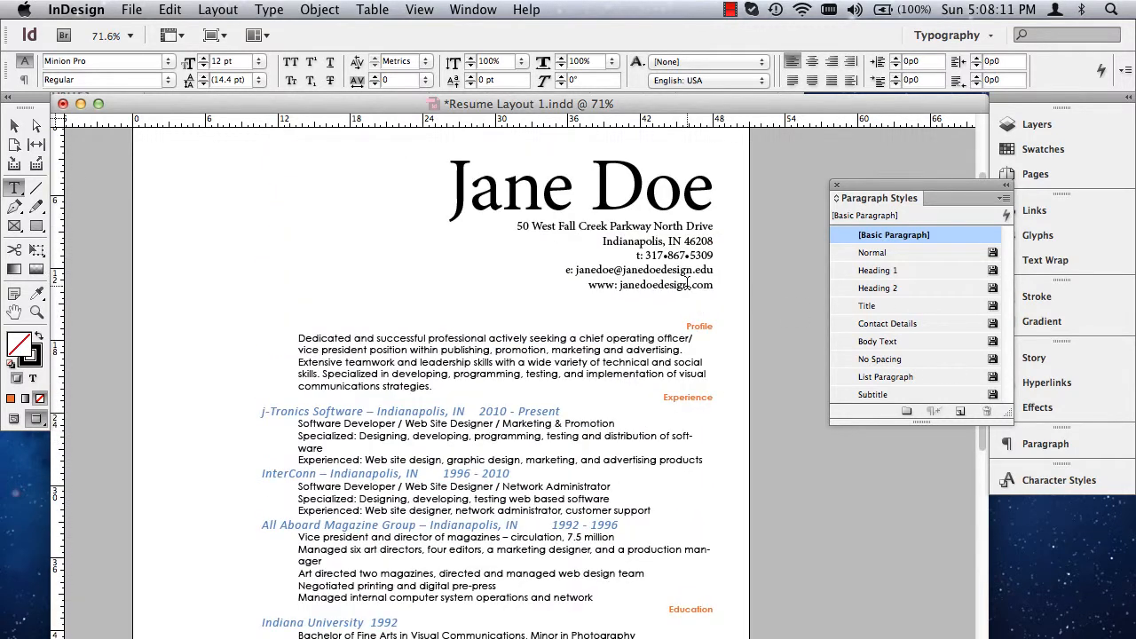
pyautogui.scroll(-4, 698, 270)
pyautogui.doubleClick(703, 155)
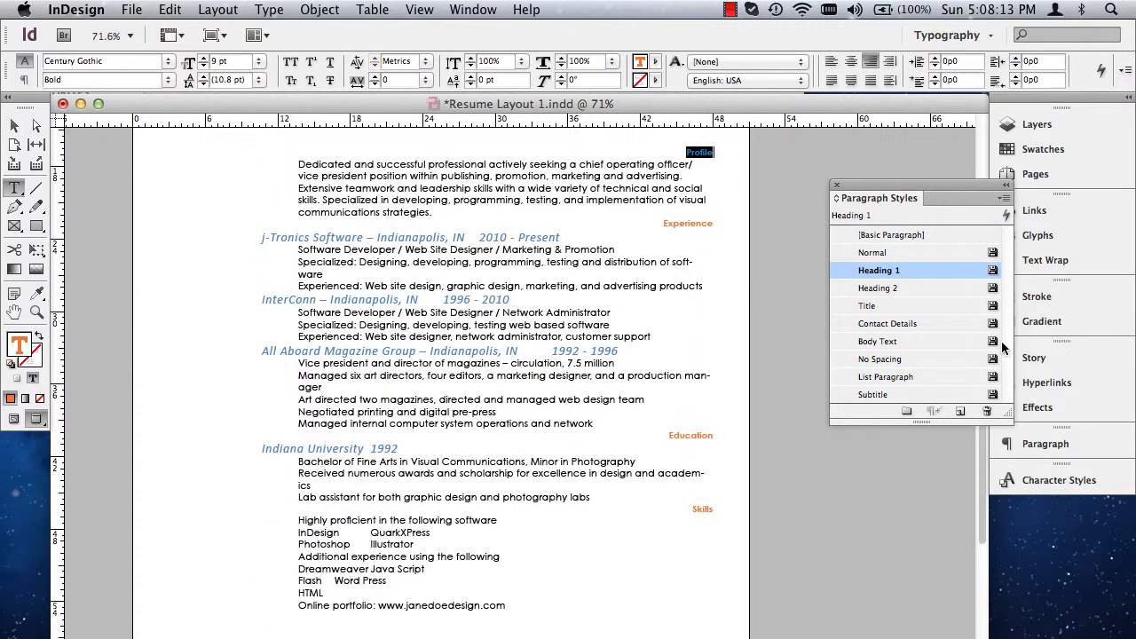
pyautogui.doubleClick(867, 281)
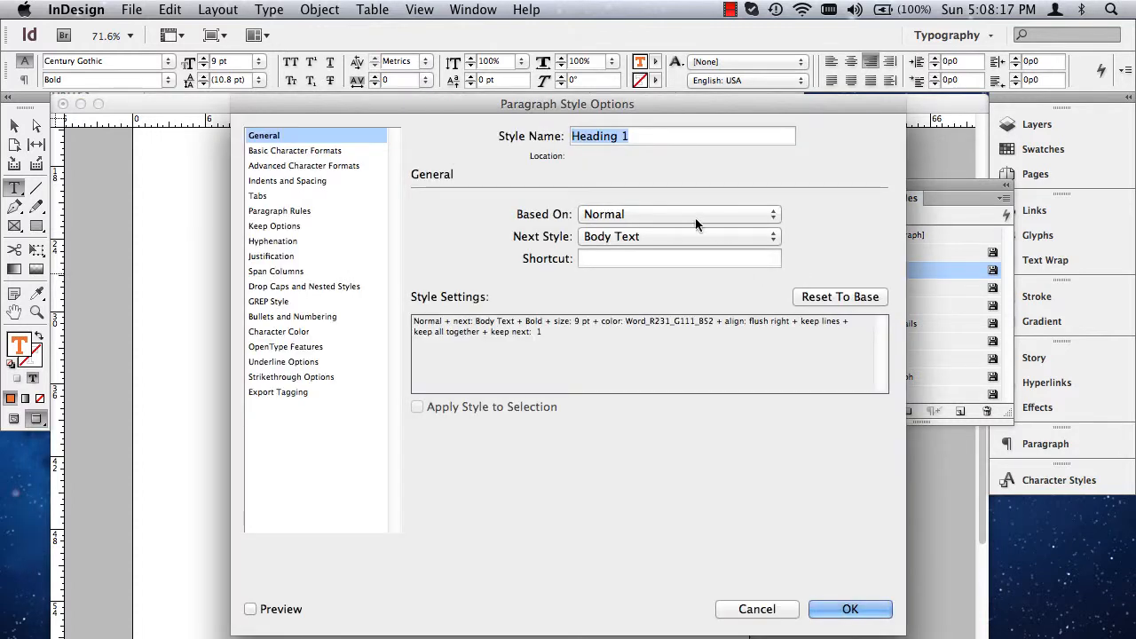
pyautogui.write('Profile')
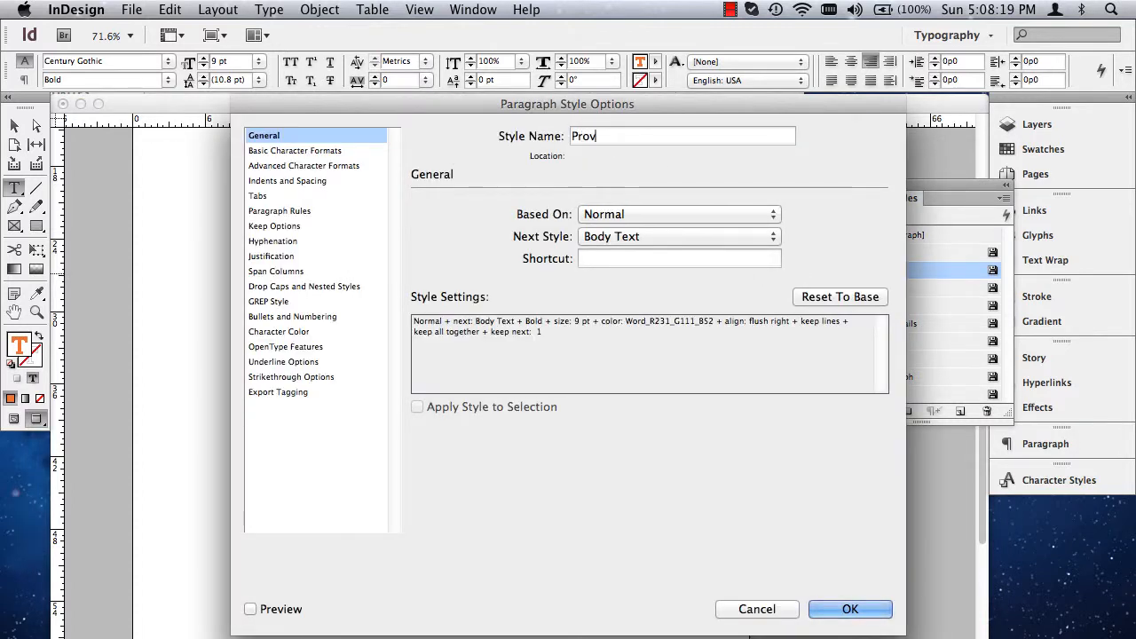
pyautogui.write(', Educ')
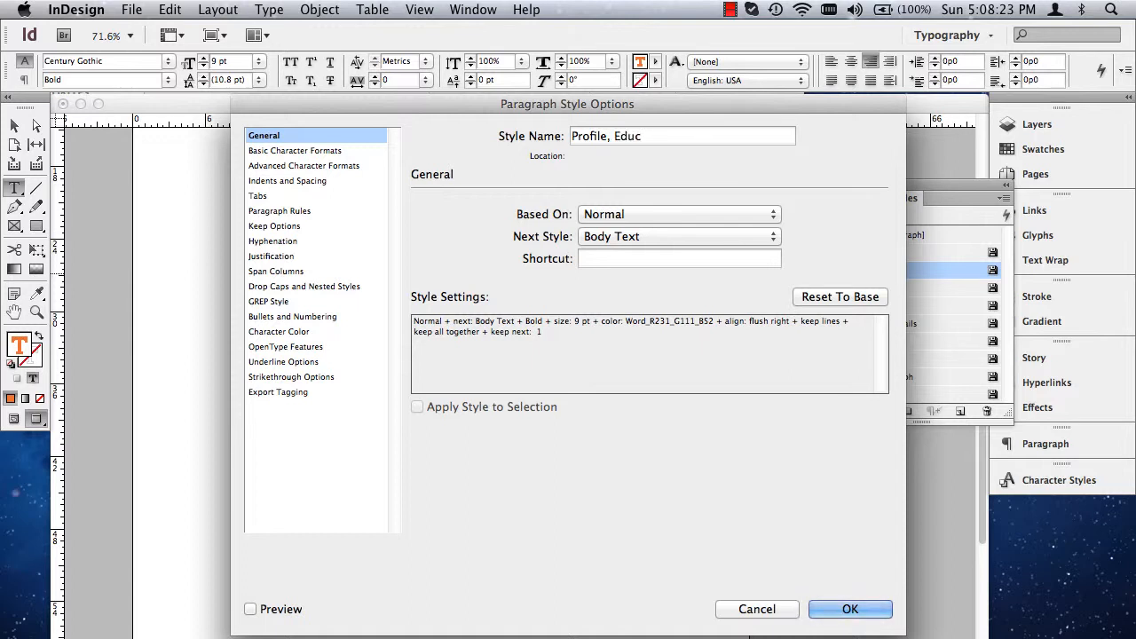
pyautogui.write('ation')
pyautogui.press('BackSpace')
pyautogui.write(', etc.')
pyautogui.click(850, 608)
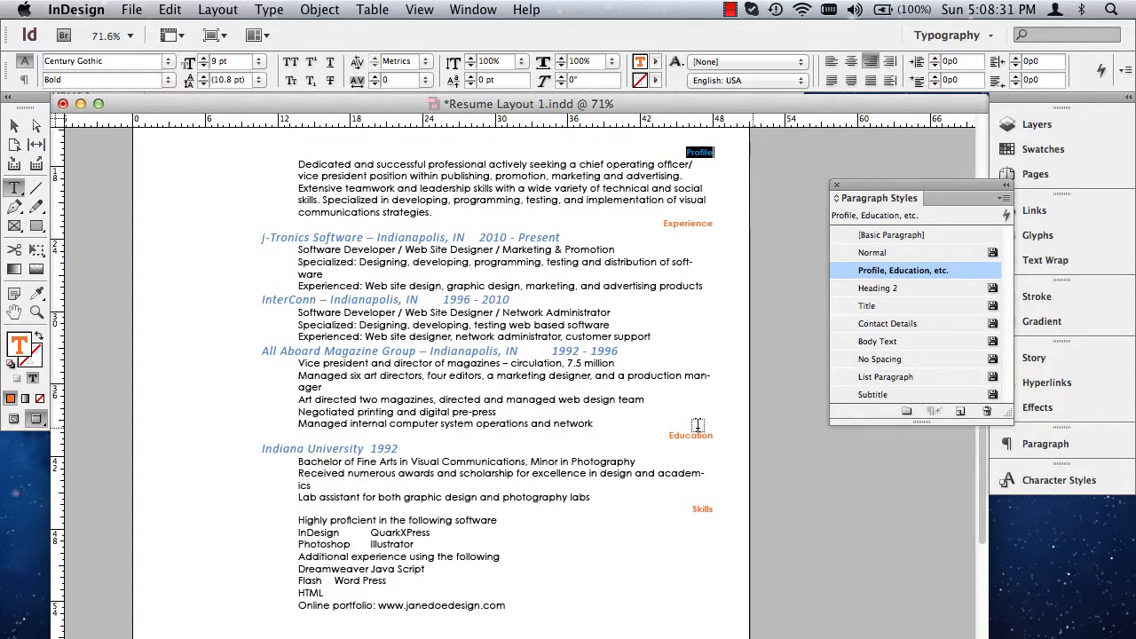
# Rename the profile paragraph's style, List Paragraph, as "Body copy".
pyautogui.tripleClick(399, 187)
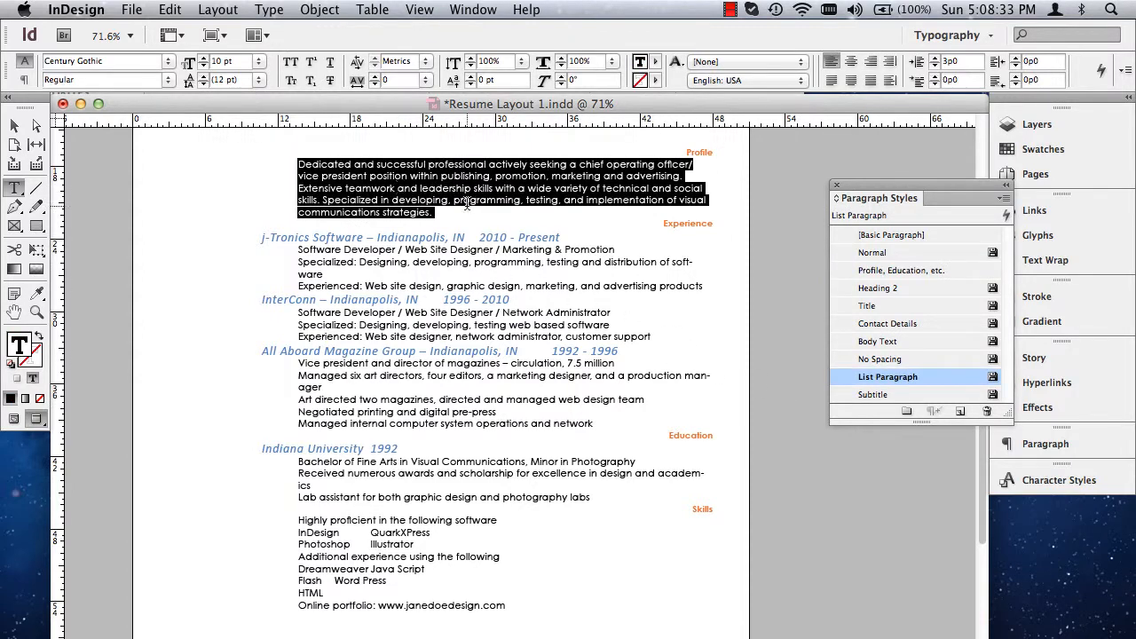
pyautogui.doubleClick(887, 376)
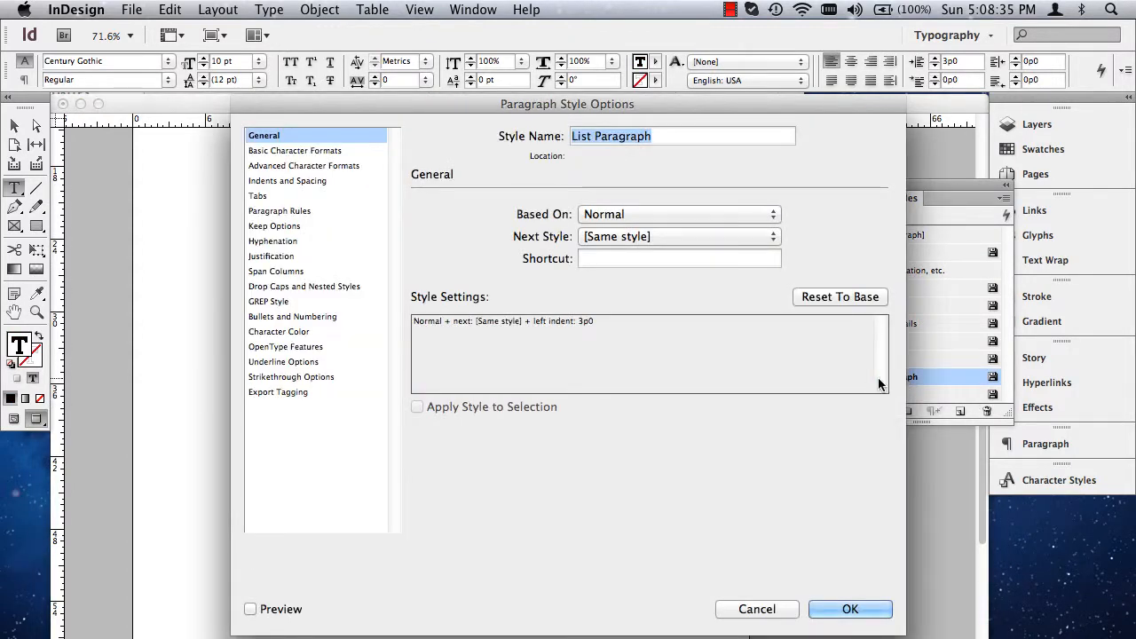
pyautogui.write('Body copy')
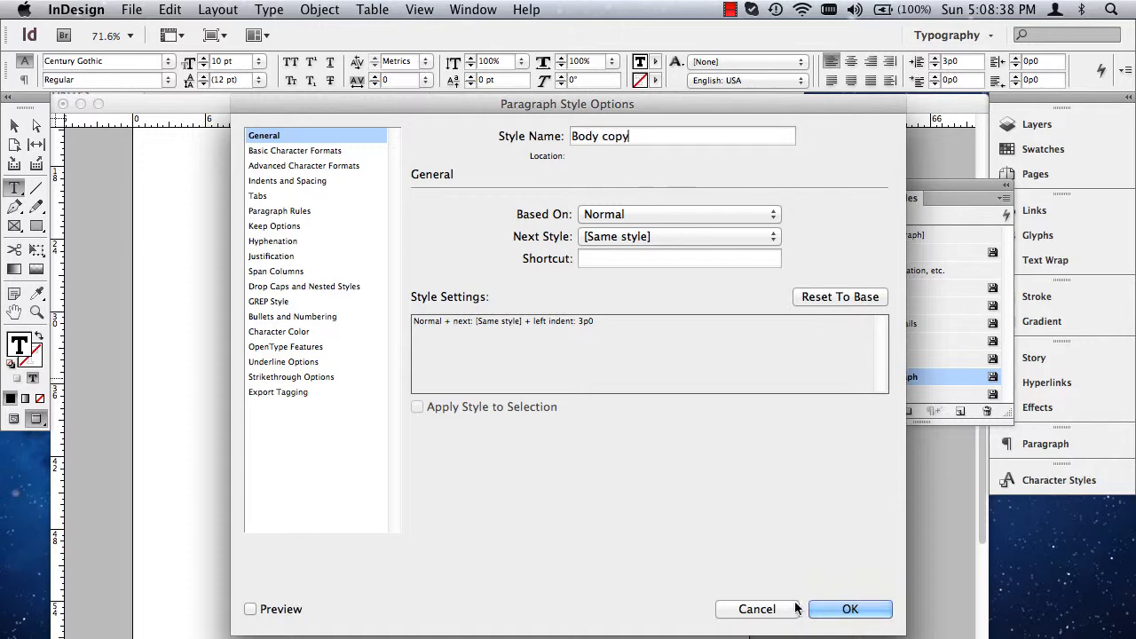
pyautogui.click(845, 605)
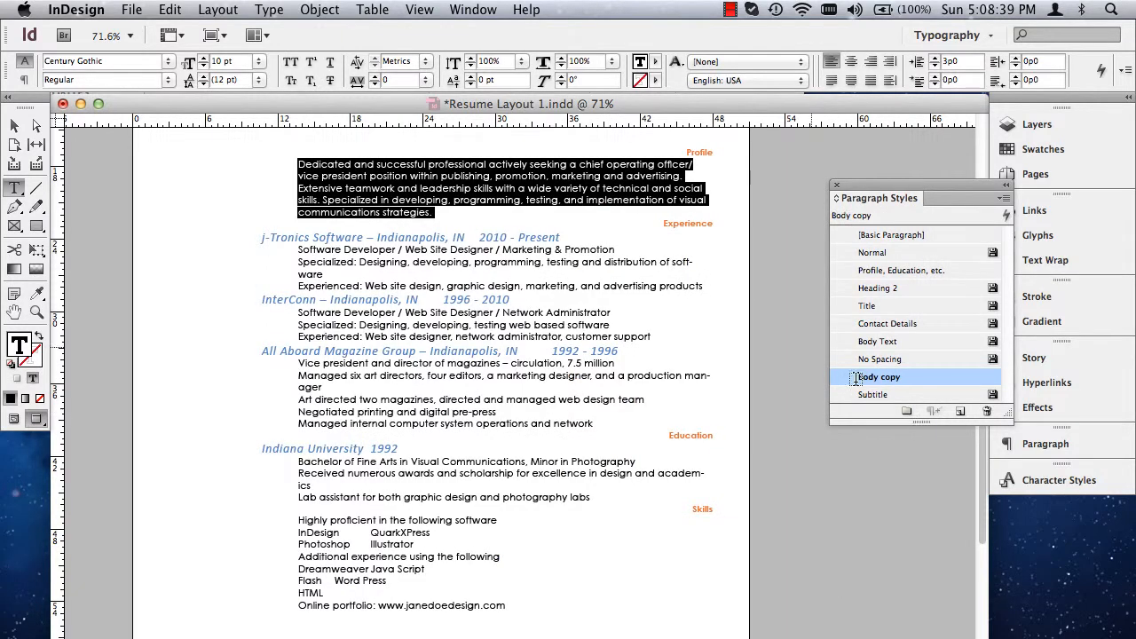
# Rename the j-Tronics Software line's paragraph style, Subtitle, as "Company name, place and date".
pyautogui.tripleClick(444, 236)
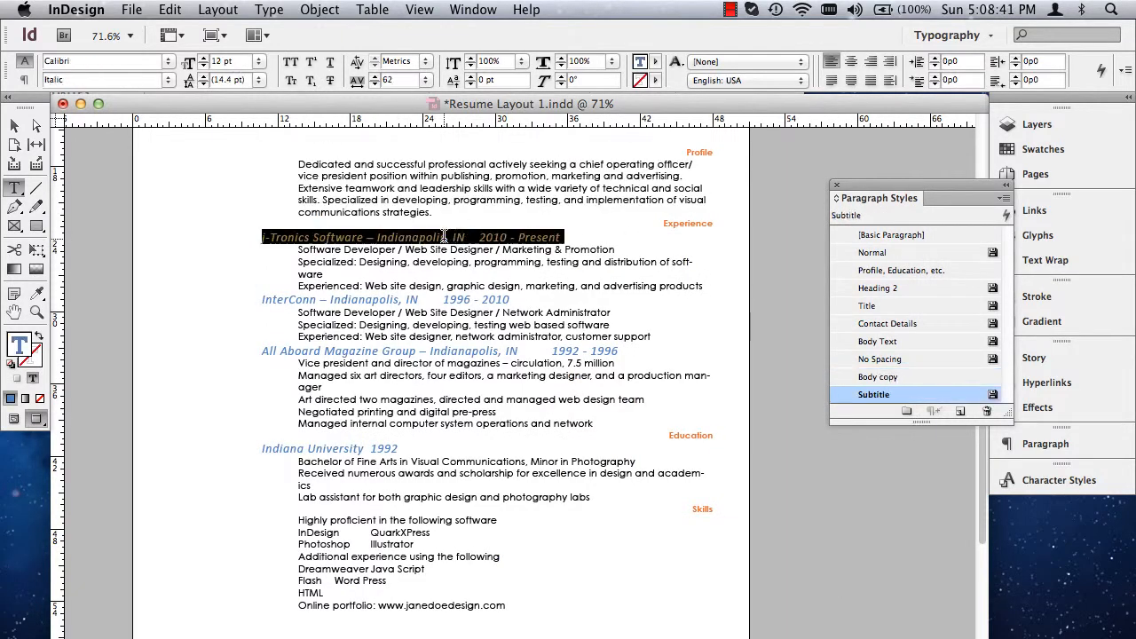
pyautogui.doubleClick(884, 396)
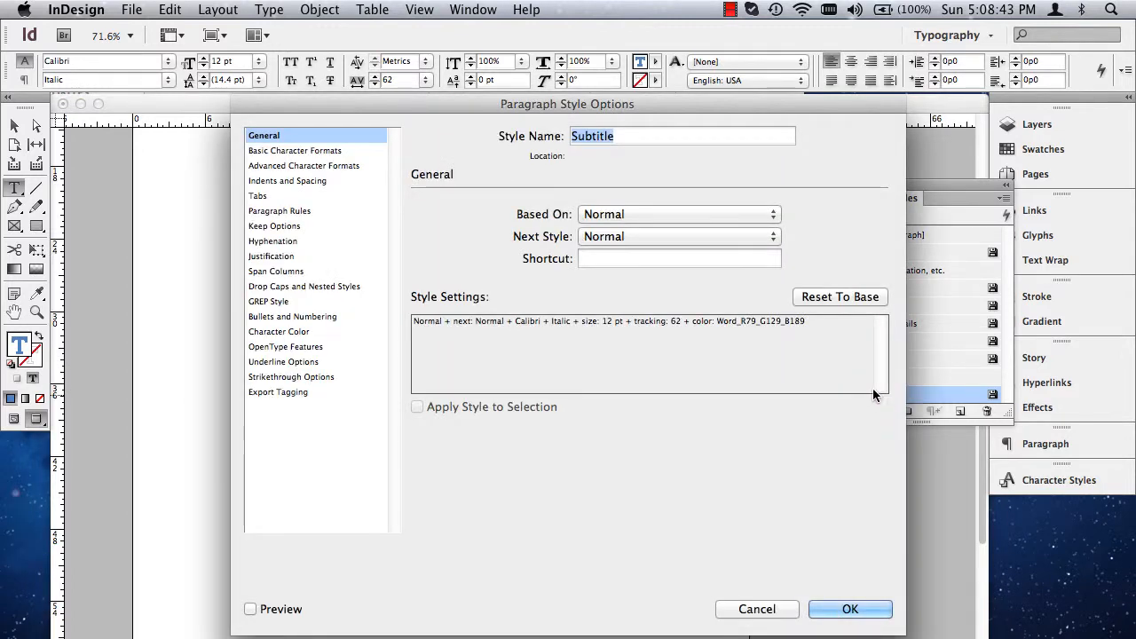
pyautogui.moveTo(432, 104); pyautogui.dragTo(721, 128)
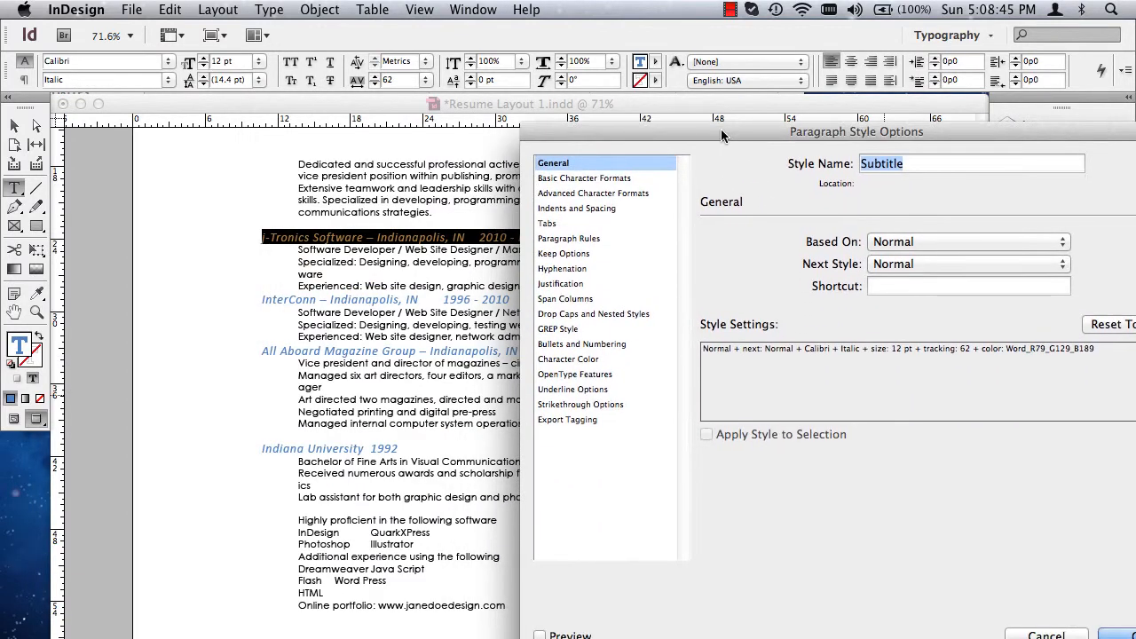
pyautogui.write('Co')
pyautogui.write('mpany name ')
pyautogui.write('ad')
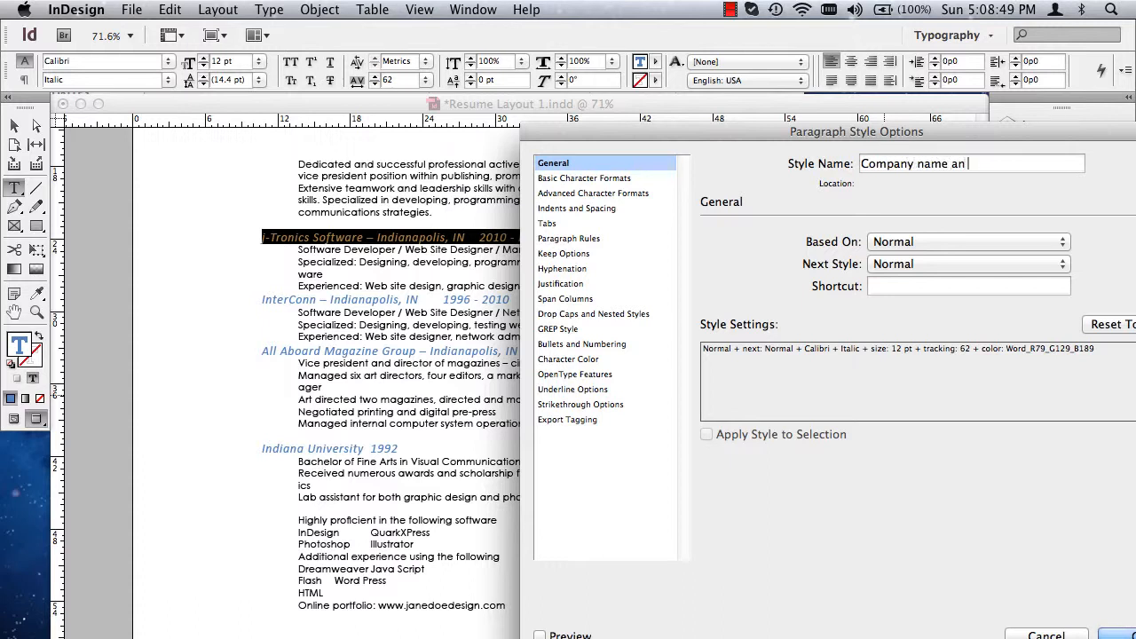
pyautogui.press('BackSpace')
pyautogui.press('BackSpace')
pyautogui.press('BackSpace')
pyautogui.press('BackSpace')
pyautogui.write('e, place and date')
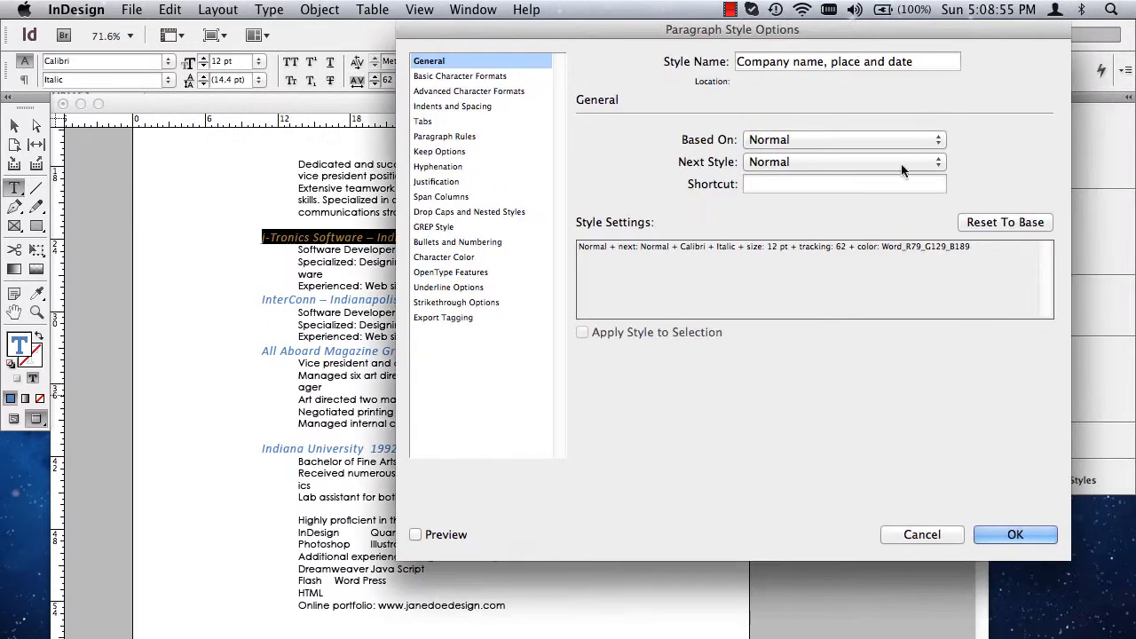
pyautogui.press('Return')
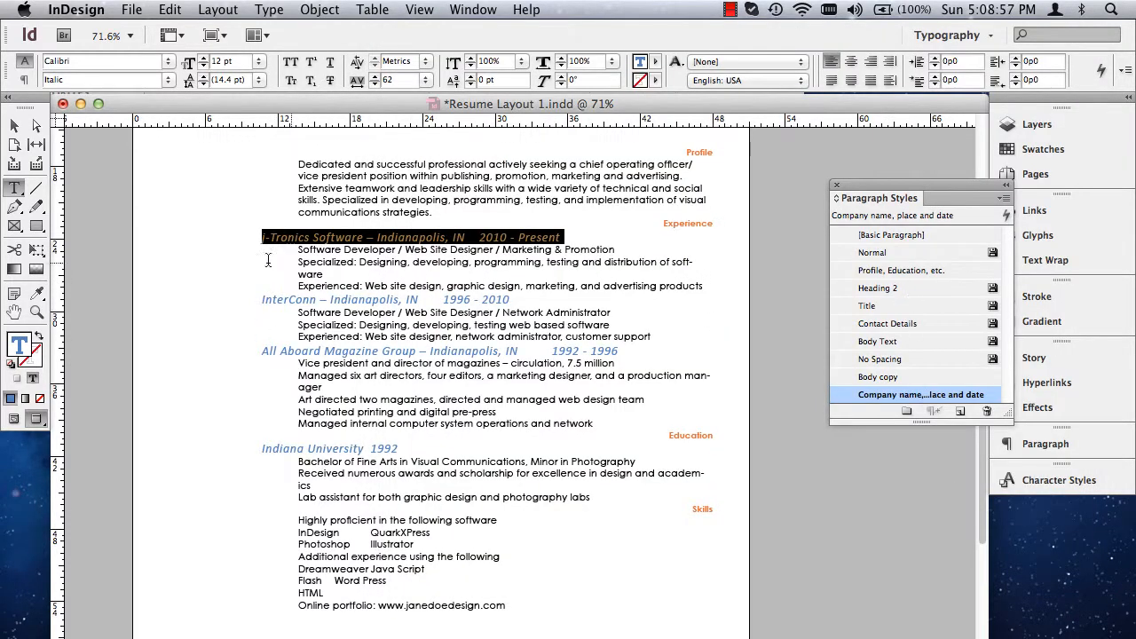
# Check which paragraph styles the remaining Experience, Education and Skills text uses, sampling both company lines and body paragraphs.
pyautogui.doubleClick(310, 274)
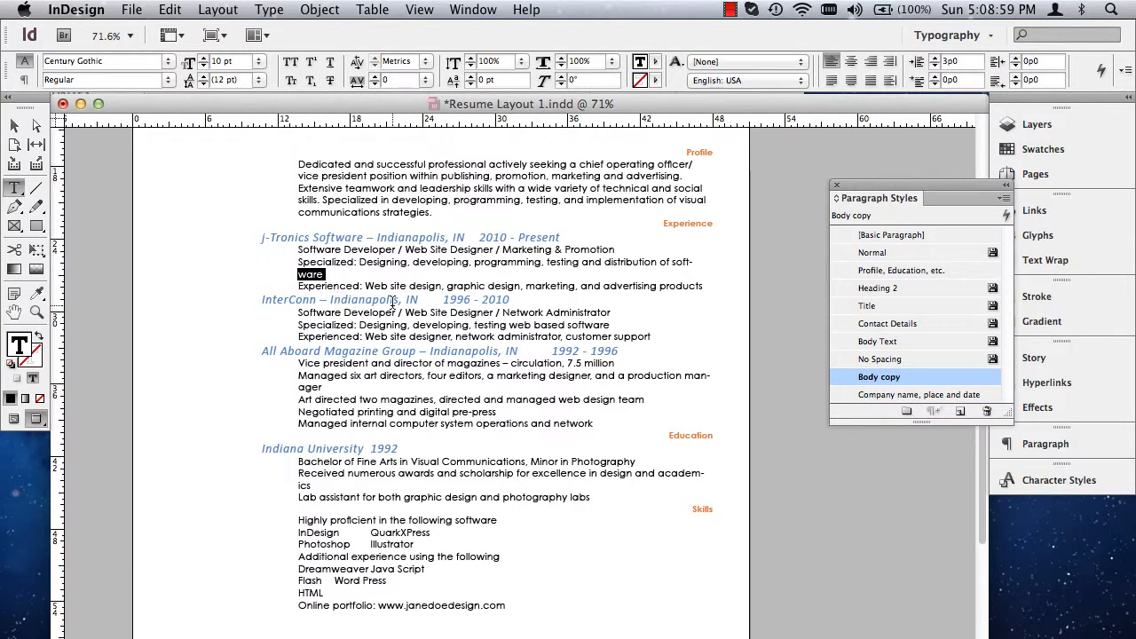
pyautogui.doubleClick(338, 300)
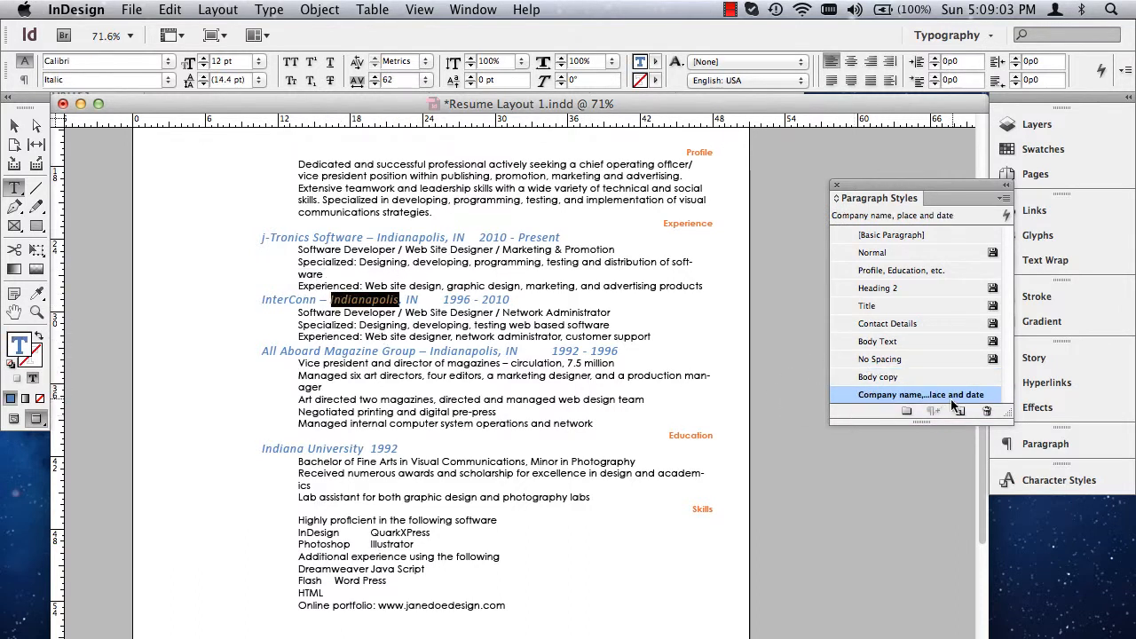
pyautogui.doubleClick(367, 352)
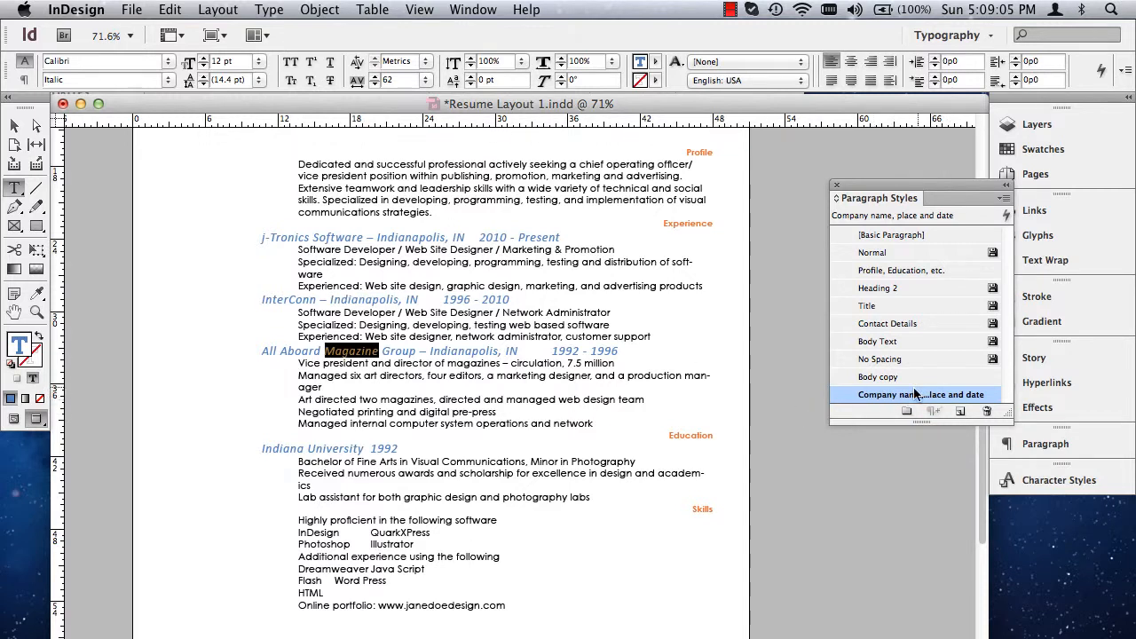
pyautogui.moveTo(388, 375); pyautogui.dragTo(440, 412)
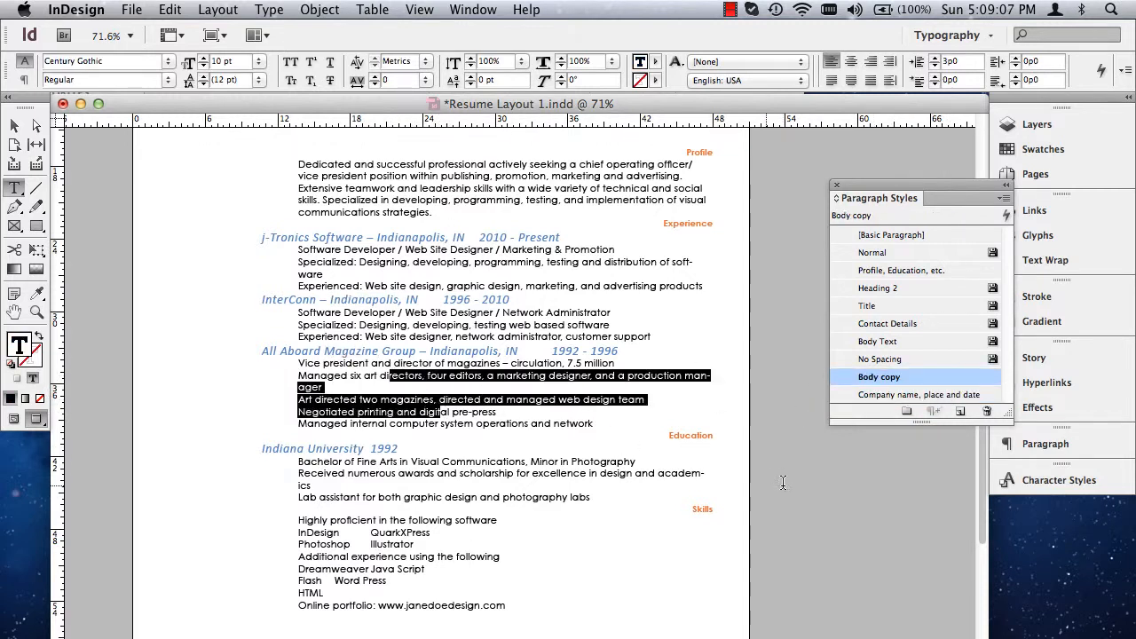
pyautogui.tripleClick(373, 449)
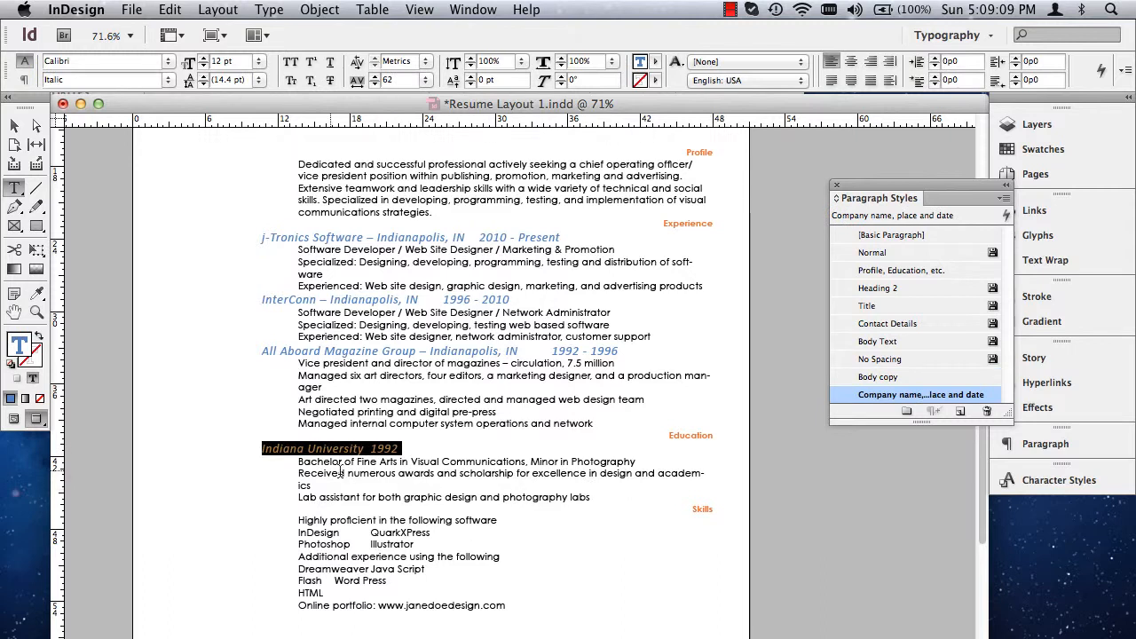
pyautogui.moveTo(324, 473); pyautogui.dragTo(377, 503)
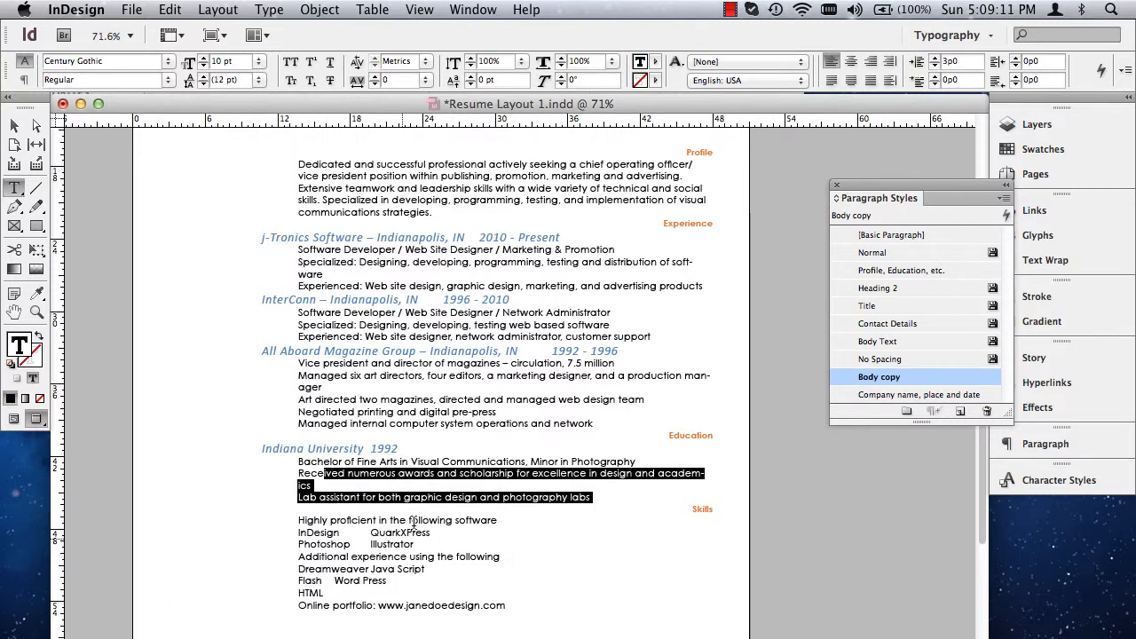
pyautogui.moveTo(350, 520); pyautogui.dragTo(403, 569)
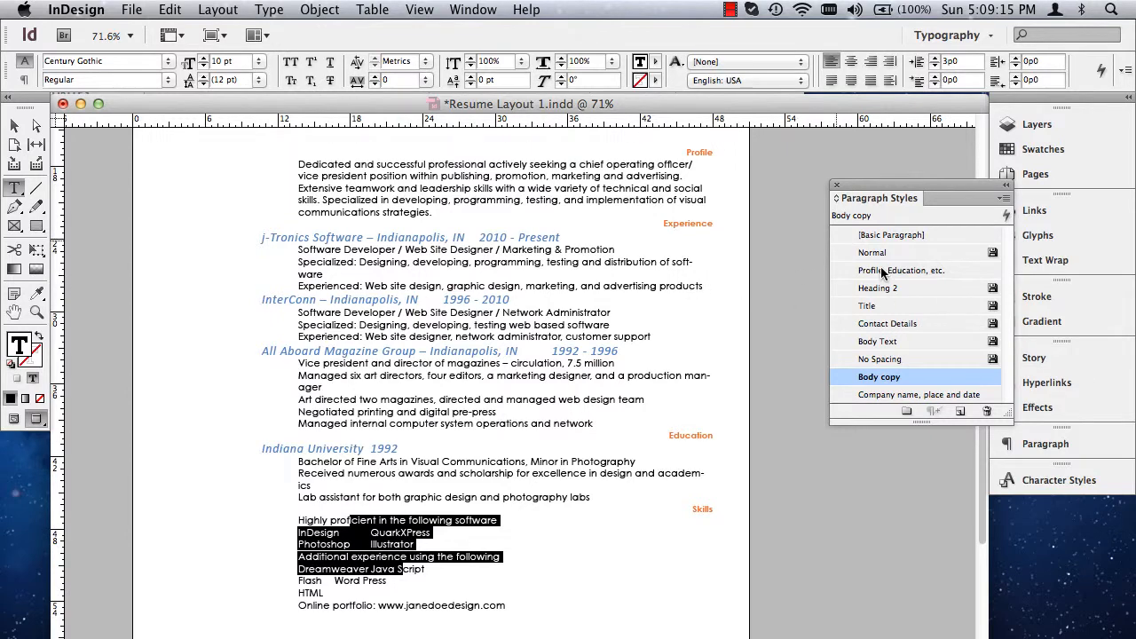
pyautogui.scroll(-3, 653, 285)
pyautogui.scroll(9, 720, 291)
pyautogui.scroll(-4, 724, 291)
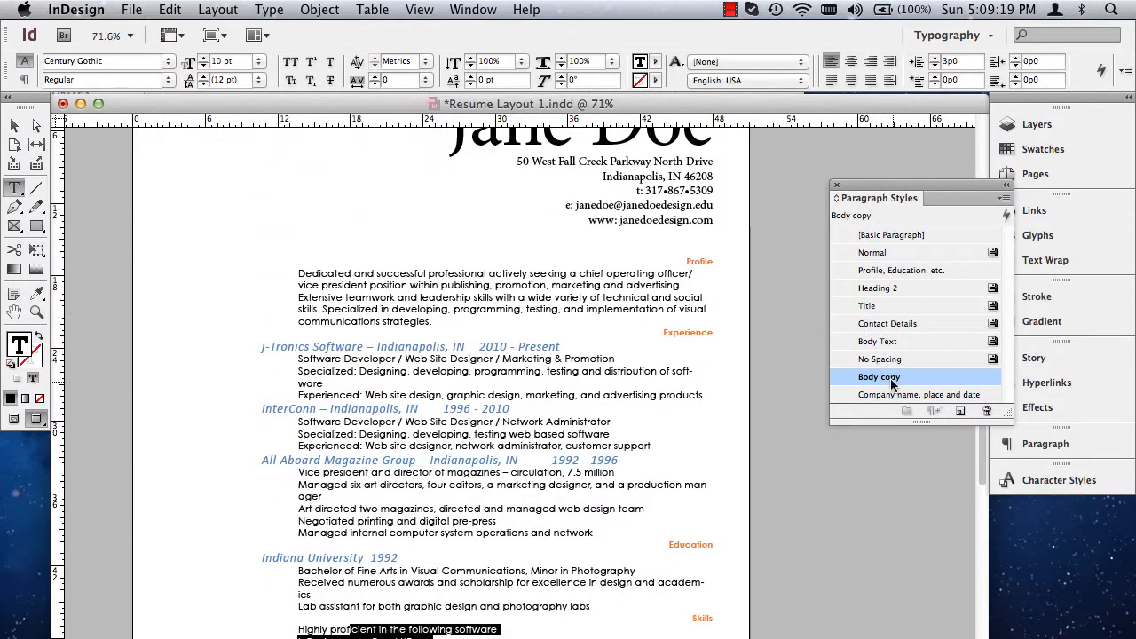
pyautogui.click(879, 290)
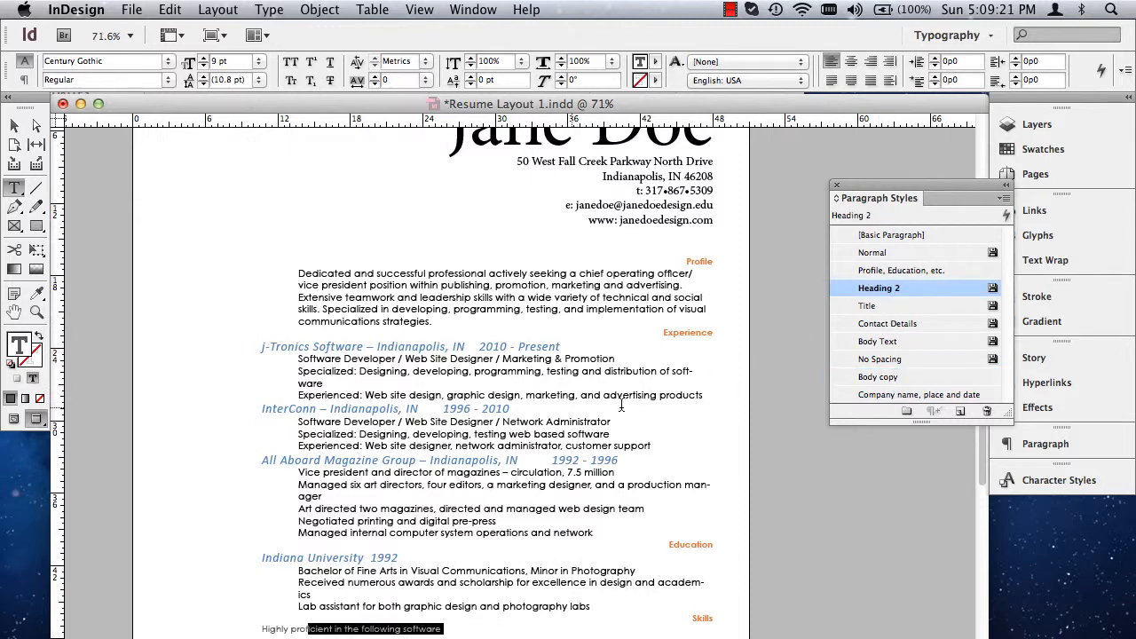
pyautogui.scroll(2, 387, 600)
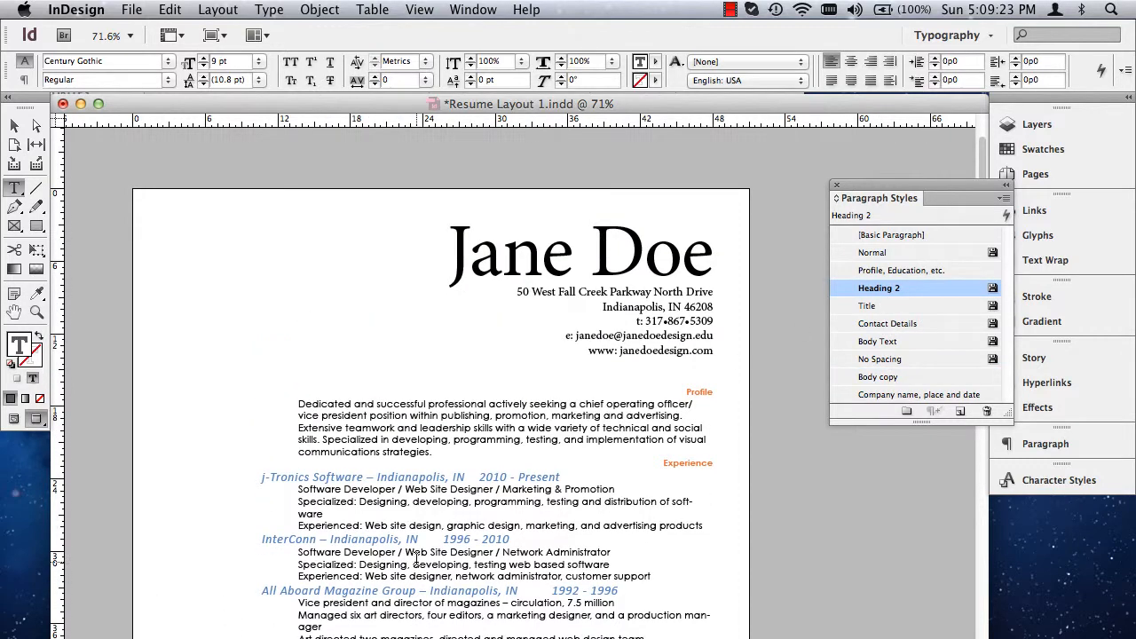
pyautogui.scroll(-7, 417, 560)
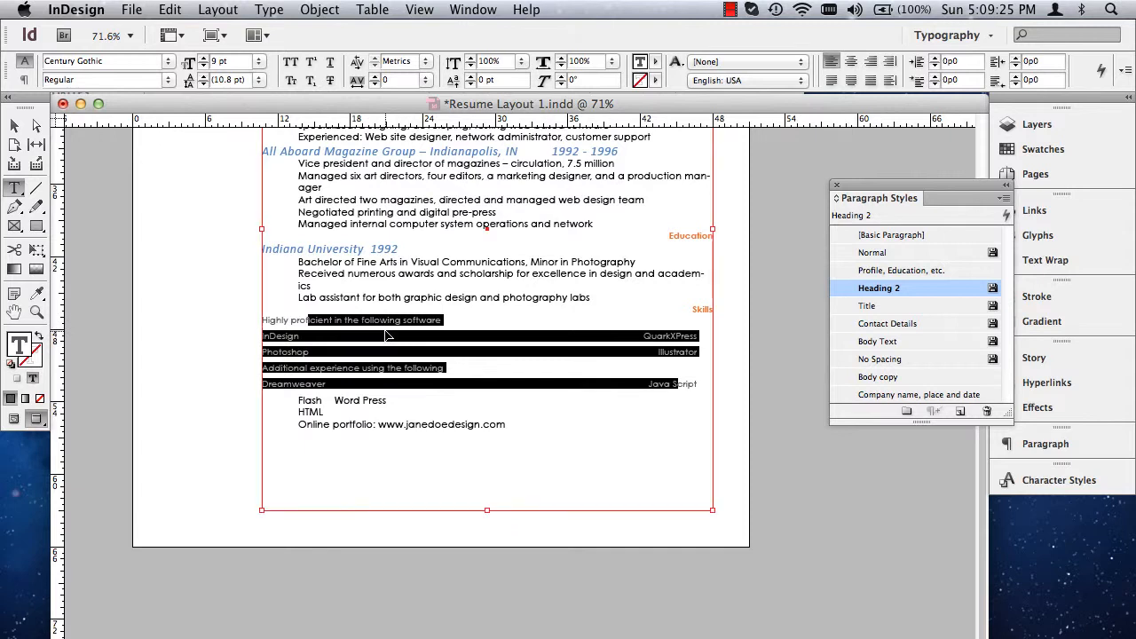
pyautogui.press('super+z')
# Deselect the resume text and delete the unused Heading 2 and Body Text paragraph styles.
pyautogui.press('Escape')
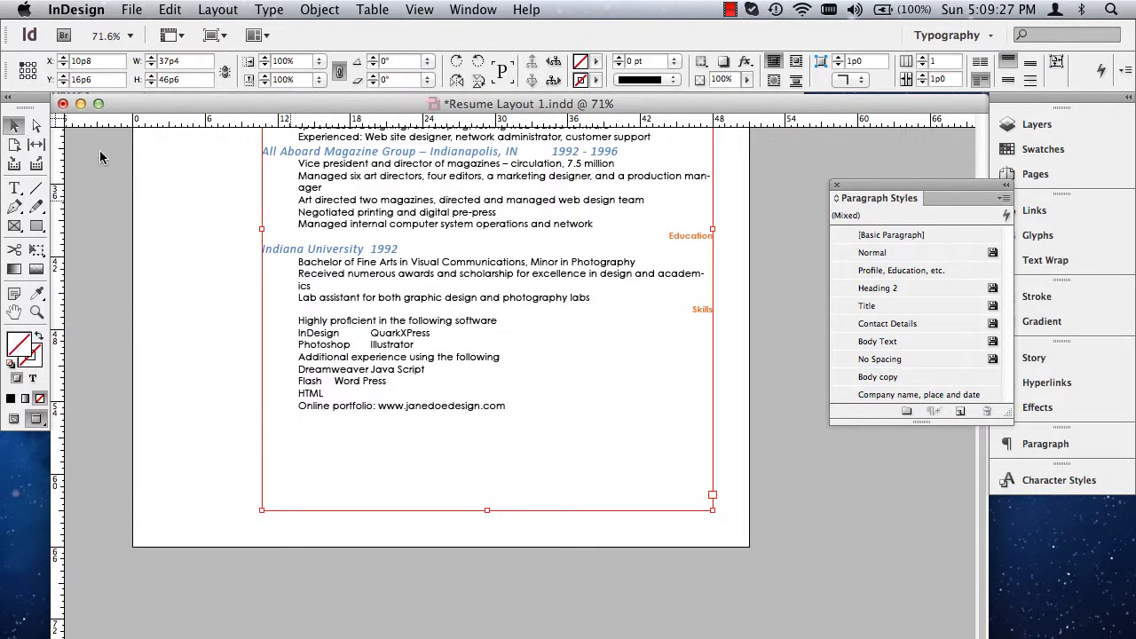
pyautogui.click(230, 371)
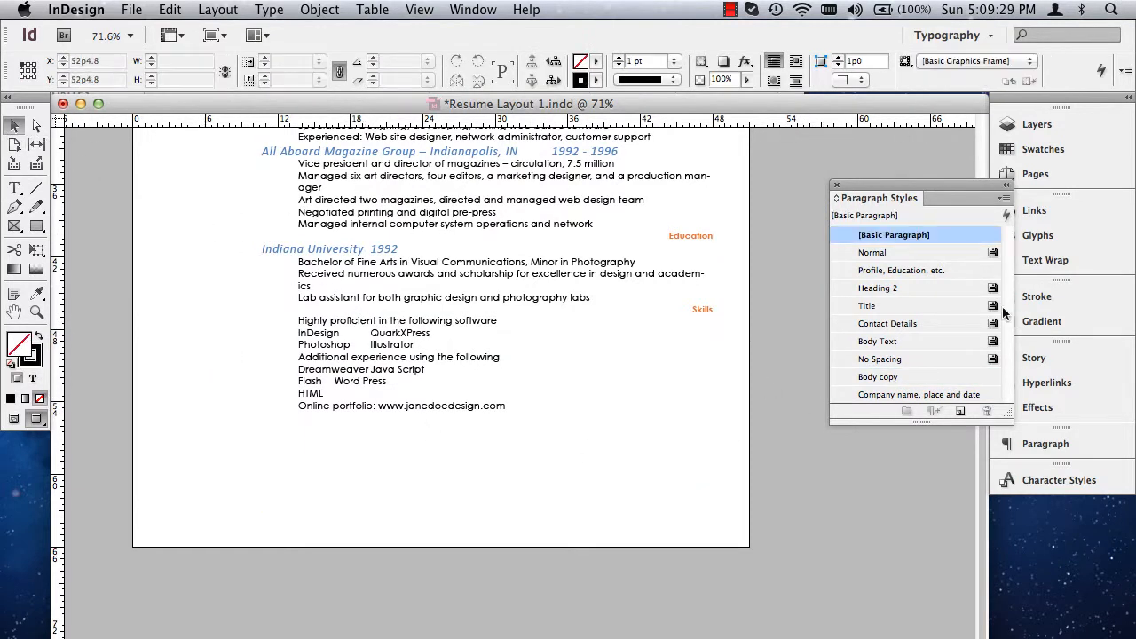
pyautogui.click(878, 289)
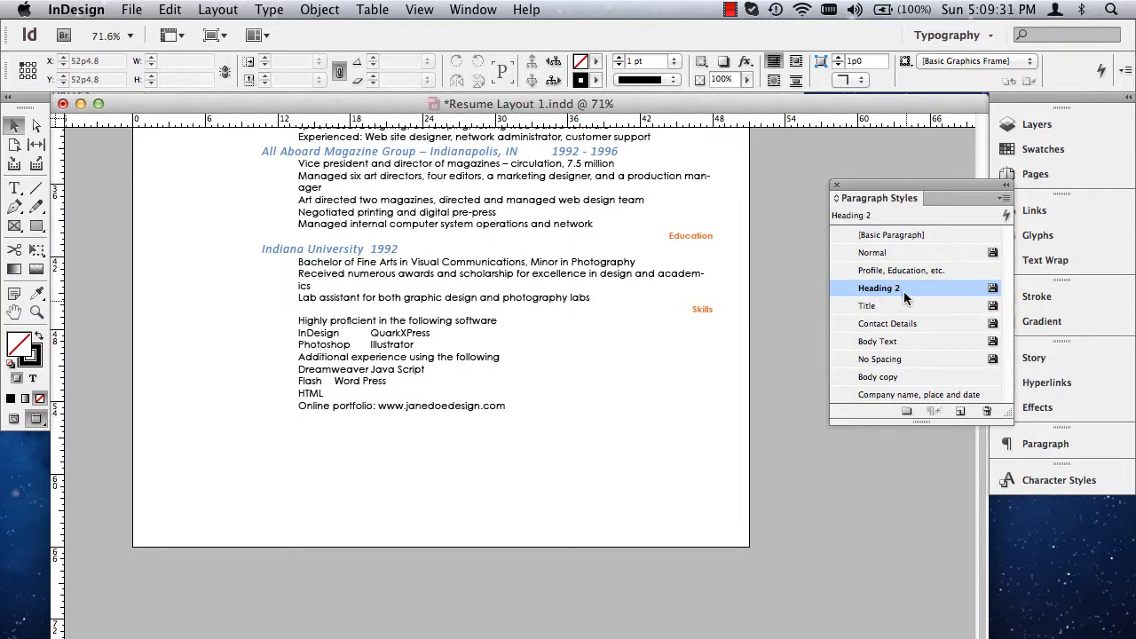
pyautogui.click(987, 411)
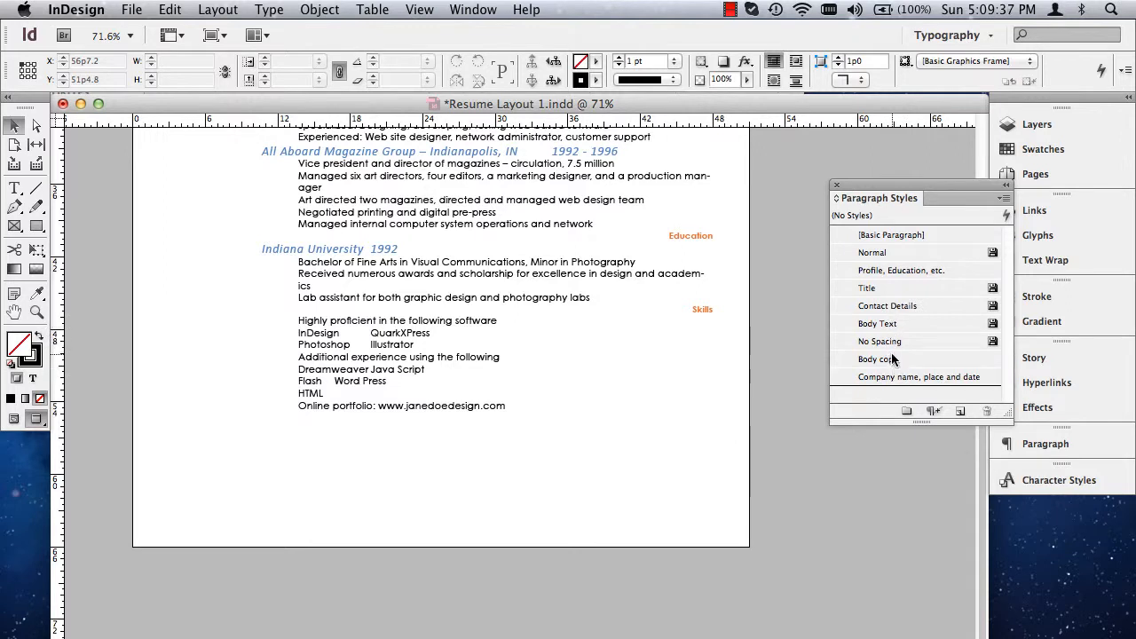
pyautogui.click(876, 323)
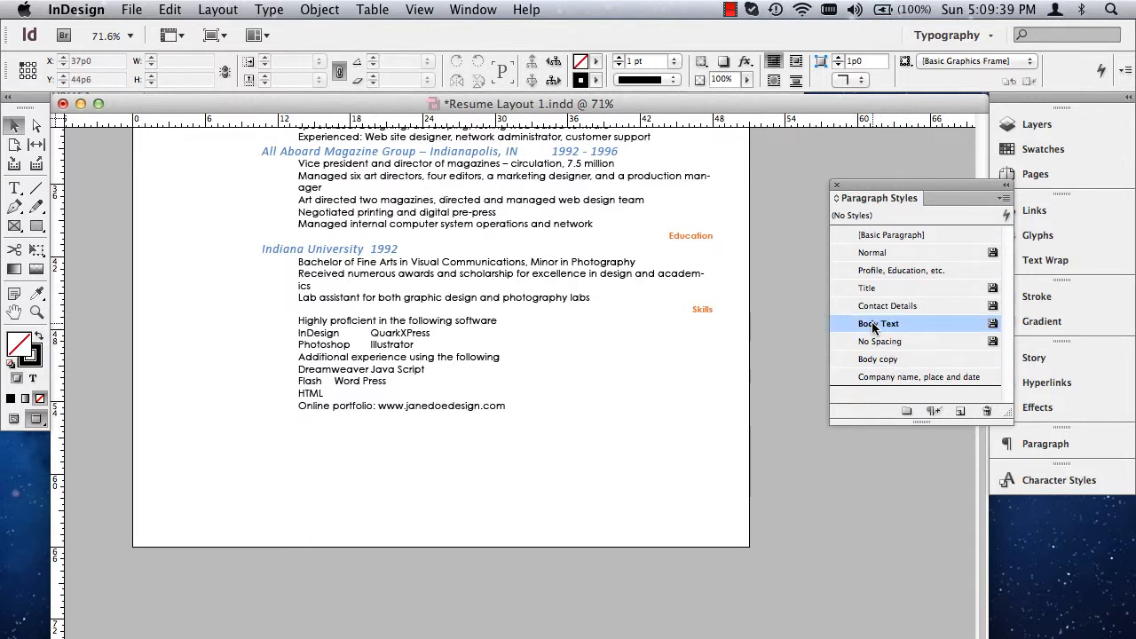
pyautogui.click(986, 411)
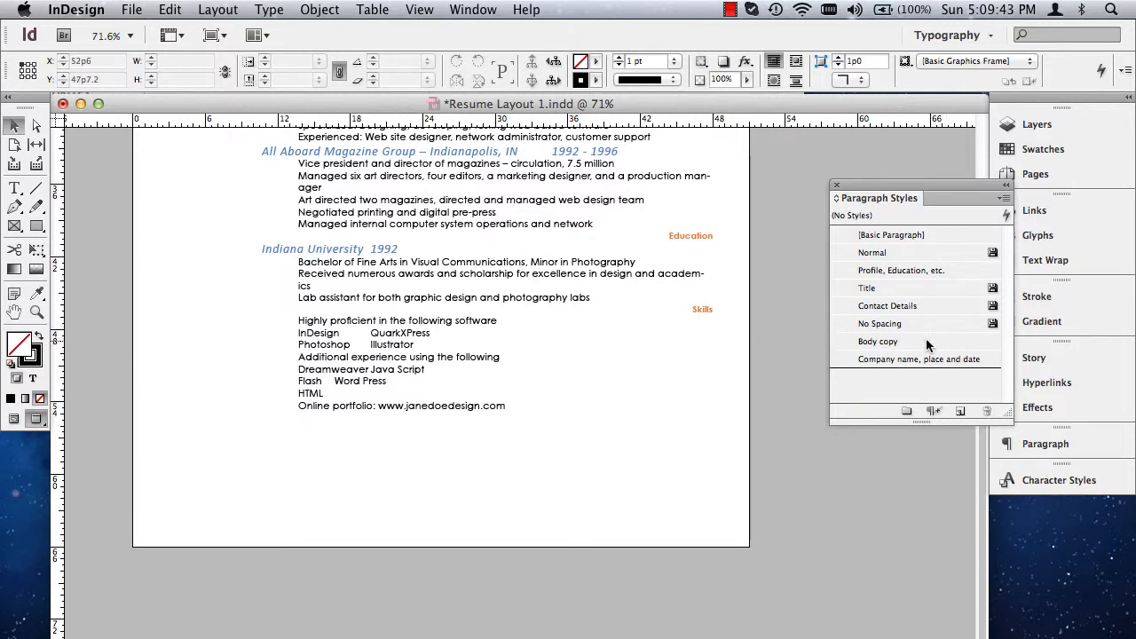
pyautogui.click(891, 345)
pyautogui.click(987, 411)
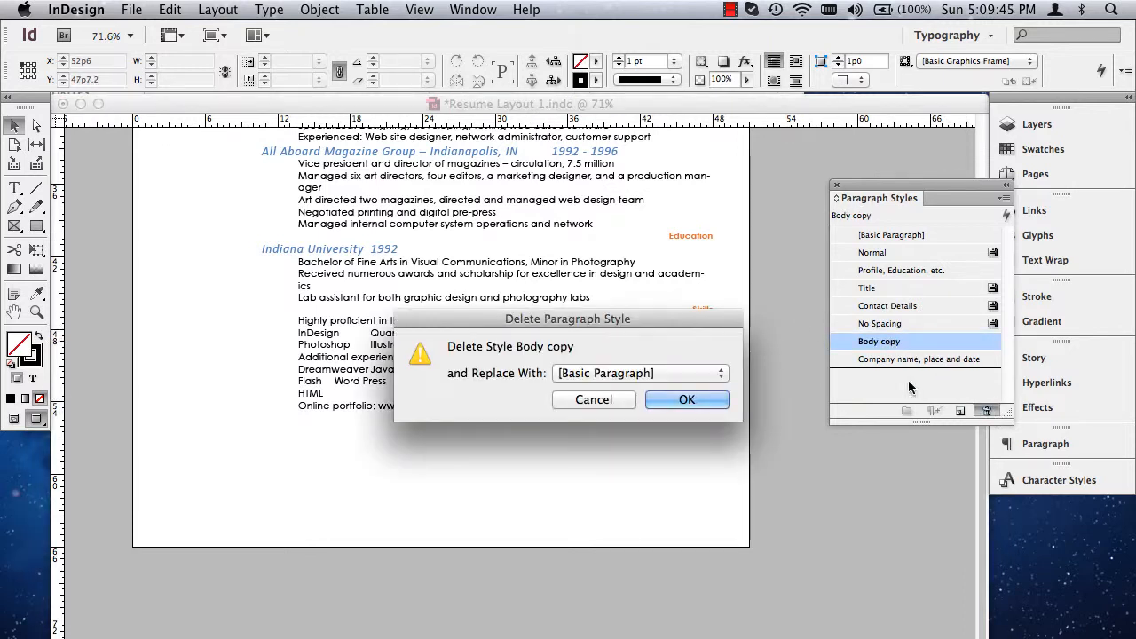
pyautogui.click(594, 401)
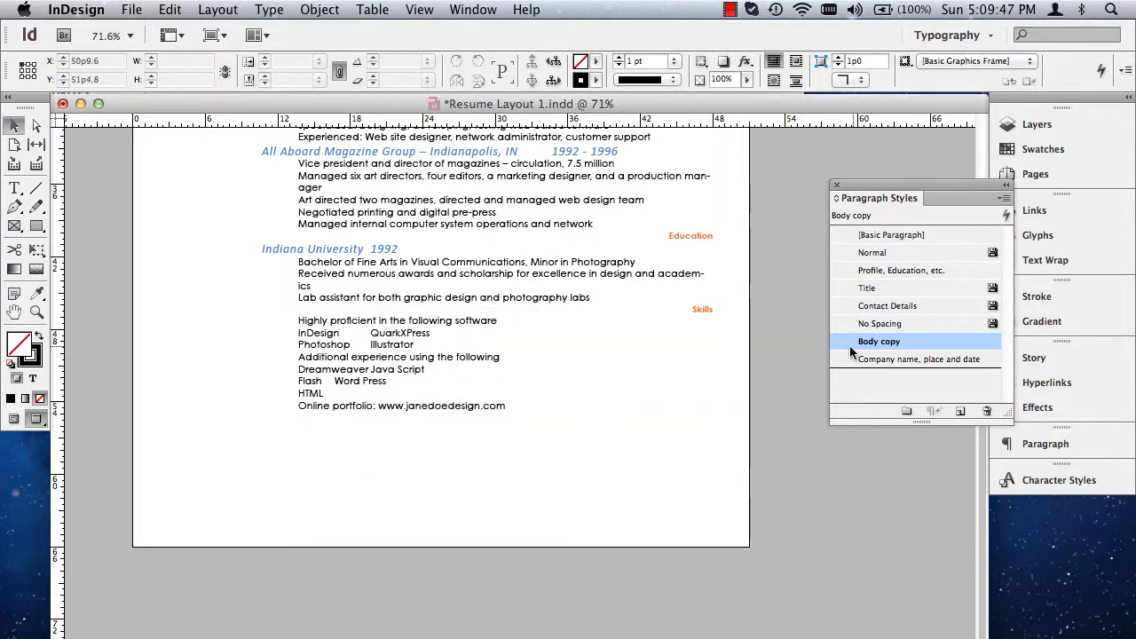
# Delete the unused Title, Contact Details and No Spacing paragraph styles.
pyautogui.click(879, 291)
pyautogui.click(987, 412)
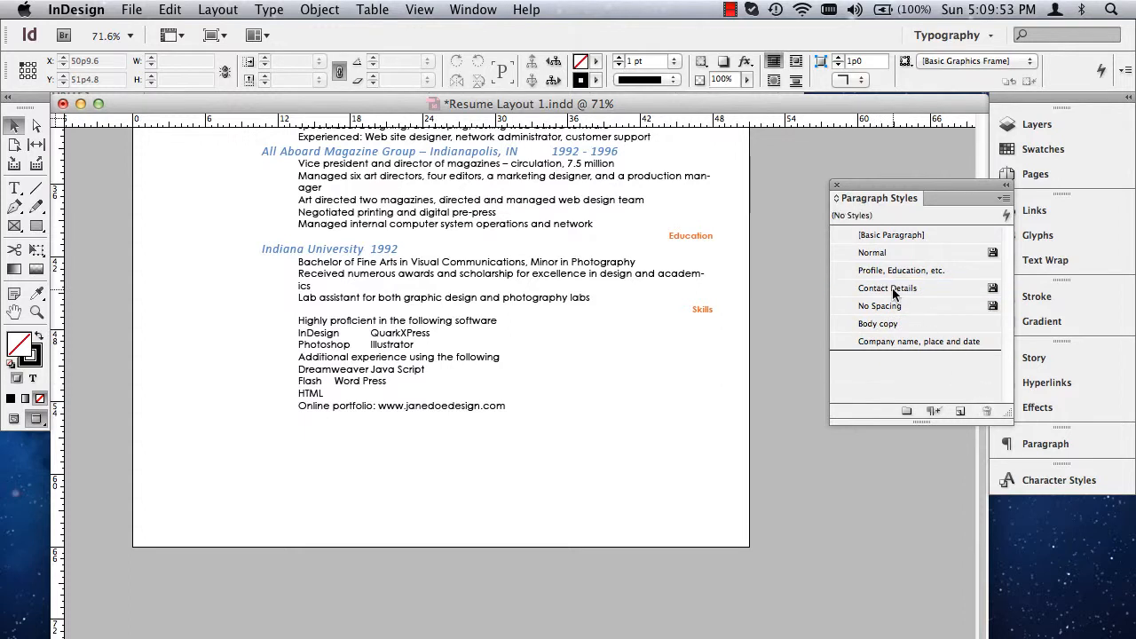
pyautogui.click(889, 287)
pyautogui.click(987, 411)
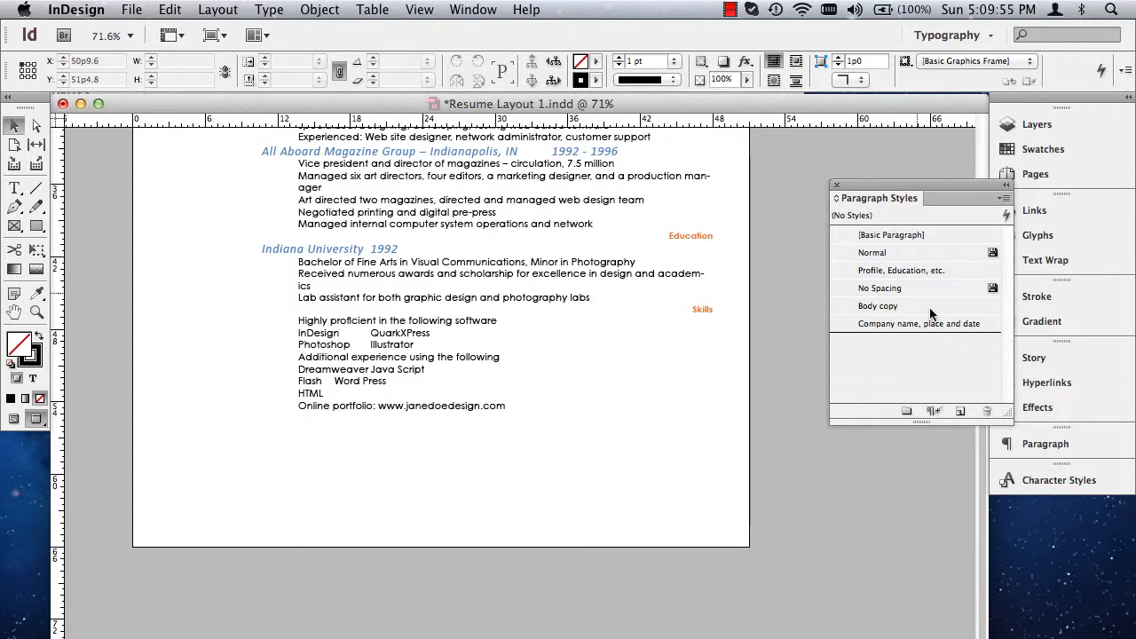
pyautogui.click(884, 291)
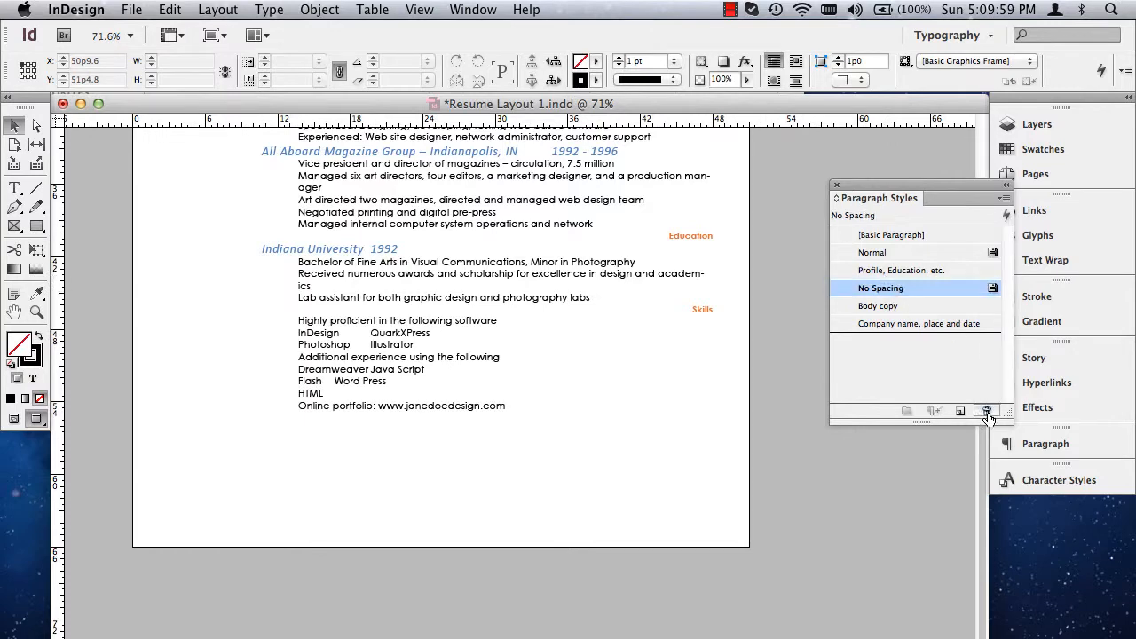
pyautogui.click(988, 411)
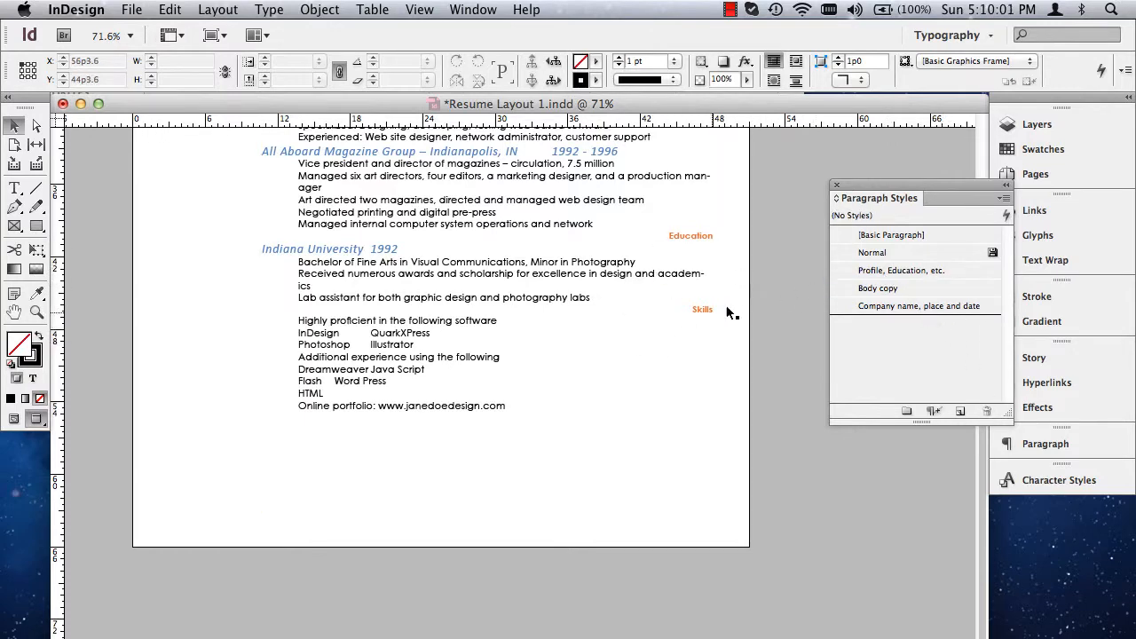
# Select the Profile heading and review the general settings of its paragraph style, then close them without changes.
pyautogui.scroll(10, 712, 342)
pyautogui.scroll(-4, 712, 341)
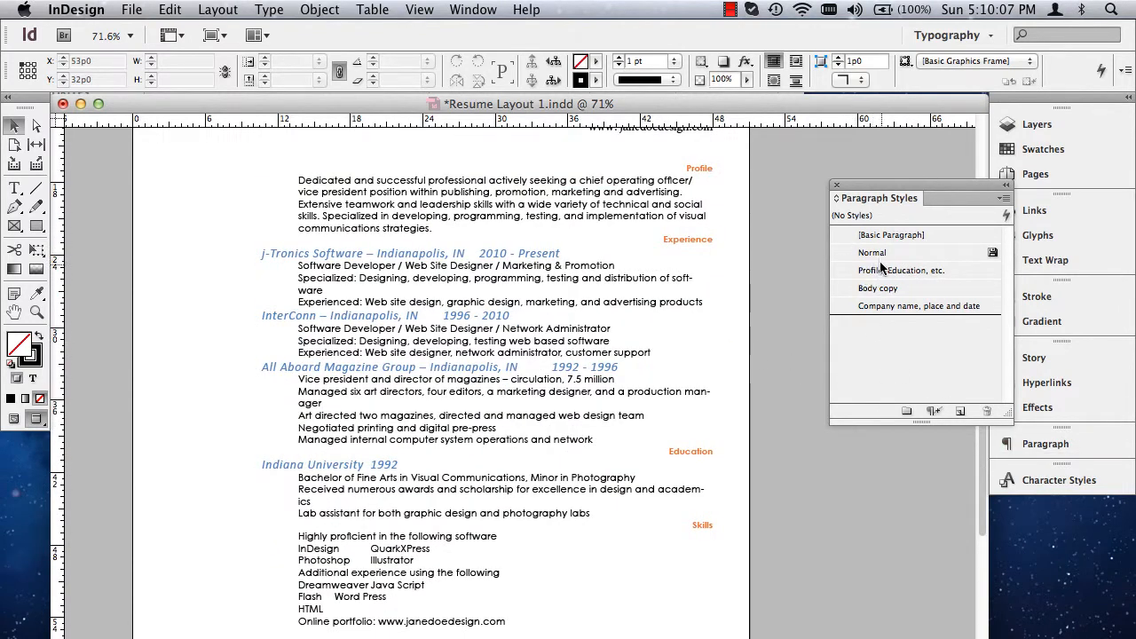
pyautogui.scroll(5, 654, 340)
pyautogui.scroll(-3, 718, 363)
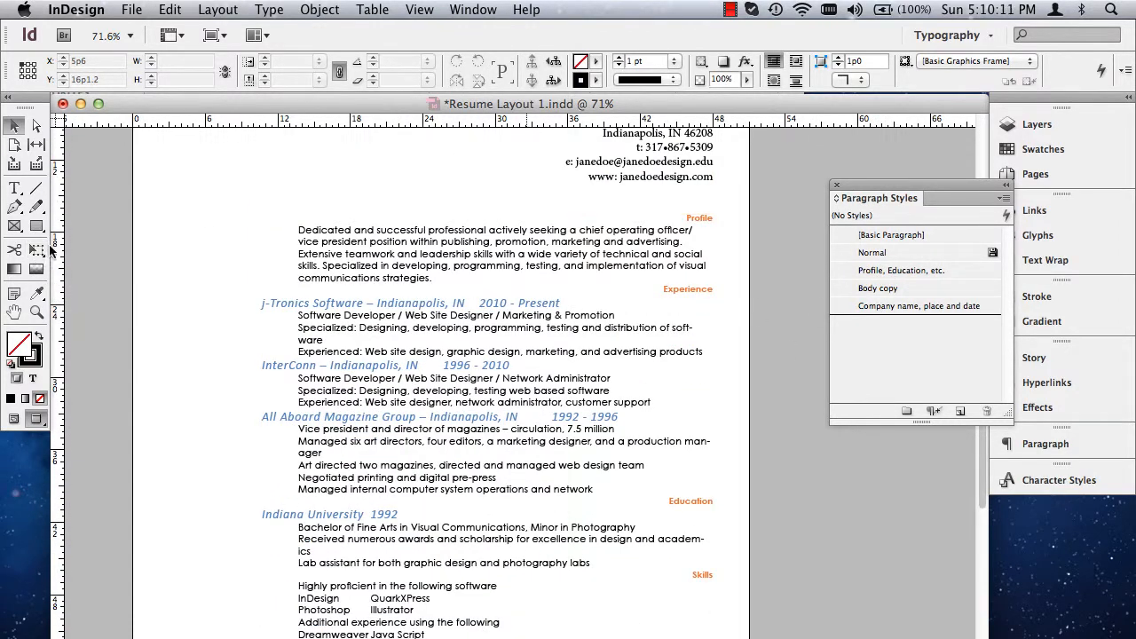
pyautogui.click(638, 244)
pyautogui.doubleClick(691, 217)
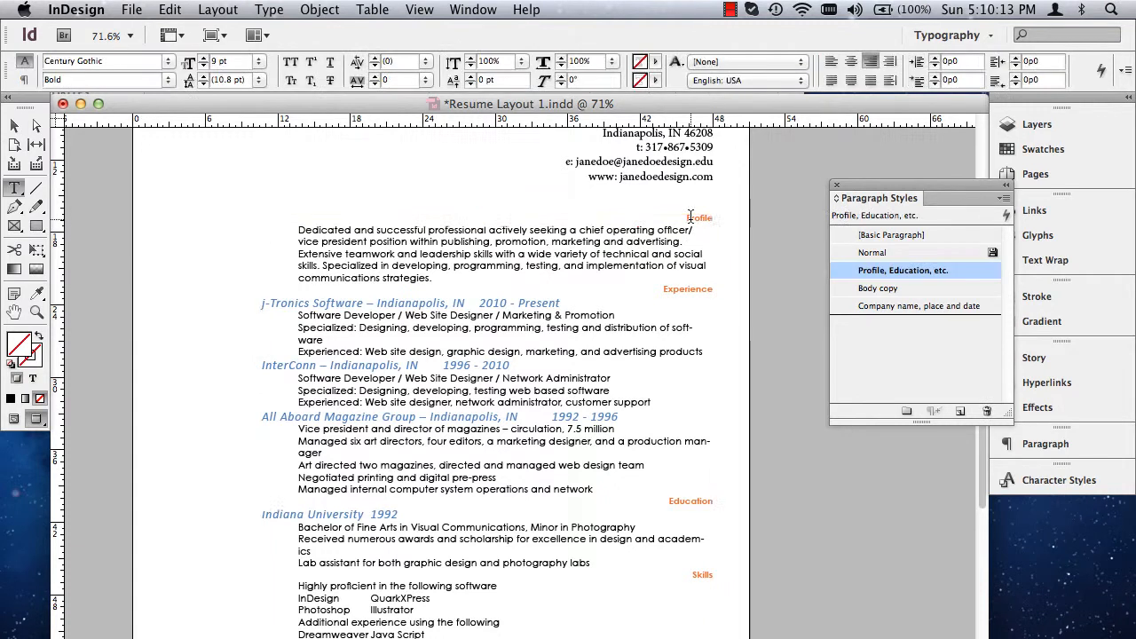
pyautogui.doubleClick(691, 217)
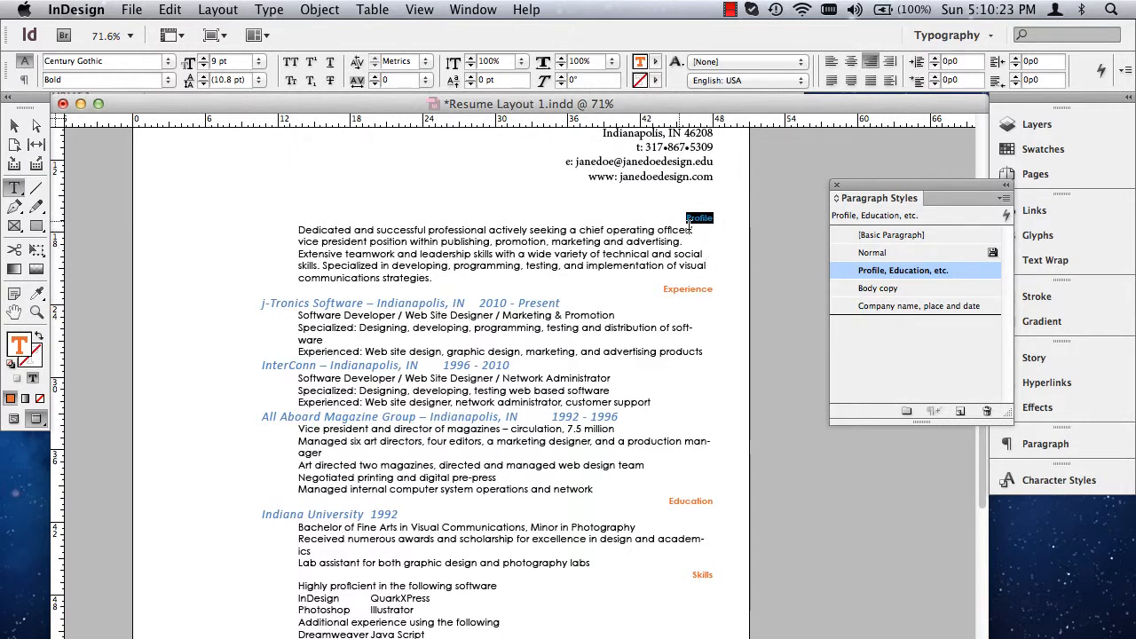
pyautogui.doubleClick(892, 271)
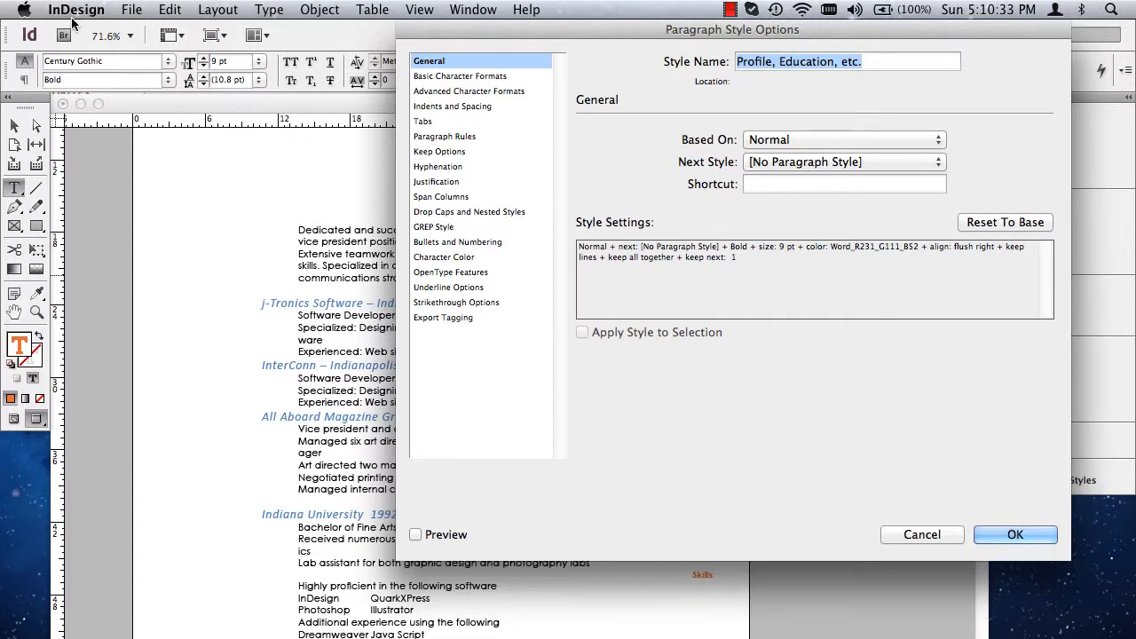
pyautogui.click(924, 534)
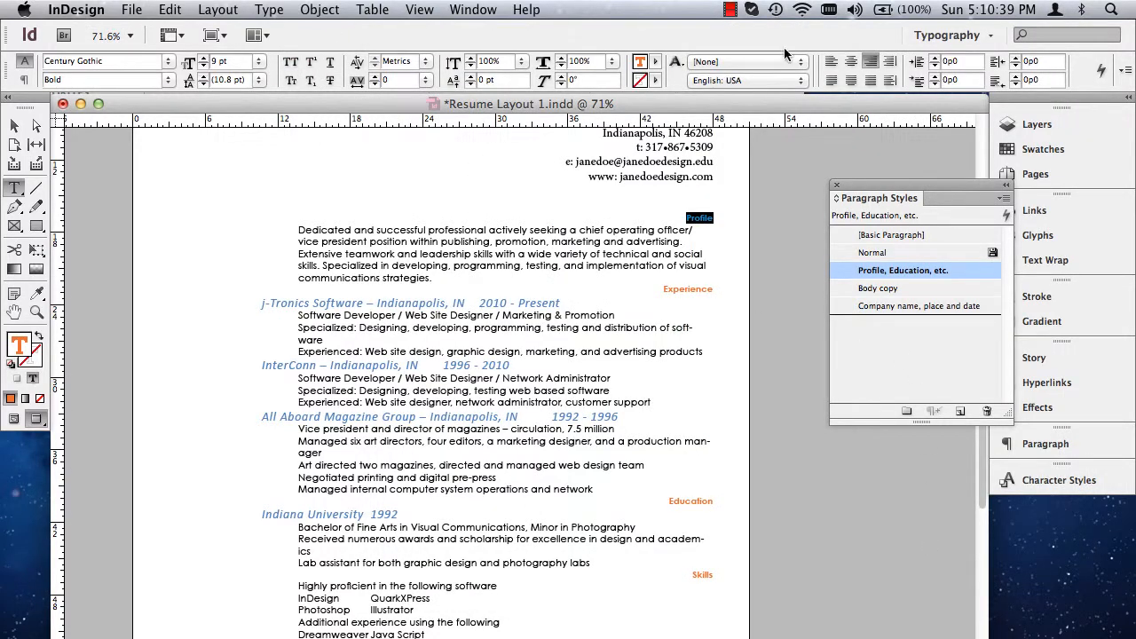
# Compare the character and paragraph formatting of the Profile heading with that of the first line of the profile body text.
pyautogui.click(24, 80)
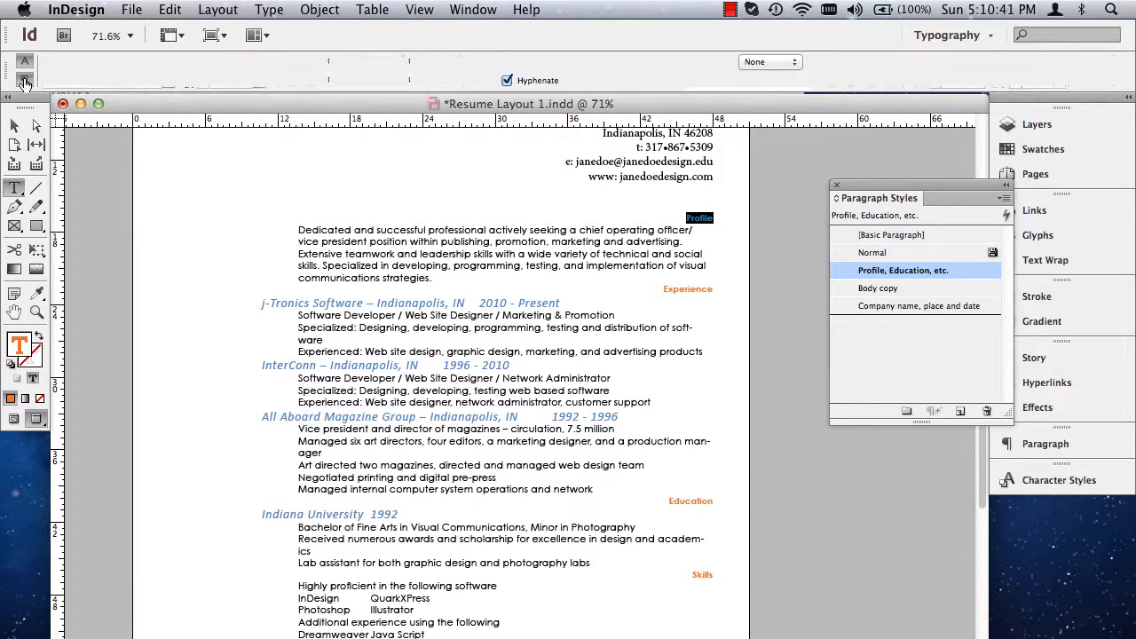
pyautogui.click(24, 61)
pyautogui.click(24, 80)
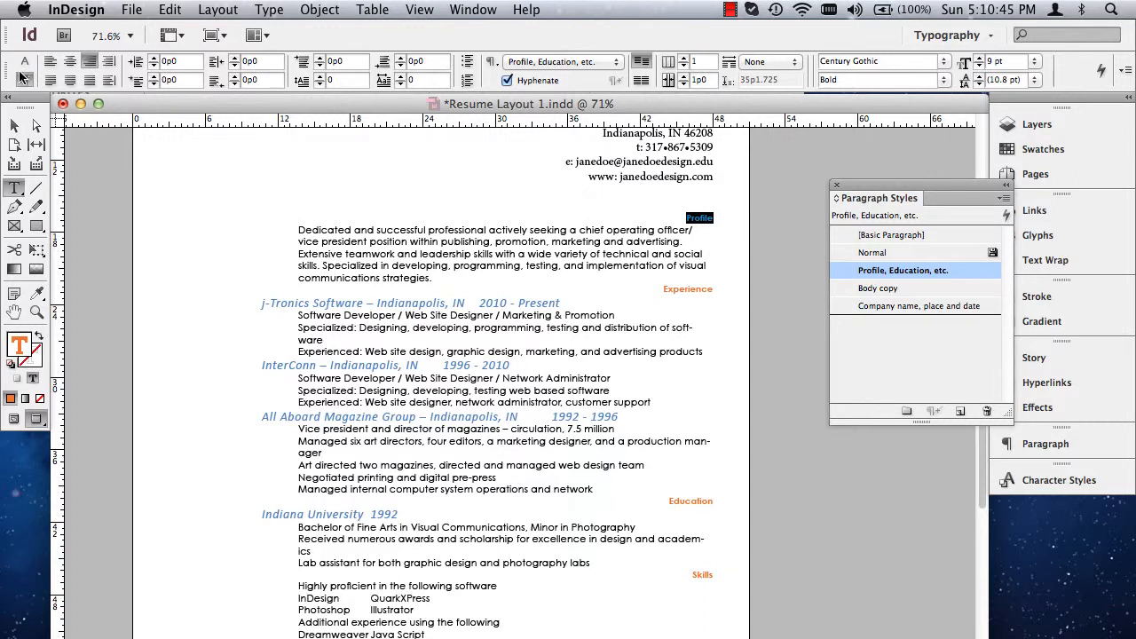
pyautogui.tripleClick(692, 227)
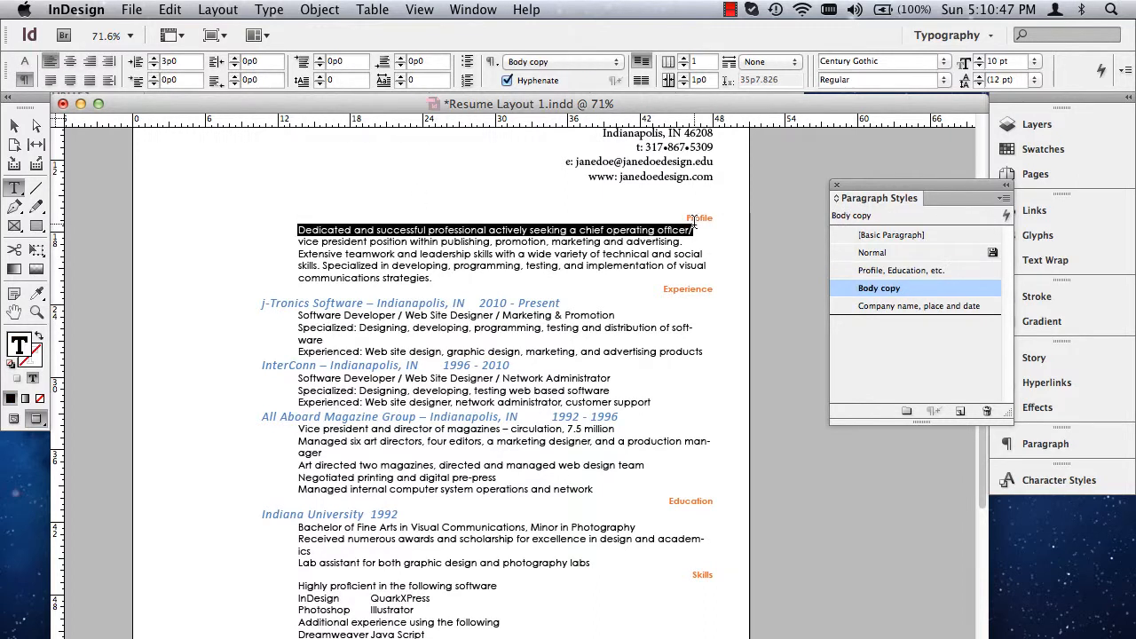
pyautogui.tripleClick(702, 219)
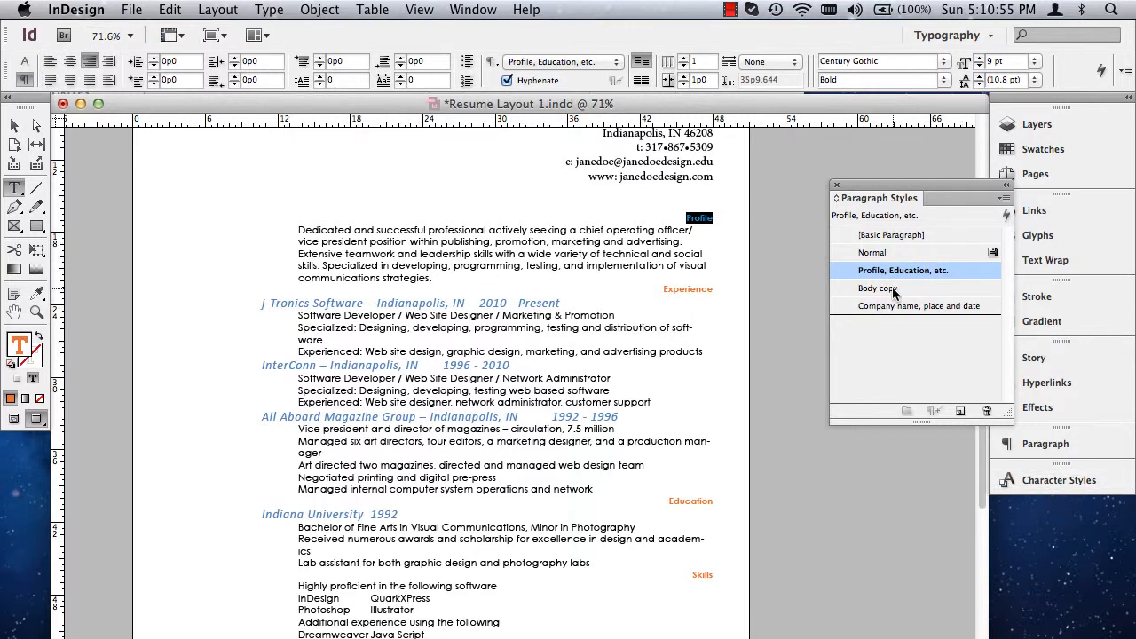
pyautogui.click(1046, 443)
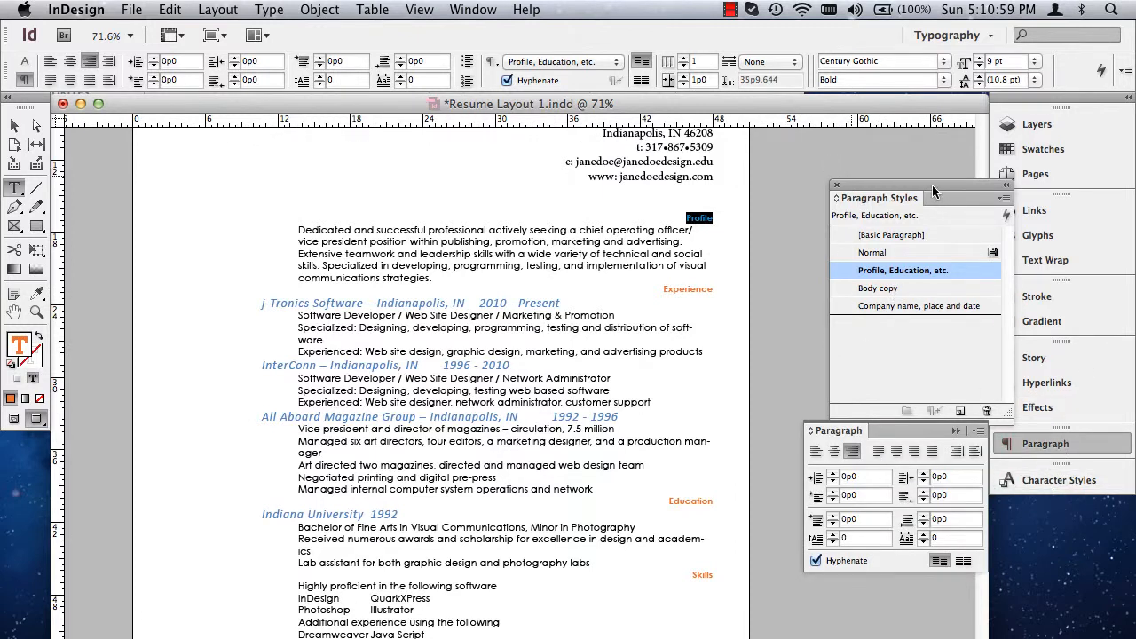
pyautogui.click(957, 430)
# Edit the Profile, Education, etc. paragraph style with preview enabled, review its character formats, and set its alignment to Left.
pyautogui.doubleClick(893, 271)
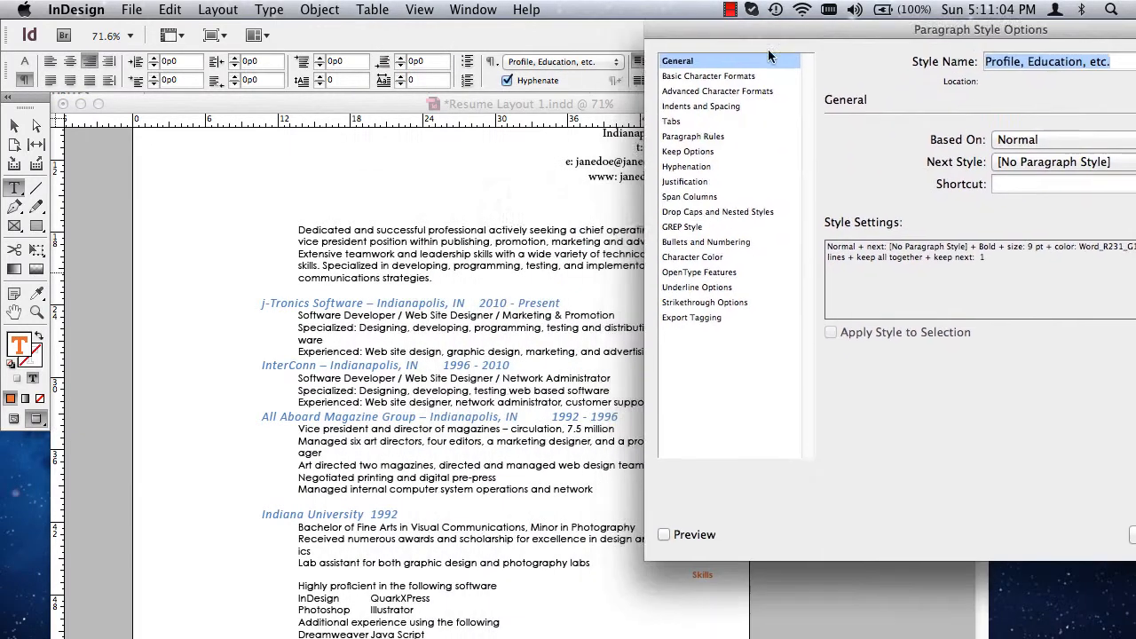
pyautogui.moveTo(757, 29); pyautogui.dragTo(590, 63)
pyautogui.click(508, 545)
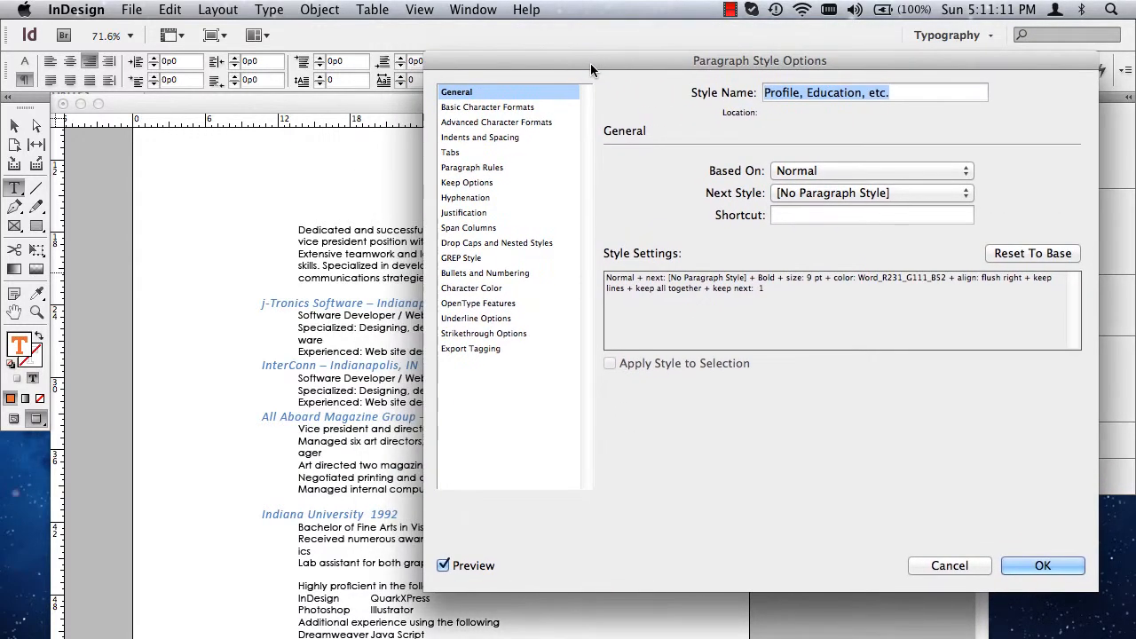
pyautogui.click(460, 108)
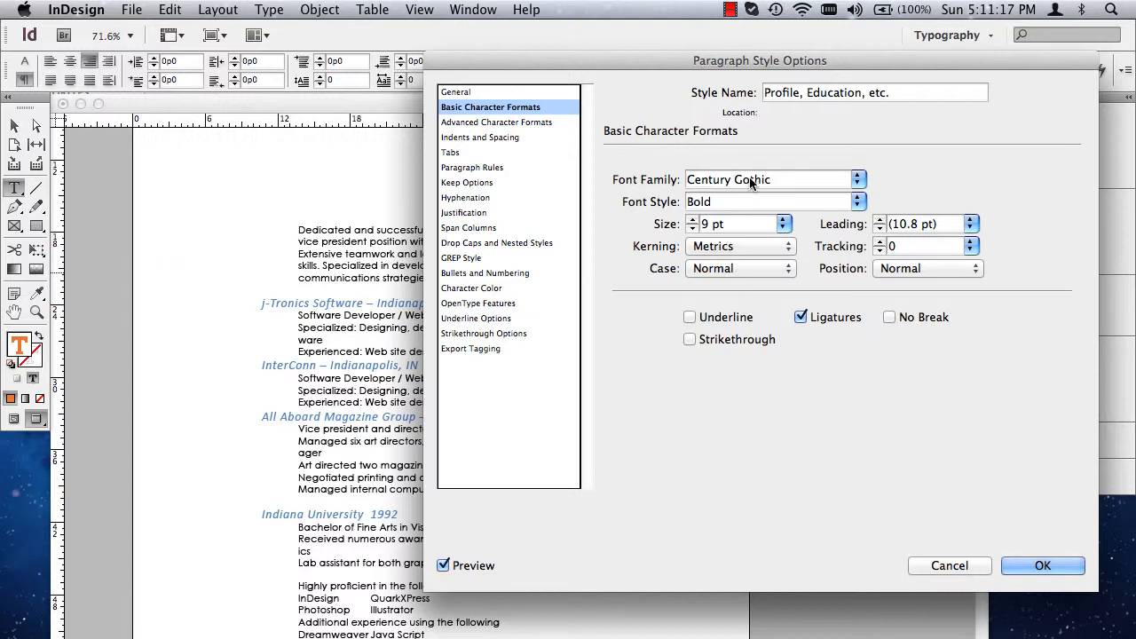
pyautogui.click(489, 124)
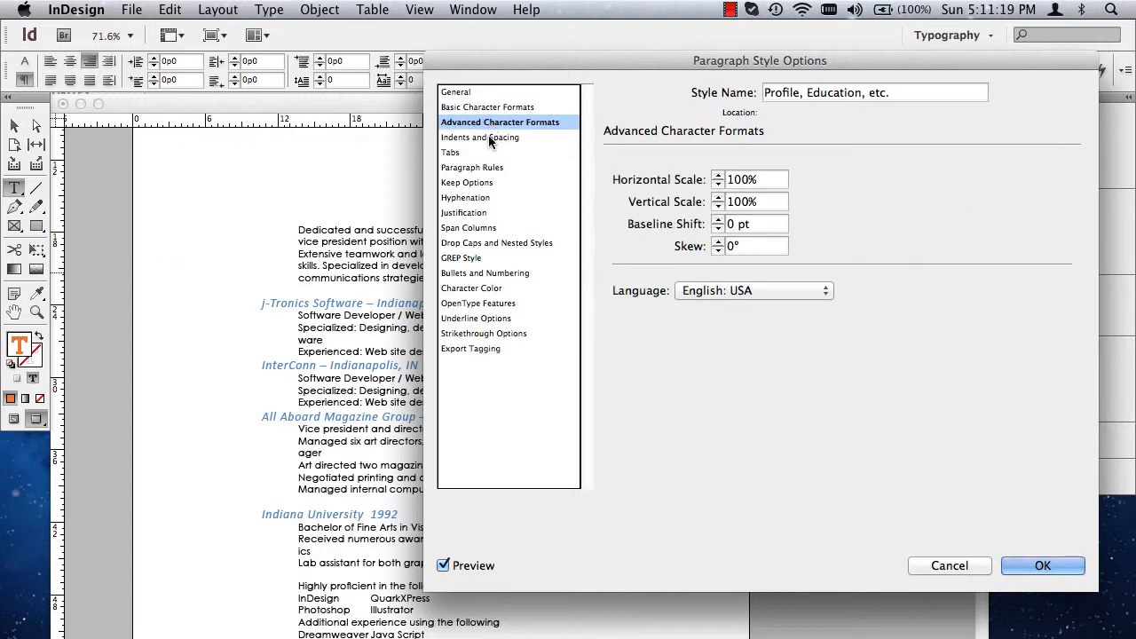
pyautogui.click(488, 140)
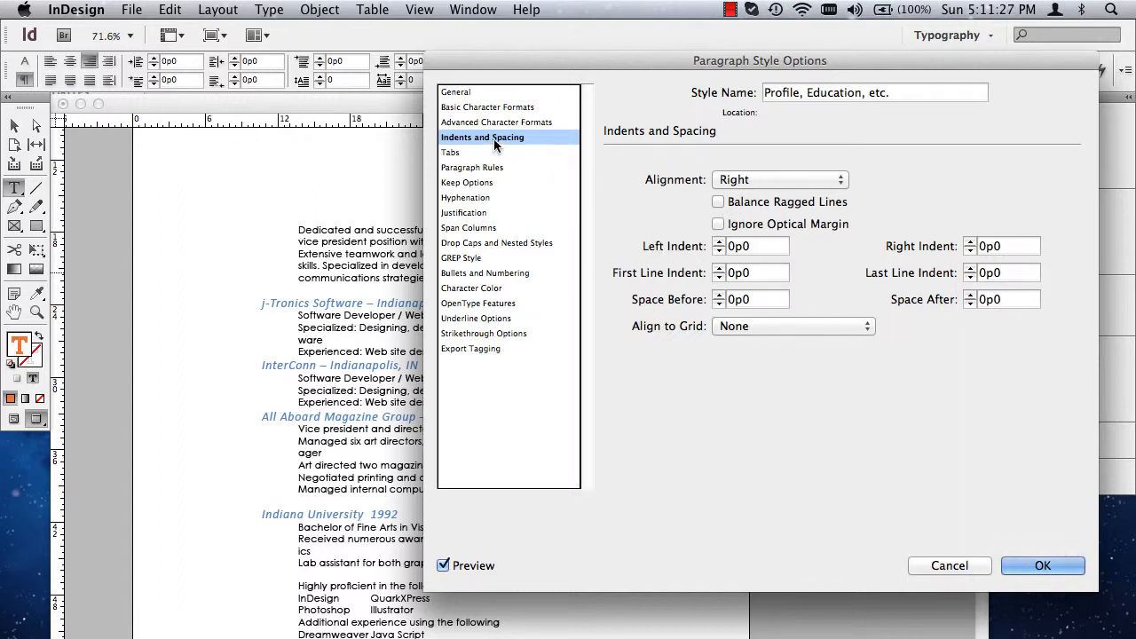
pyautogui.click(746, 181)
pyautogui.click(740, 150)
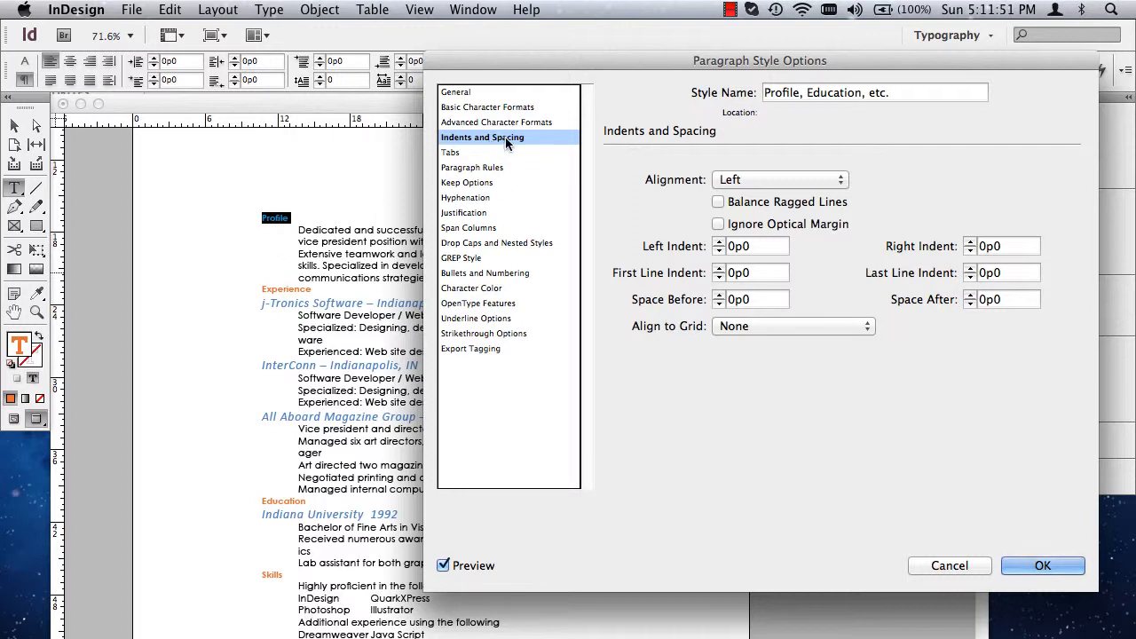
# Set the Profile, Education, etc. style's font size to 12 pt, check its character color, and apply the style changes.
pyautogui.click(473, 108)
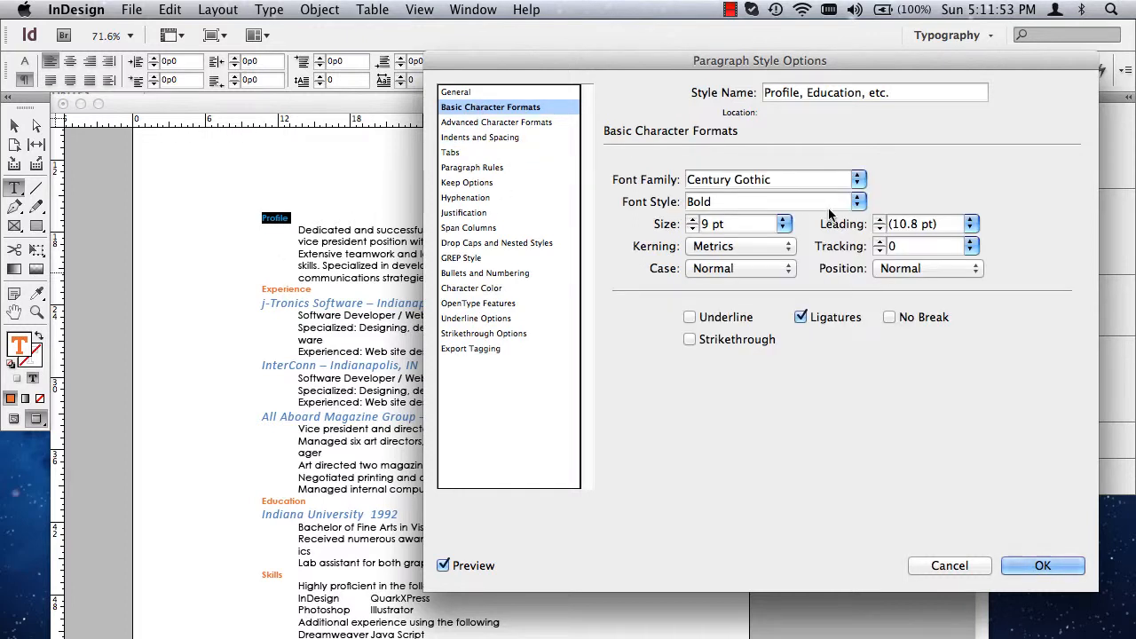
pyautogui.click(785, 223)
pyautogui.click(746, 288)
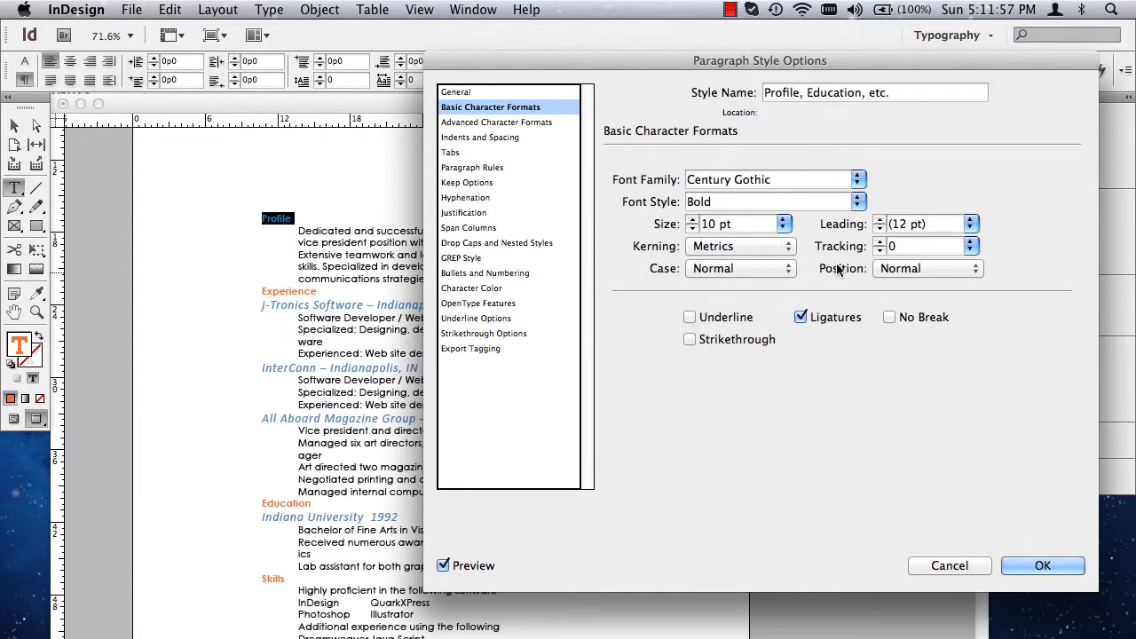
pyautogui.click(784, 227)
pyautogui.click(741, 319)
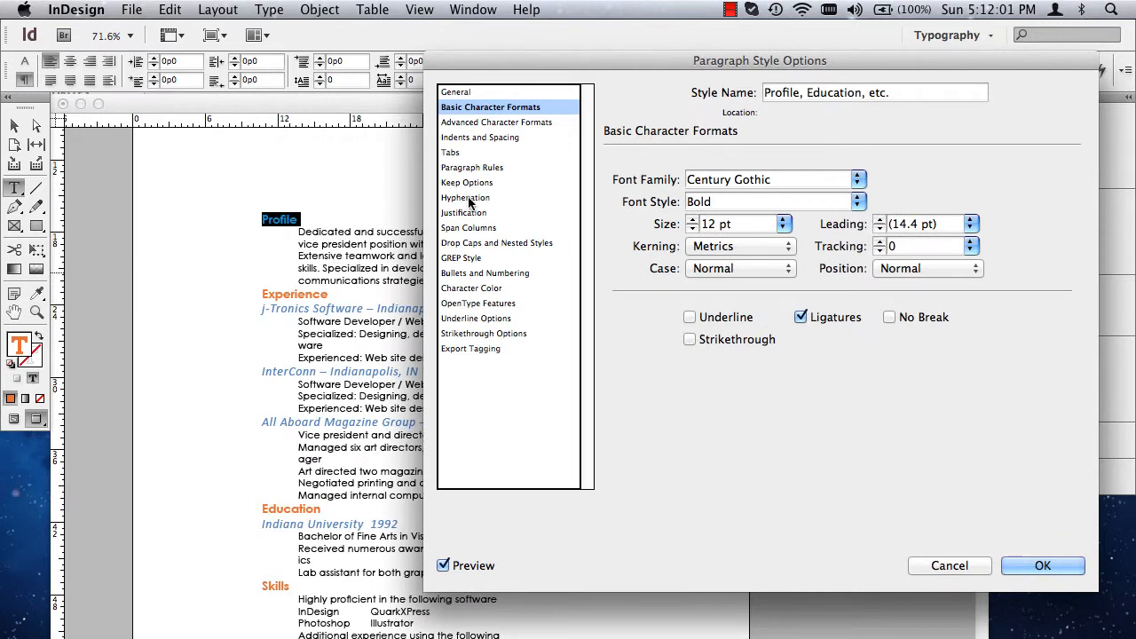
pyautogui.click(471, 288)
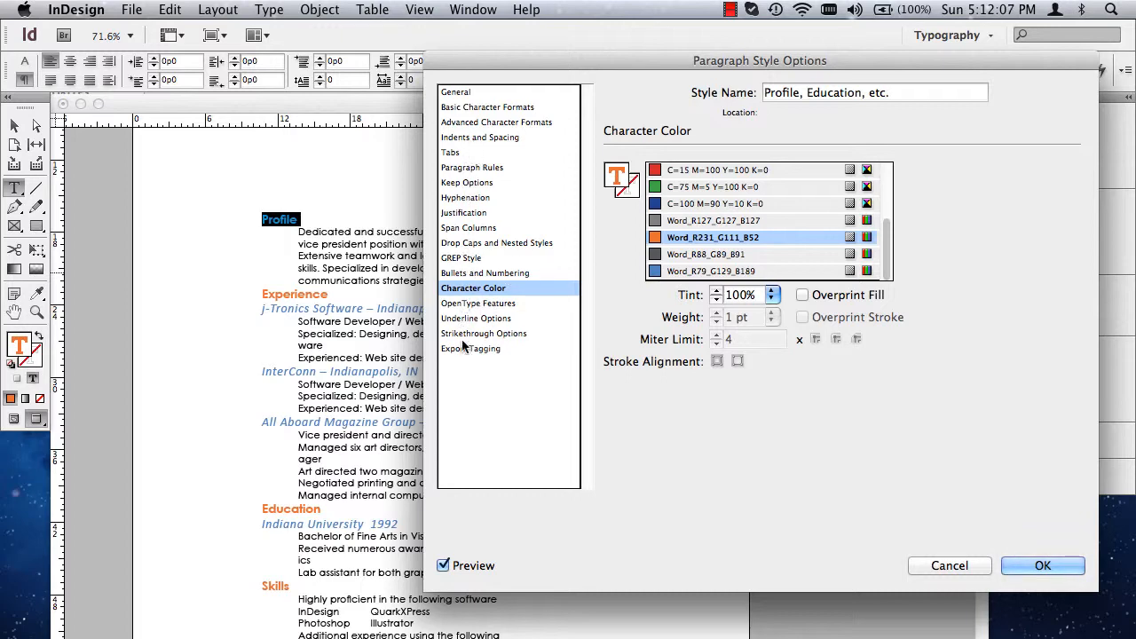
pyautogui.click(478, 107)
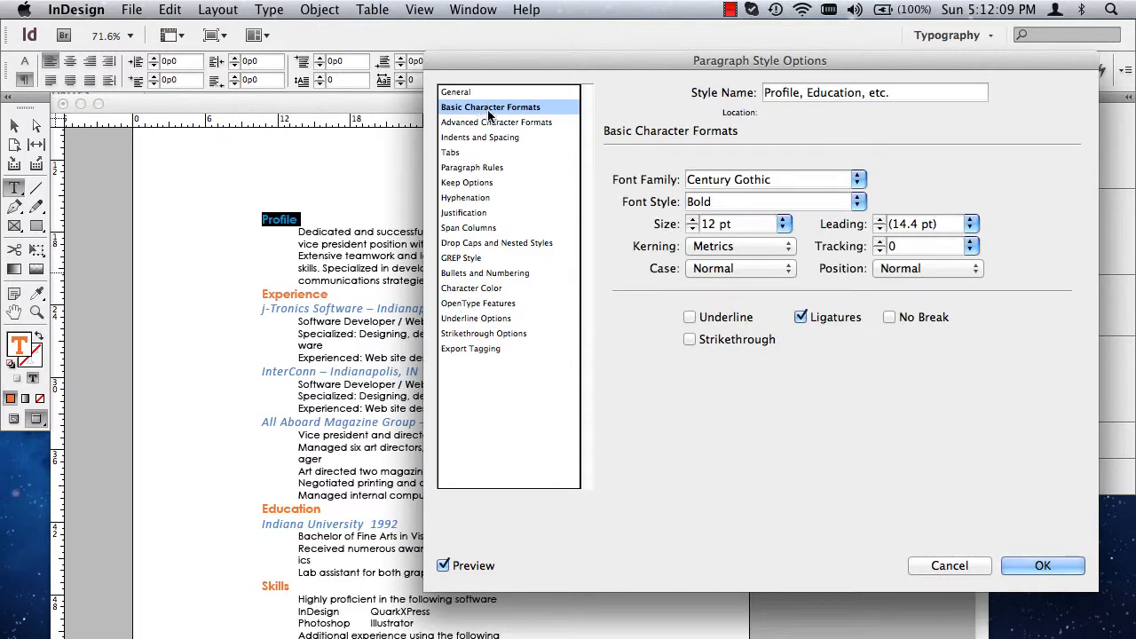
pyautogui.click(1043, 565)
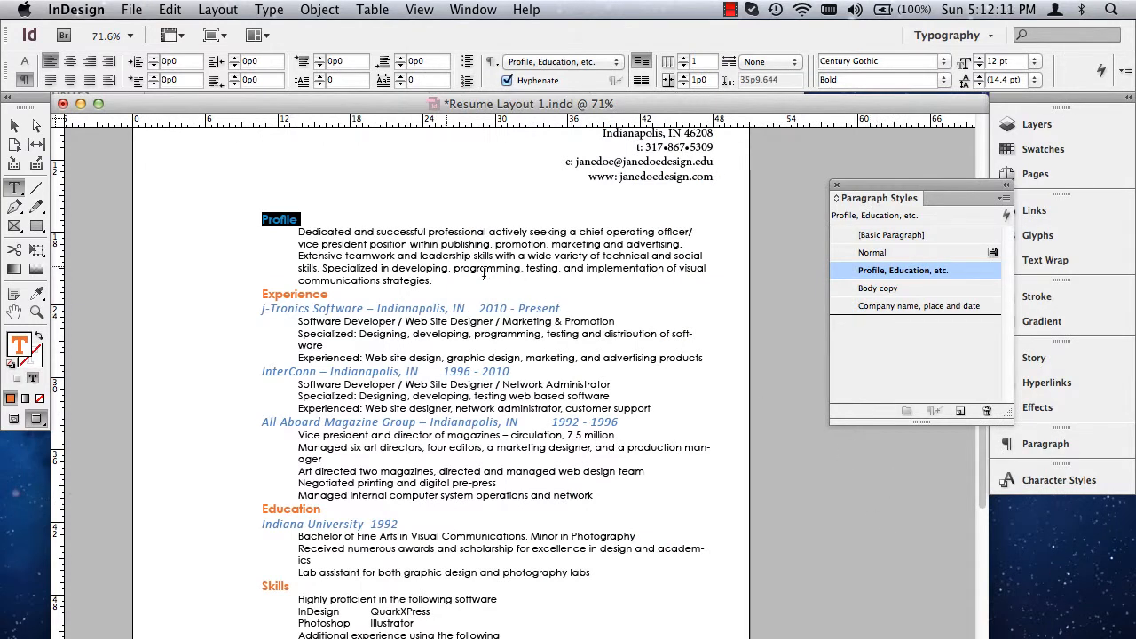
# Select a line and then the whole body paragraph under Profile to check its paragraph style.
pyautogui.doubleClick(390, 240)
pyautogui.doubleClick(392, 242)
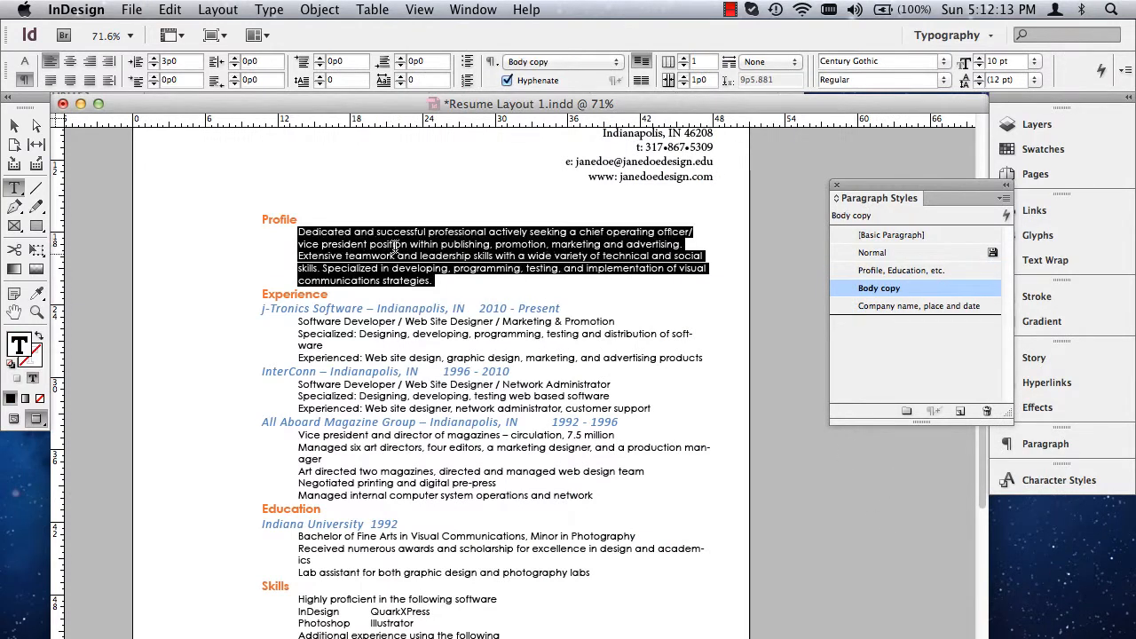
pyautogui.tripleClick(367, 243)
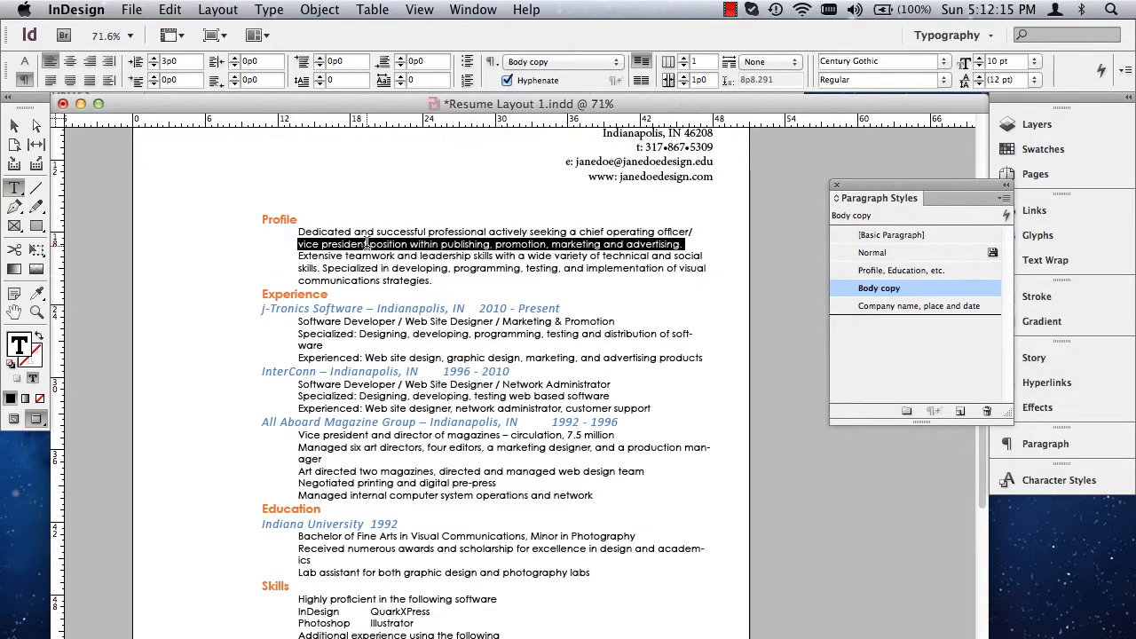
pyautogui.click(368, 243)
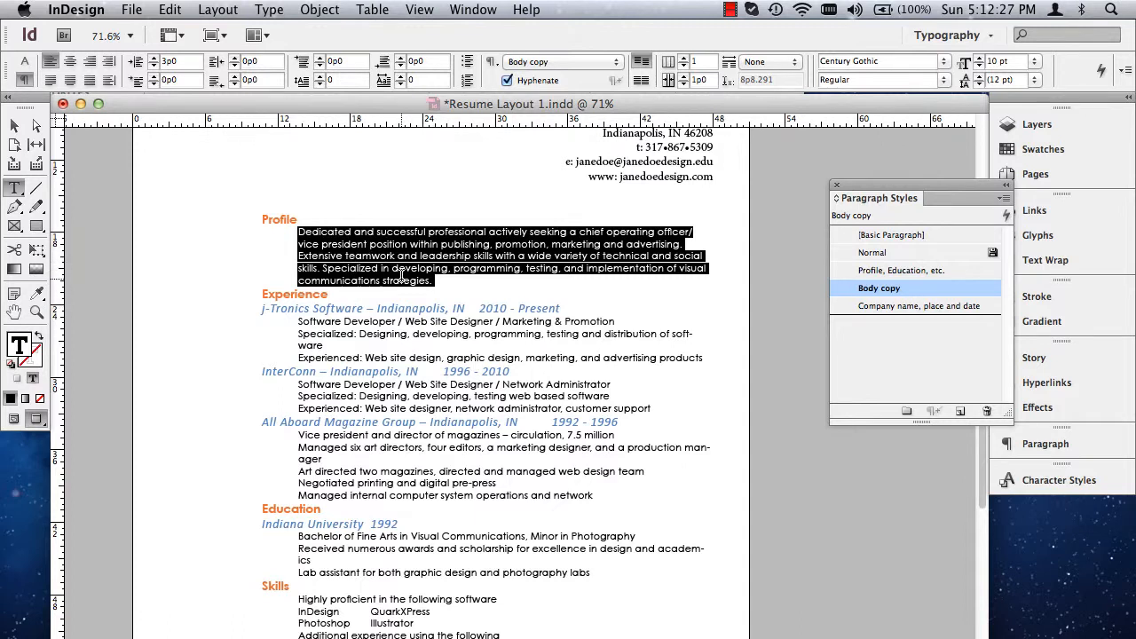
# Edit the Company name, place and date paragraph style from the j-Tronics Software line and set its font size to 11 pt.
pyautogui.tripleClick(303, 309)
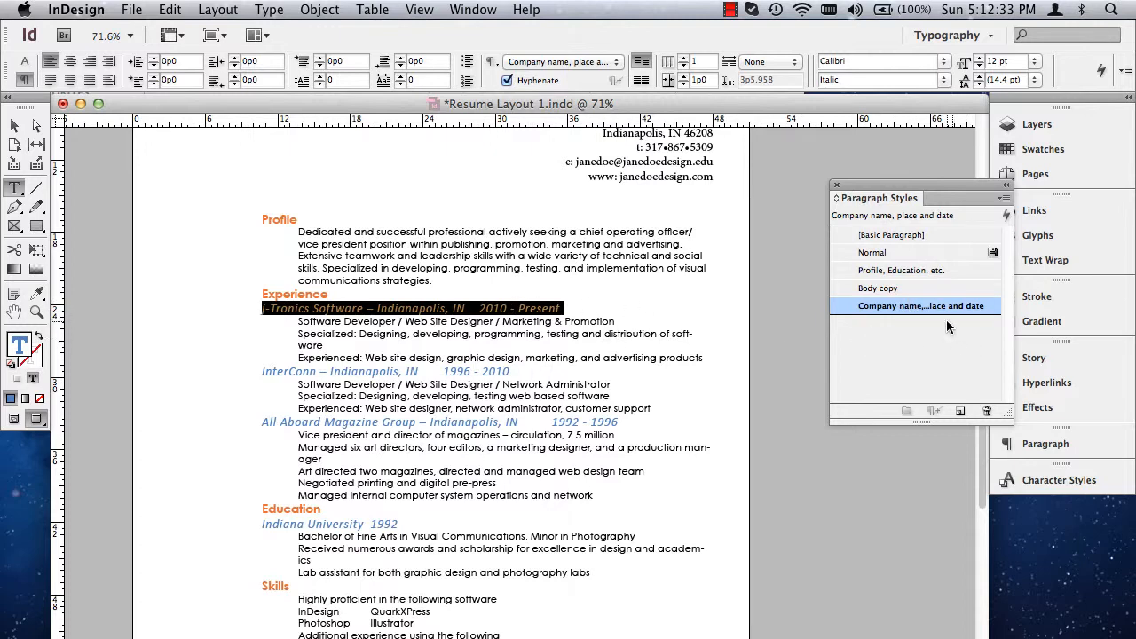
pyautogui.doubleClick(903, 306)
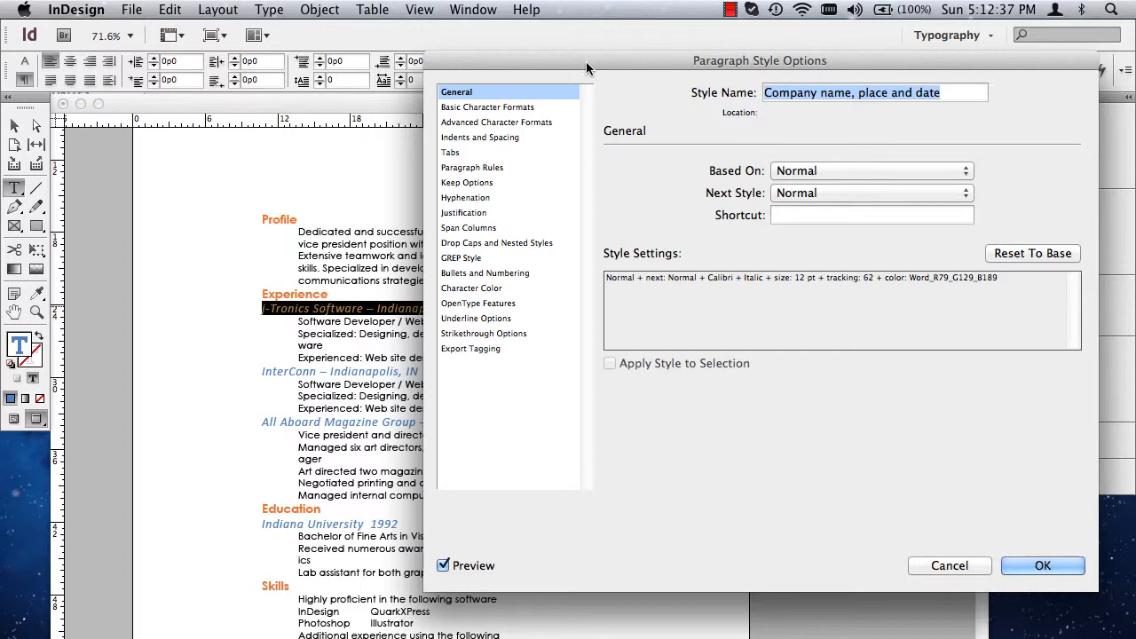
pyautogui.moveTo(568, 60); pyautogui.dragTo(603, 62)
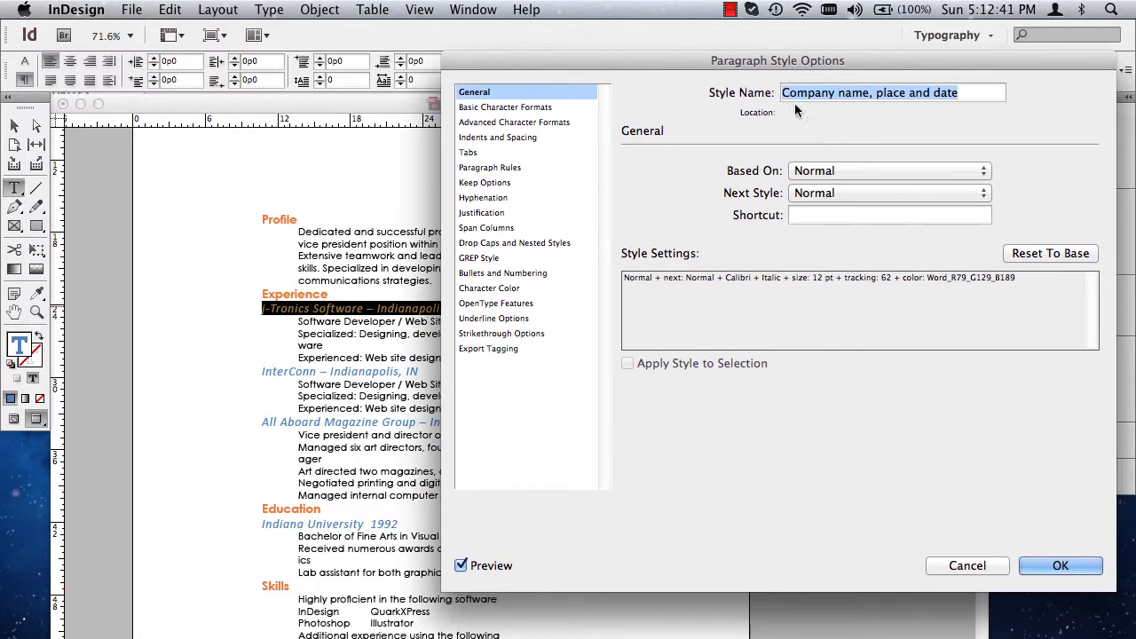
pyautogui.click(510, 108)
pyautogui.click(802, 225)
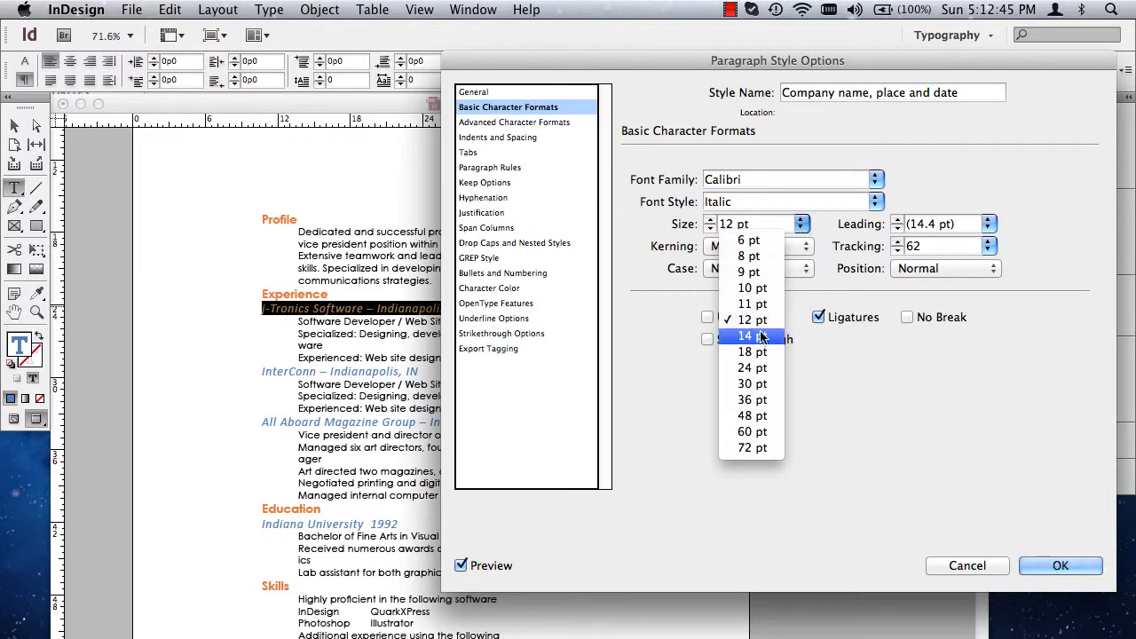
pyautogui.click(751, 290)
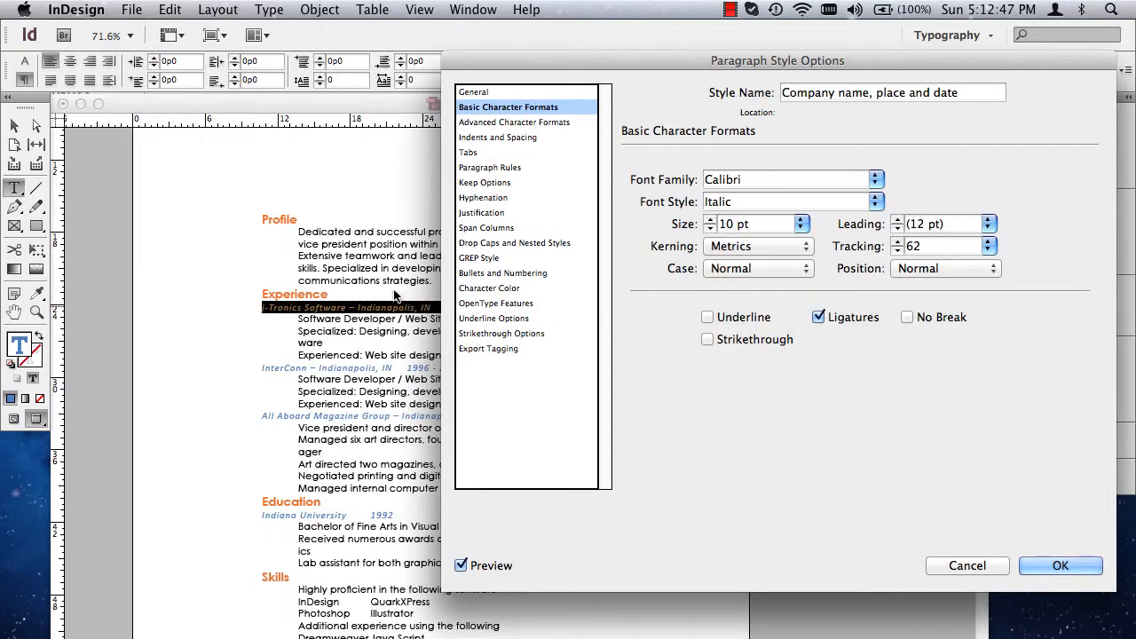
pyautogui.click(802, 226)
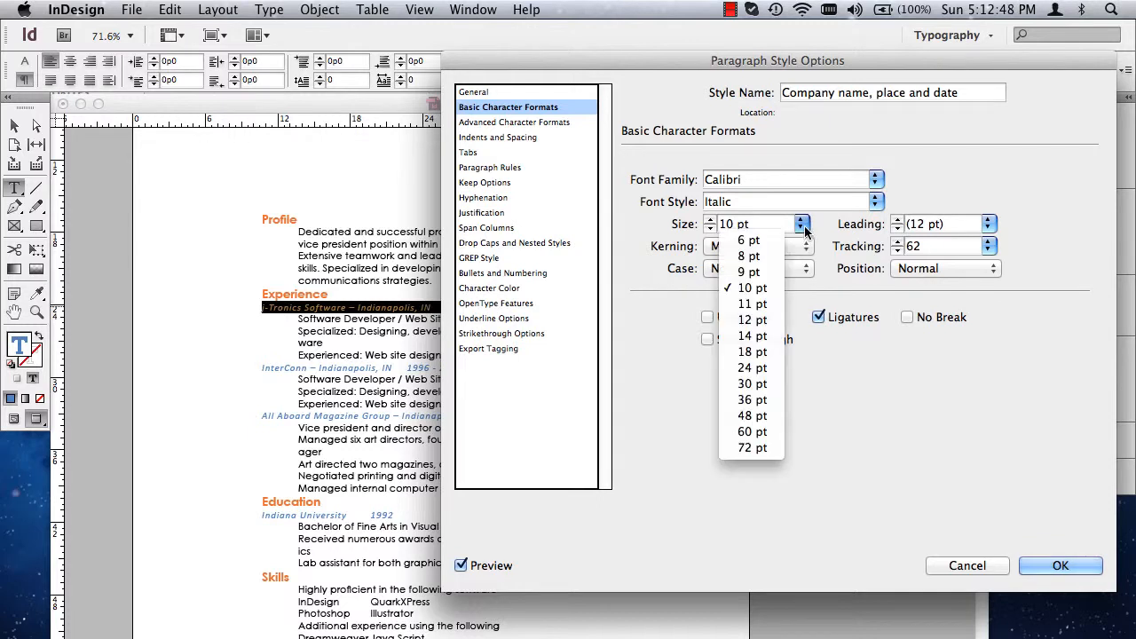
pyautogui.click(763, 303)
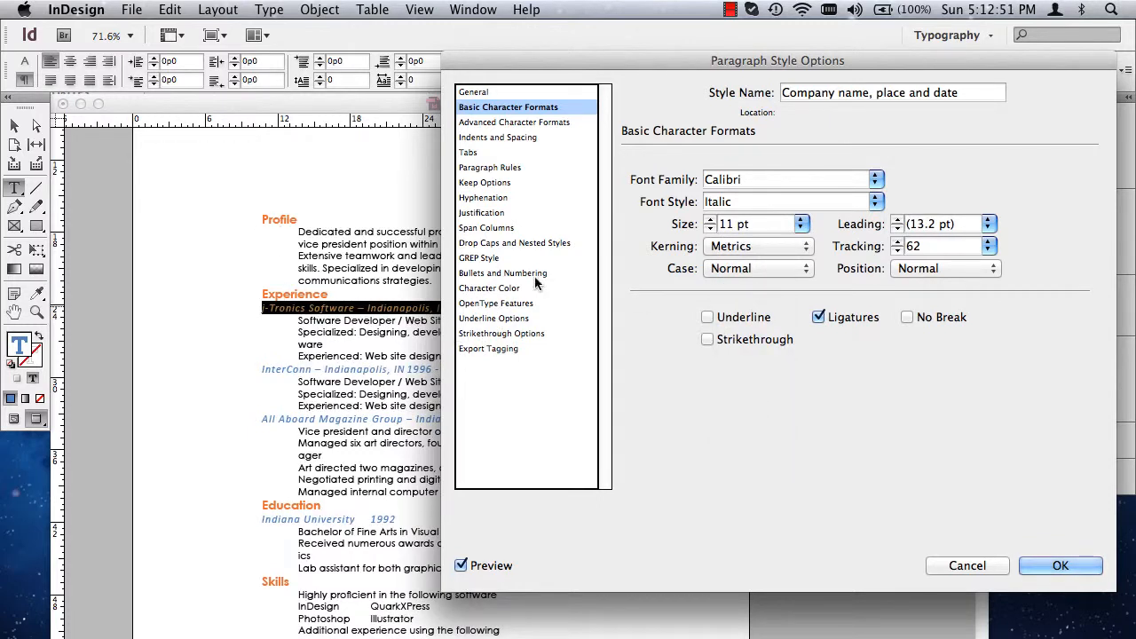
# Set the Company name, place and date style's font style to Regular and its character color to [Black].
pyautogui.click(875, 201)
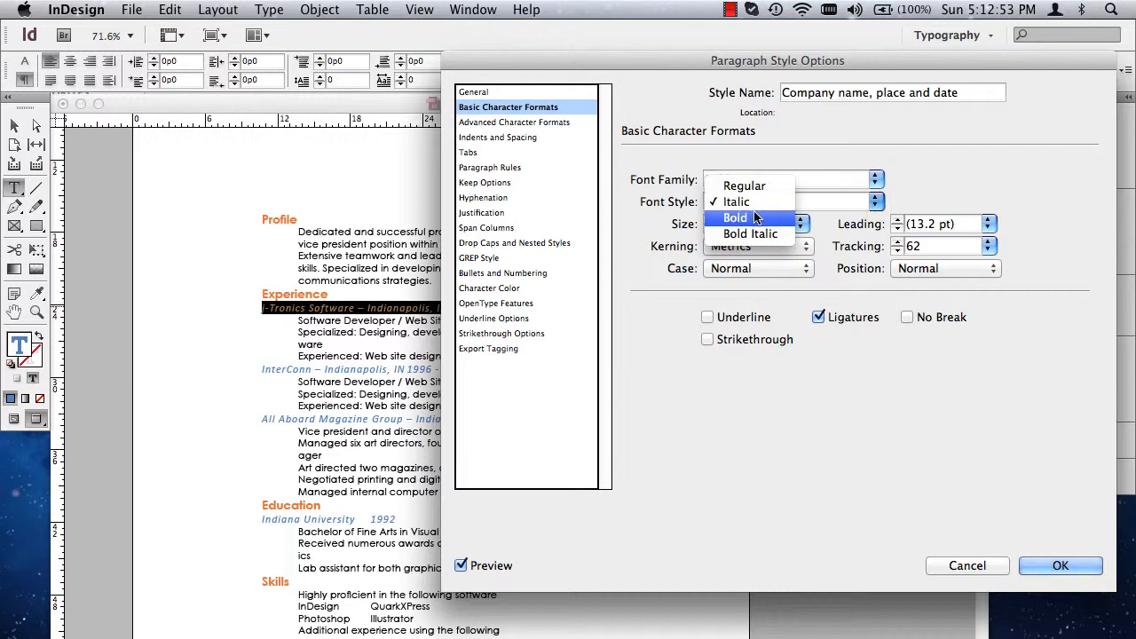
pyautogui.click(754, 189)
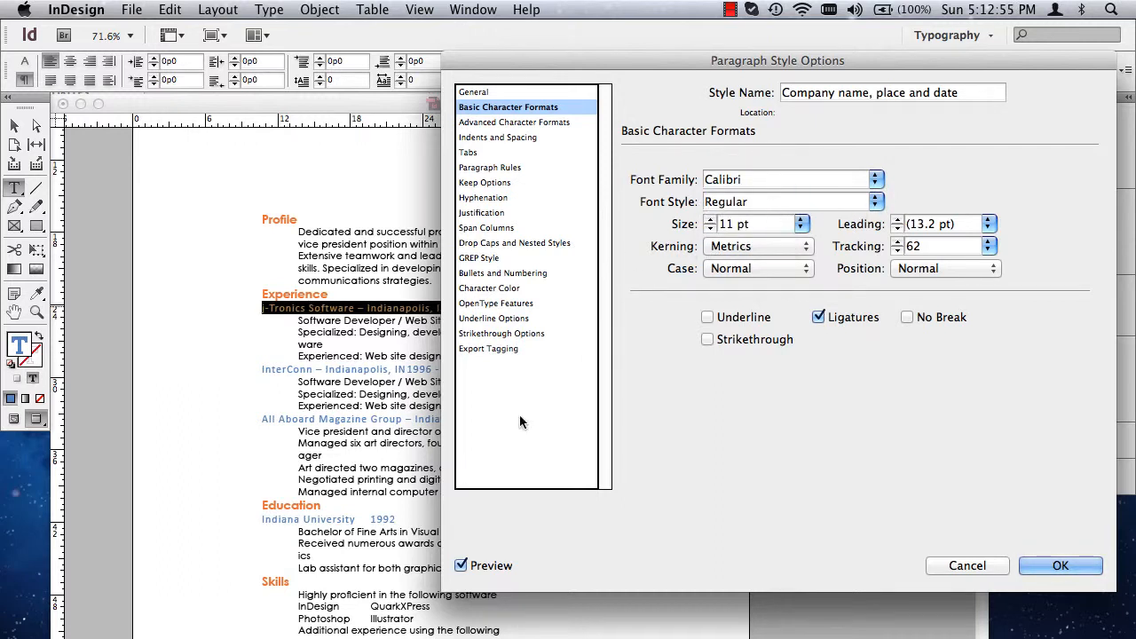
pyautogui.click(490, 289)
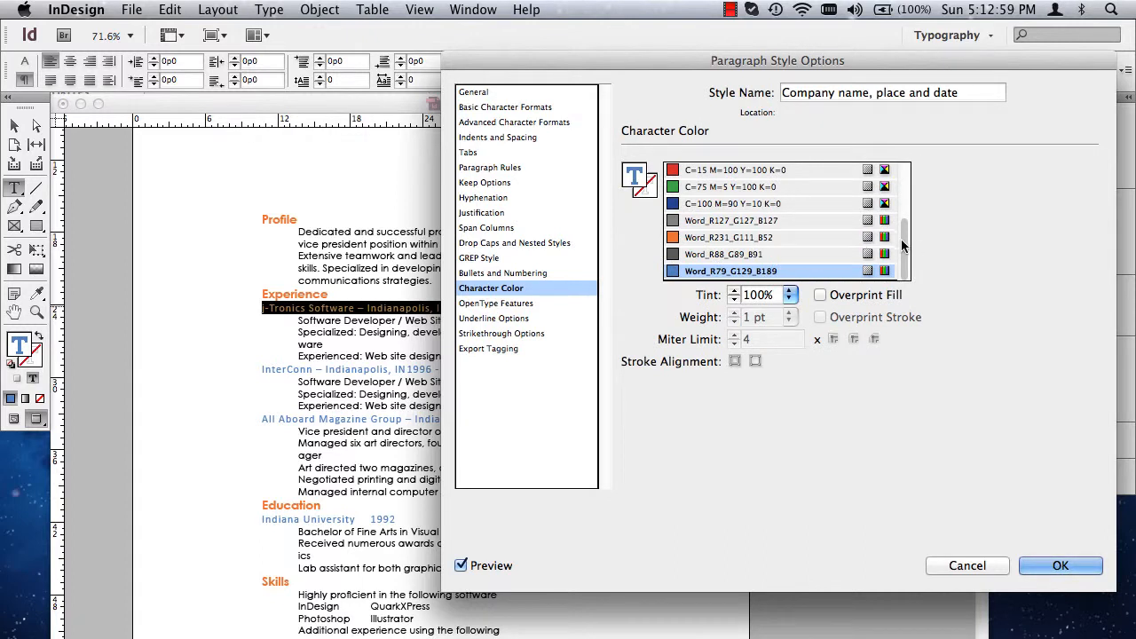
pyautogui.moveTo(903, 245); pyautogui.dragTo(907, 172)
pyautogui.click(700, 221)
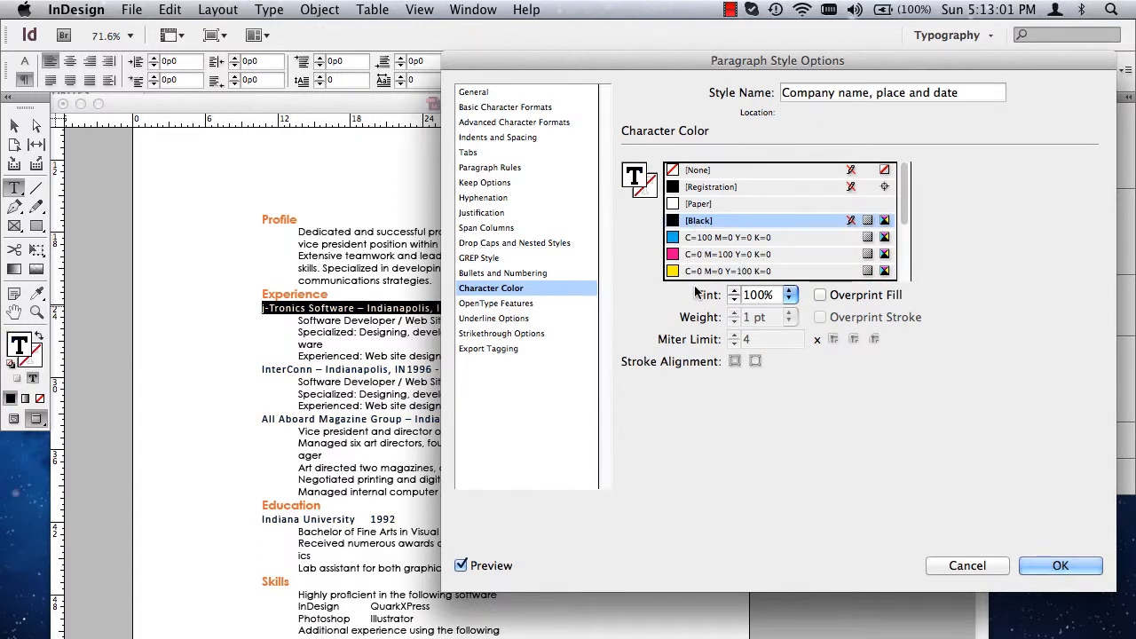
# Set the Company name, place and date style's font style to Bold and its font family to Didot.
pyautogui.click(483, 107)
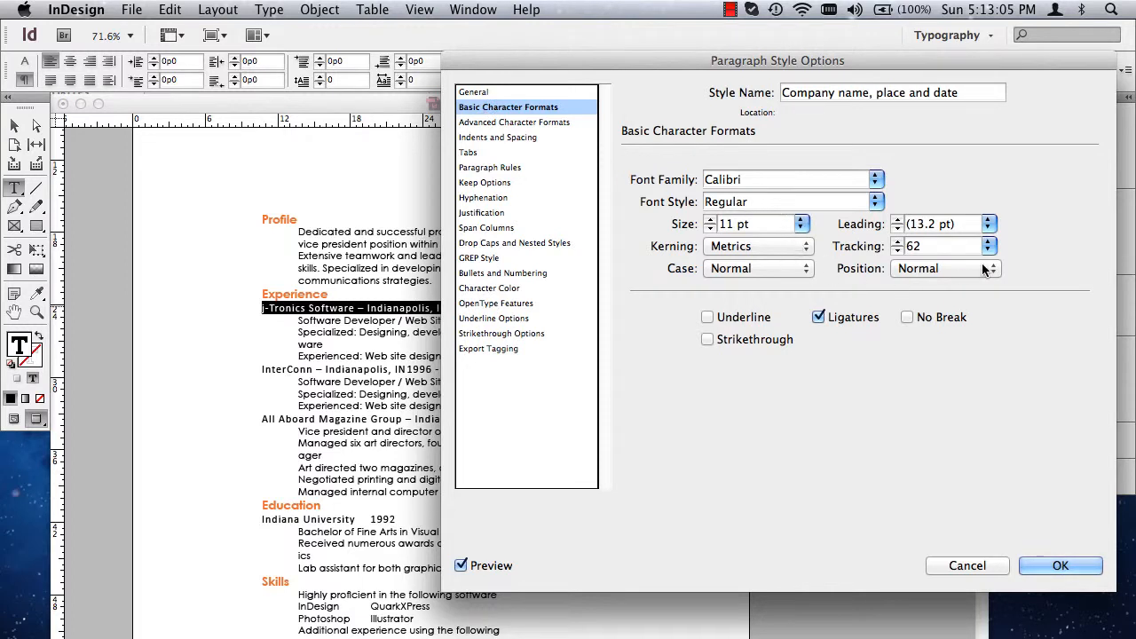
pyautogui.click(875, 202)
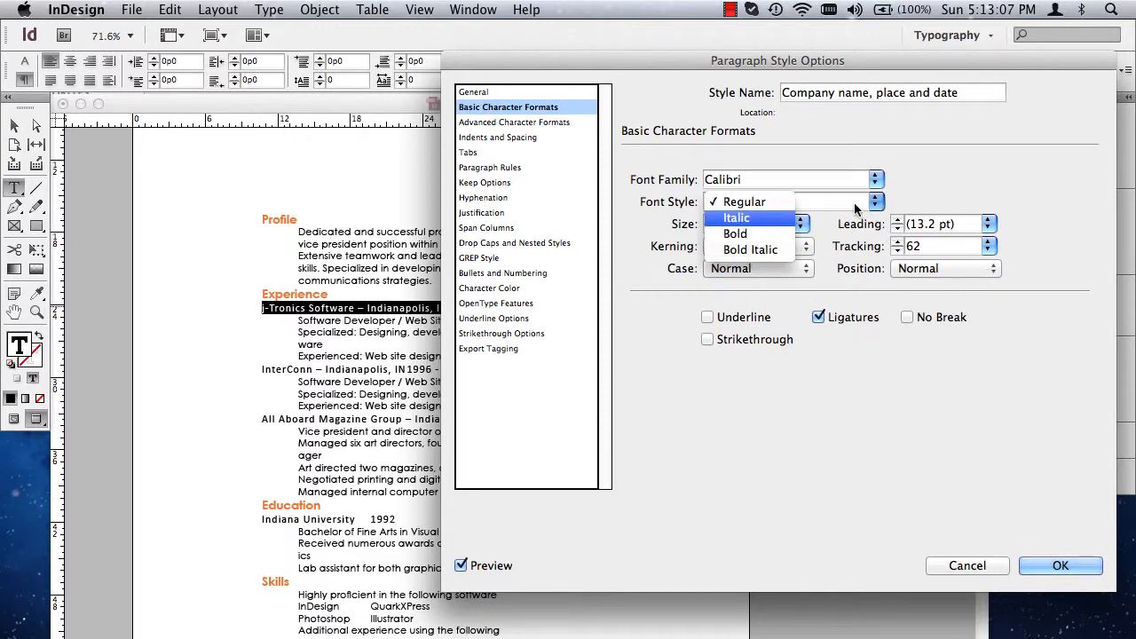
pyautogui.click(743, 235)
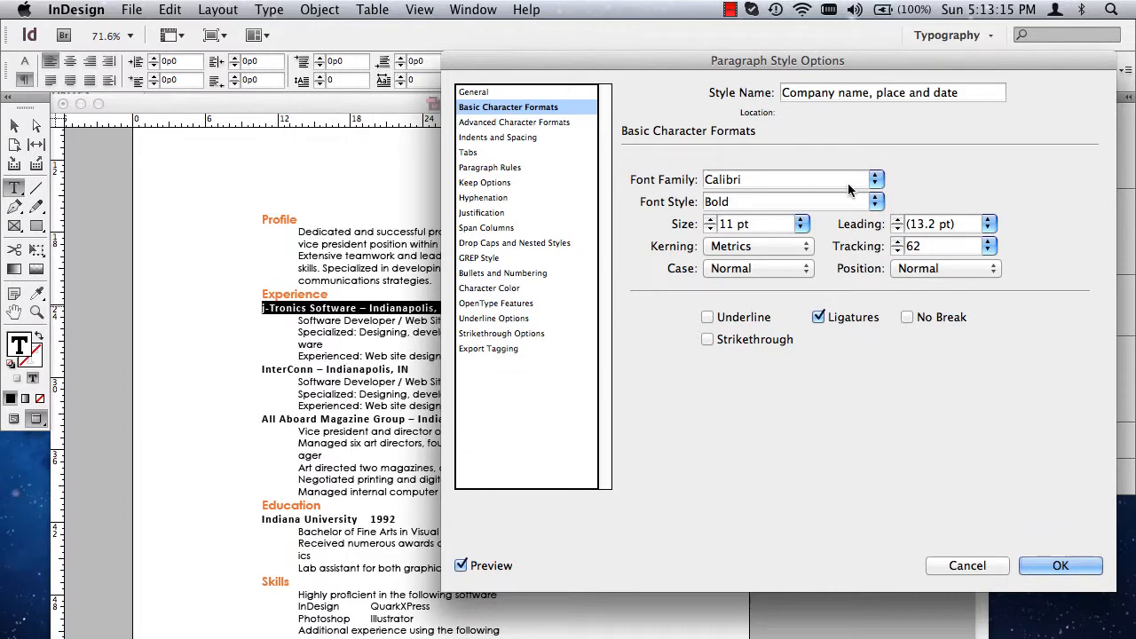
pyautogui.click(875, 181)
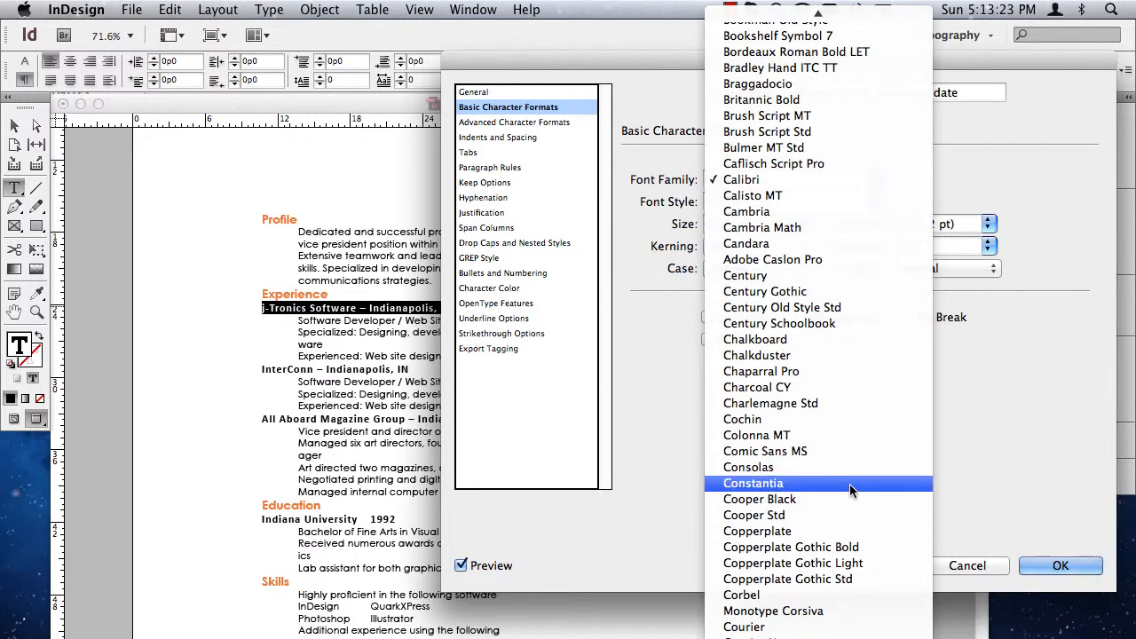
pyautogui.scroll(-15, 852, 284)
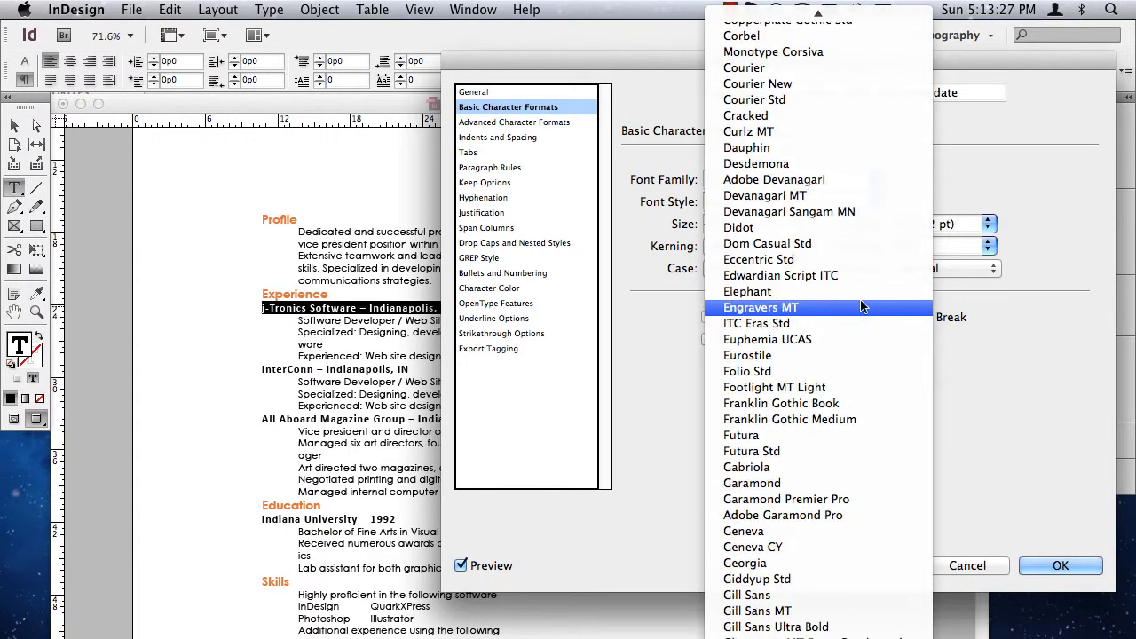
pyautogui.click(829, 227)
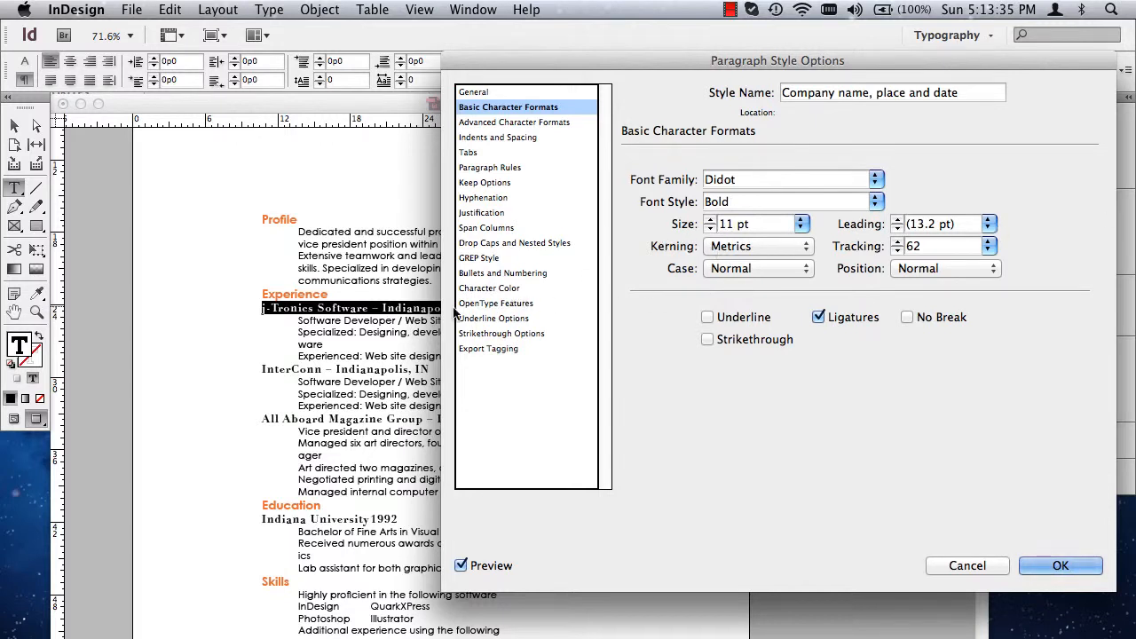
# Set the left indent of the Company name, place and date style to 1p0.
pyautogui.click(469, 139)
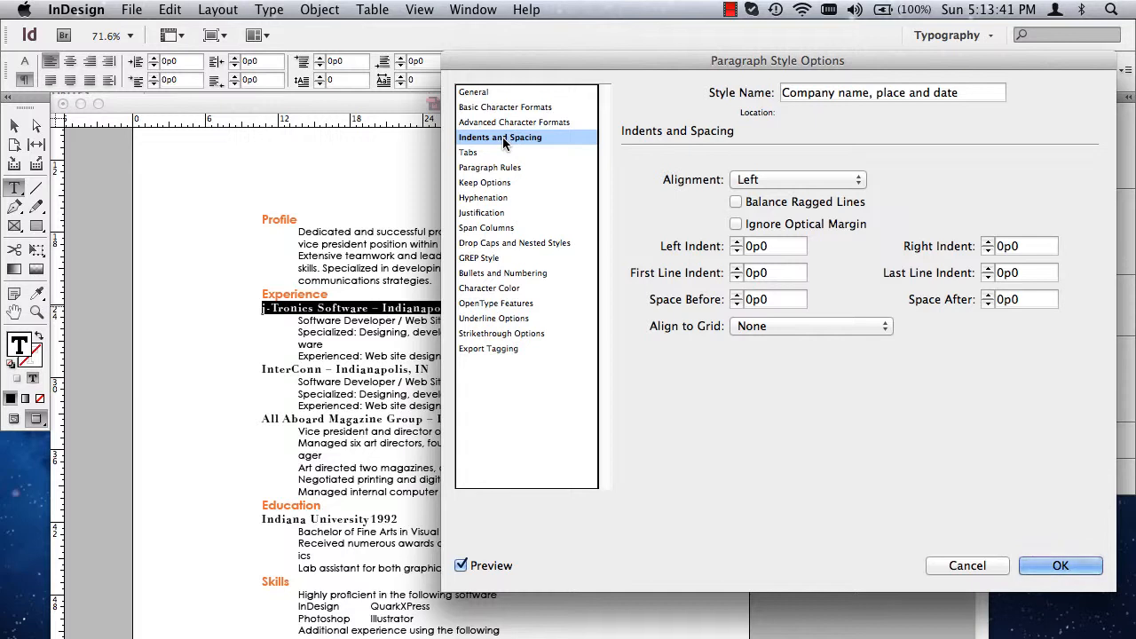
pyautogui.click(737, 243)
pyautogui.click(737, 243)
pyautogui.click(737, 243)
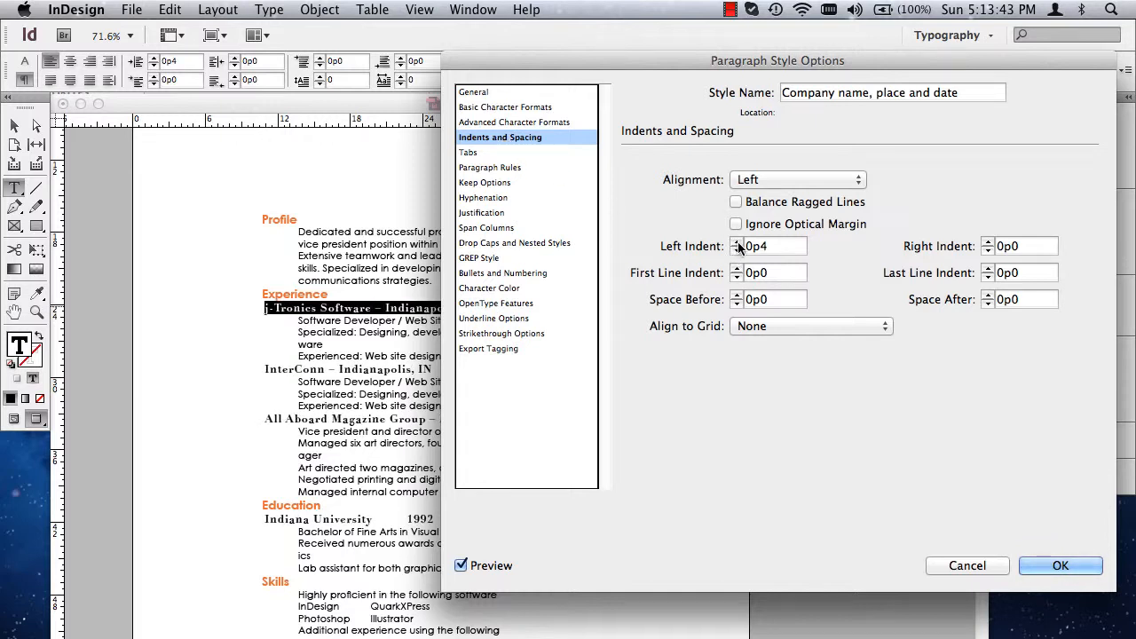
pyautogui.click(737, 243)
pyautogui.click(736, 244)
pyautogui.click(737, 243)
pyautogui.click(737, 244)
pyautogui.click(737, 243)
pyautogui.click(736, 243)
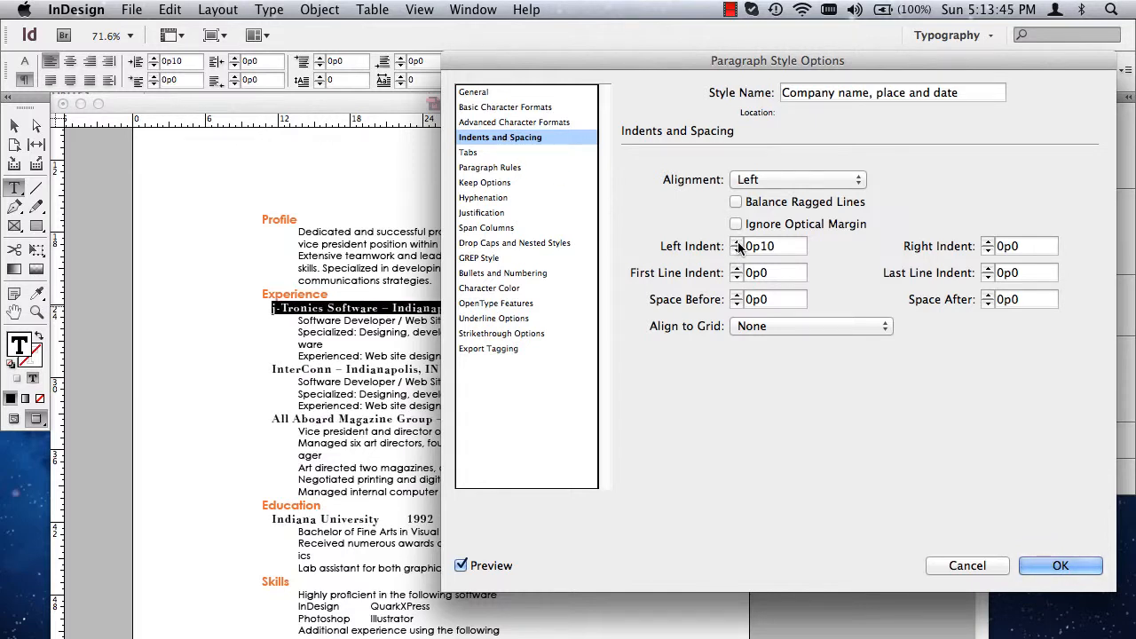
pyautogui.click(736, 244)
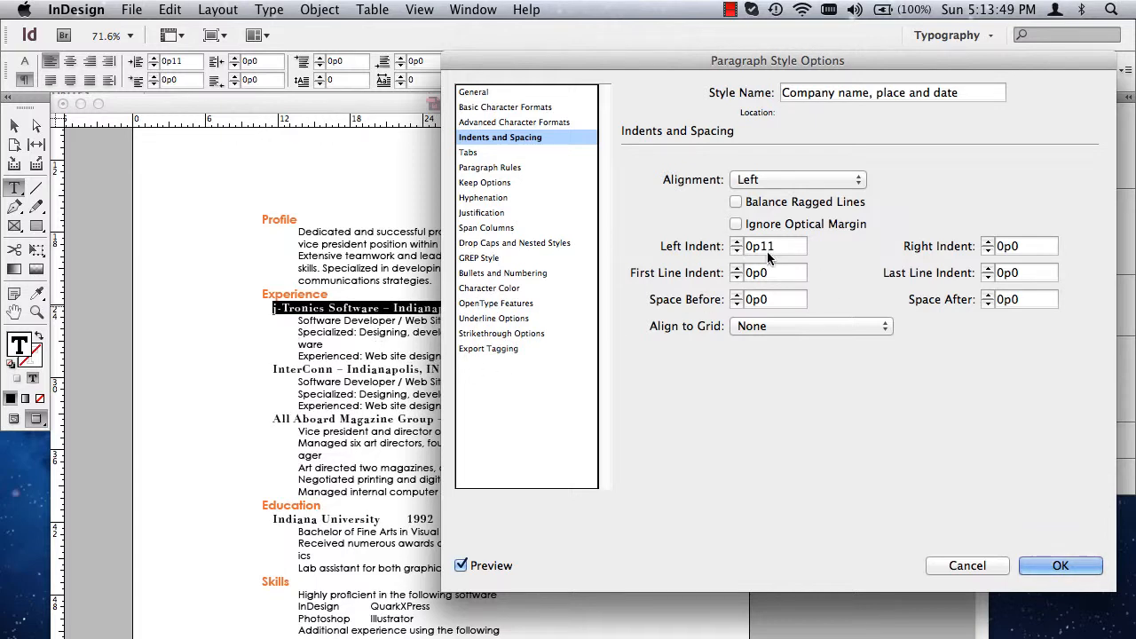
pyautogui.click(737, 244)
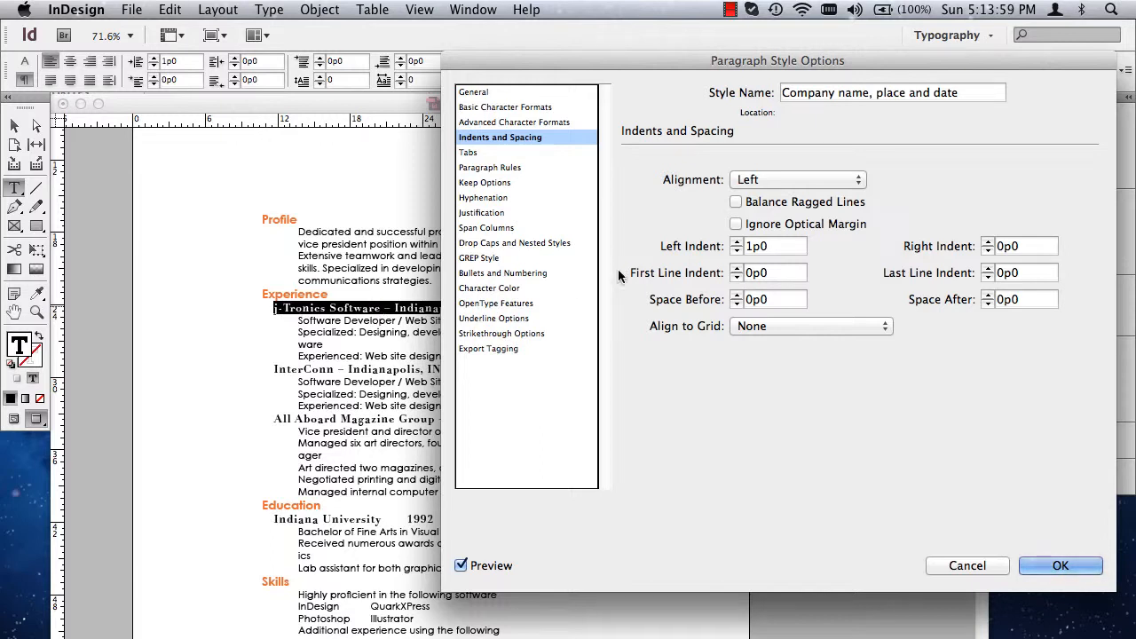
# Set the Company name, place and date style's font size to 10 pt and apply the style changes.
pyautogui.click(500, 108)
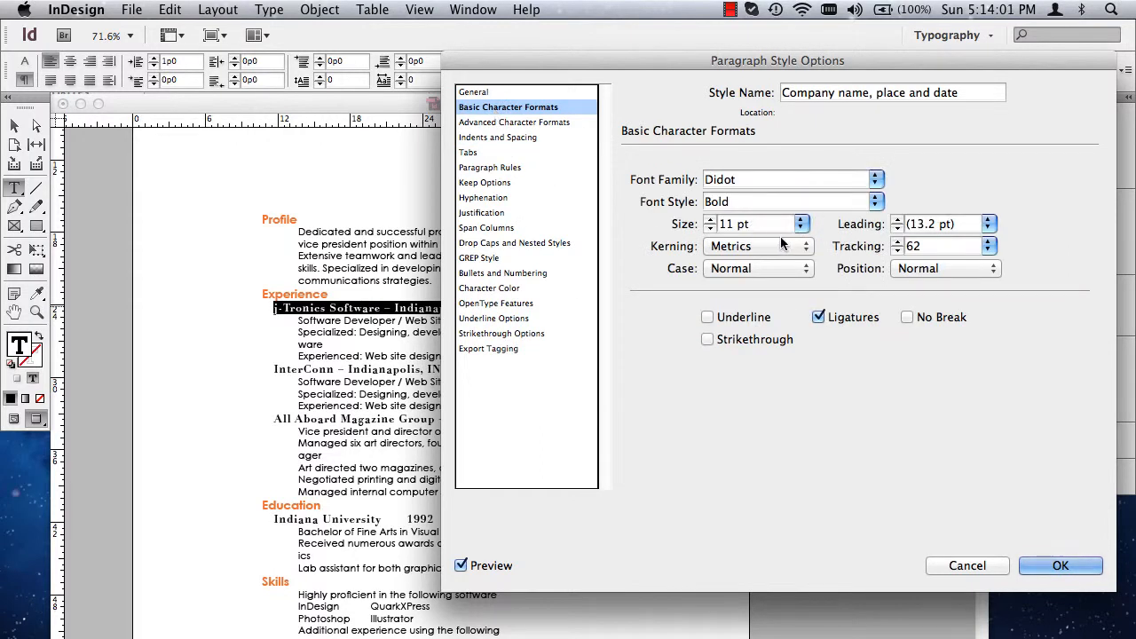
pyautogui.click(710, 228)
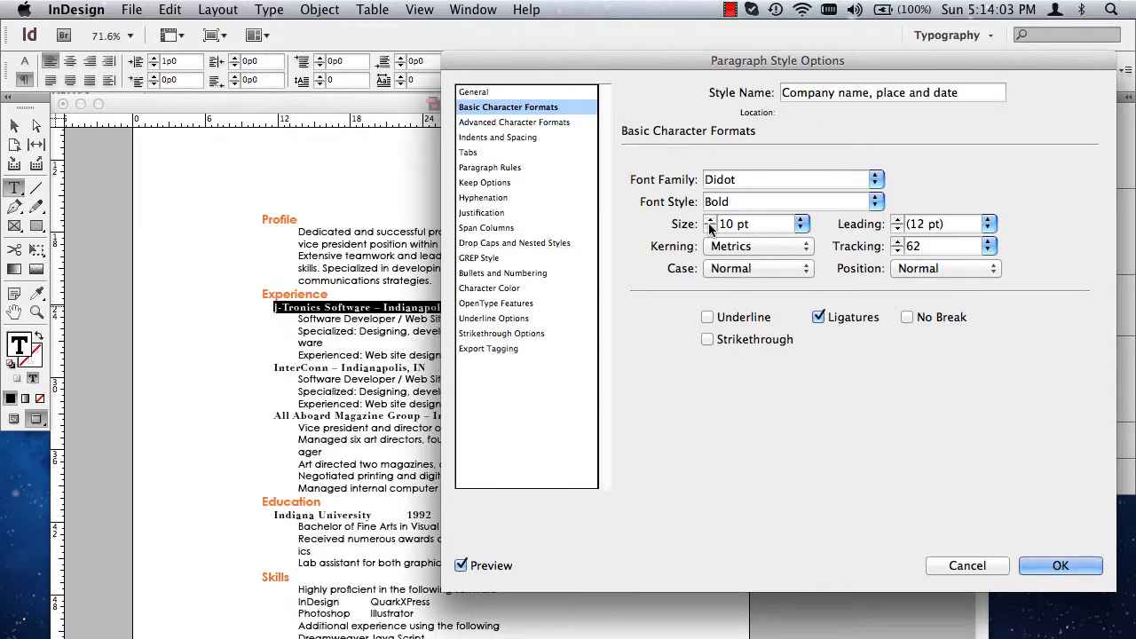
pyautogui.click(1043, 562)
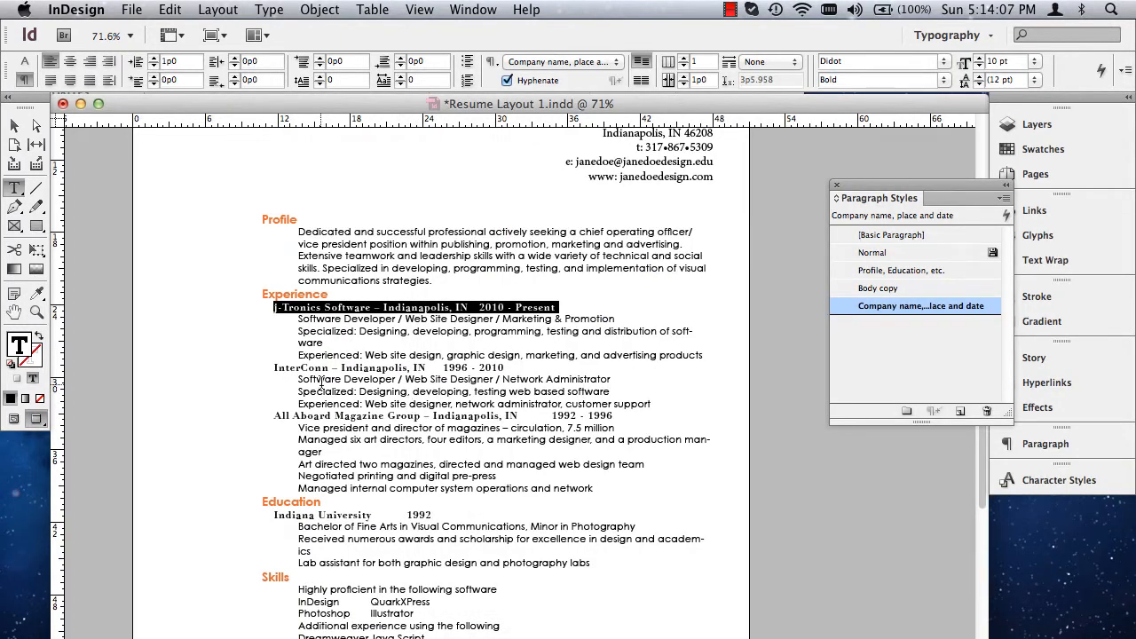
# Check which paragraph styles the company lines and the body lines under Experience use.
pyautogui.click(343, 329)
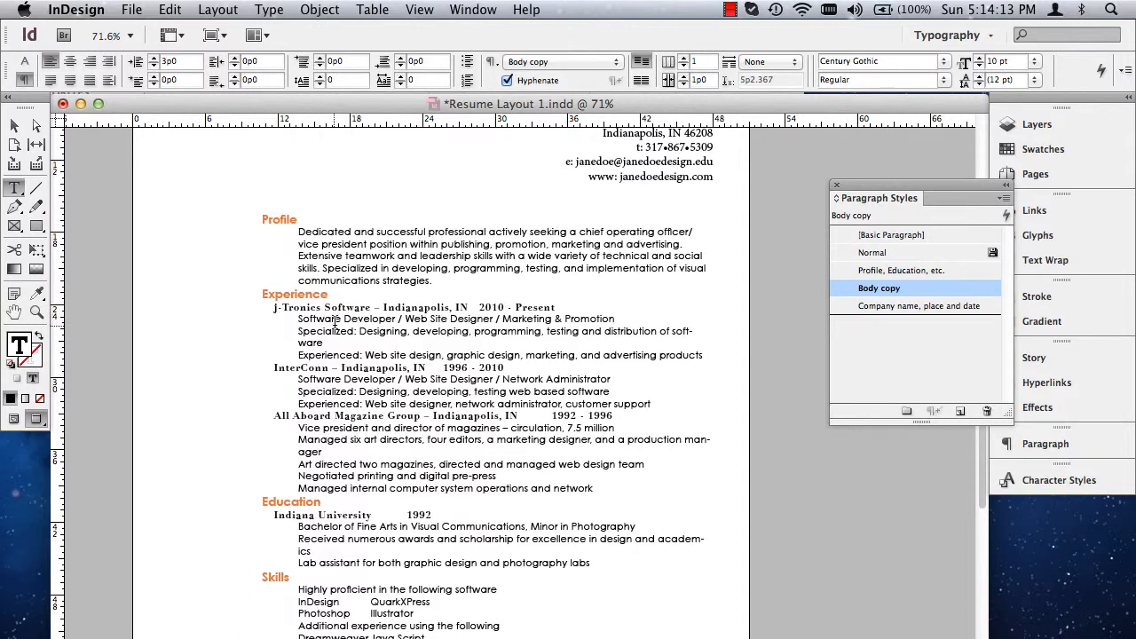
pyautogui.tripleClick(328, 367)
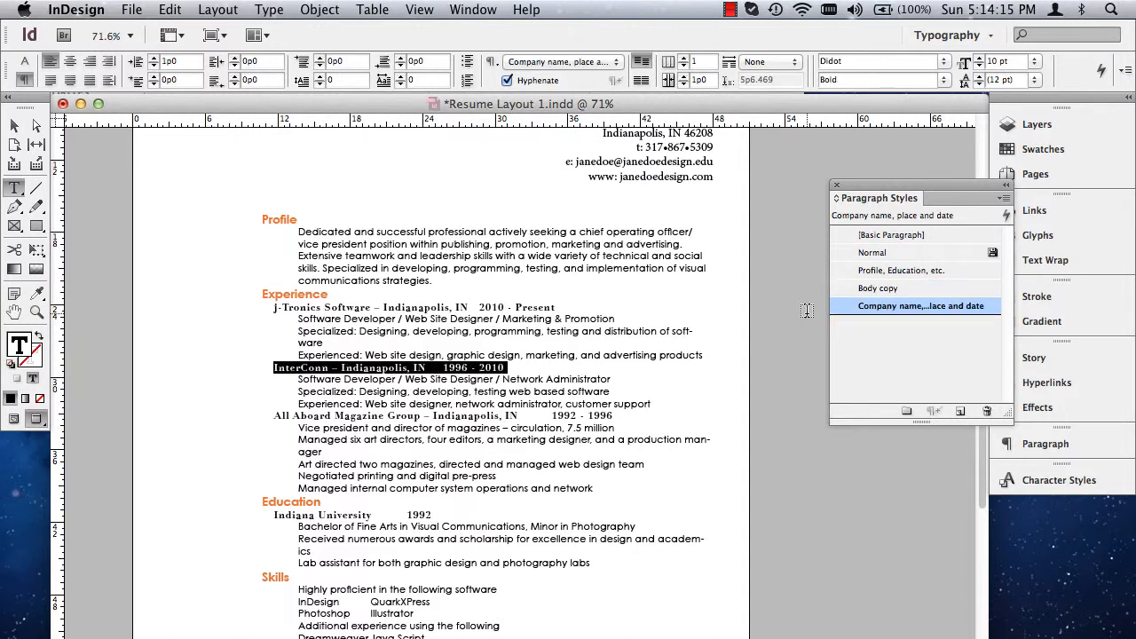
pyautogui.tripleClick(348, 307)
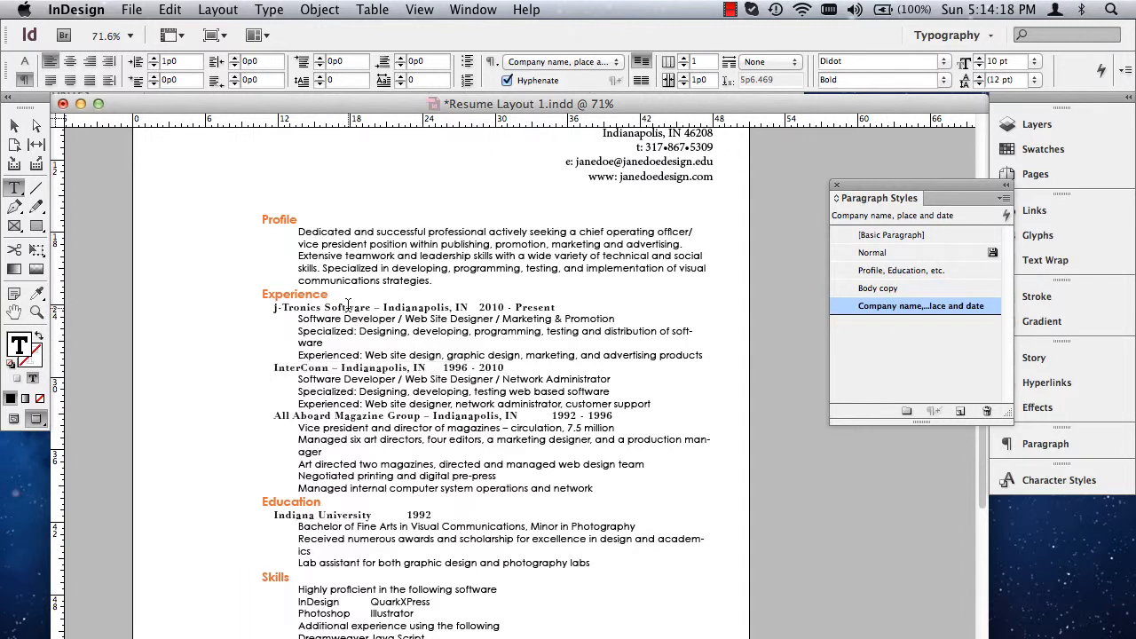
pyautogui.tripleClick(384, 375)
pyautogui.tripleClick(429, 367)
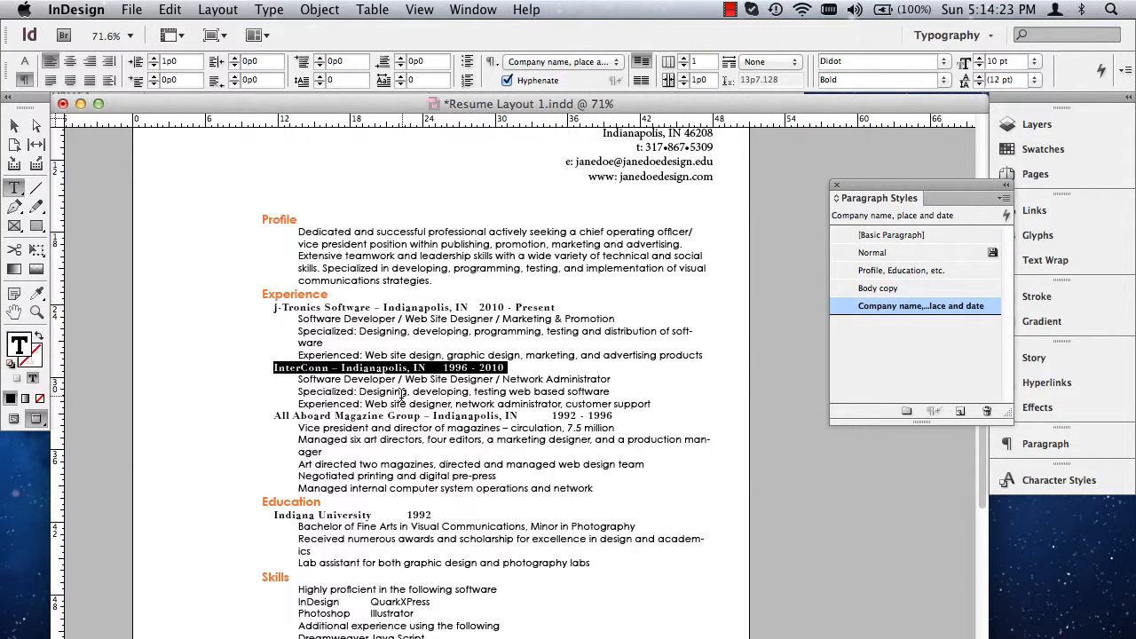
pyautogui.click(335, 345)
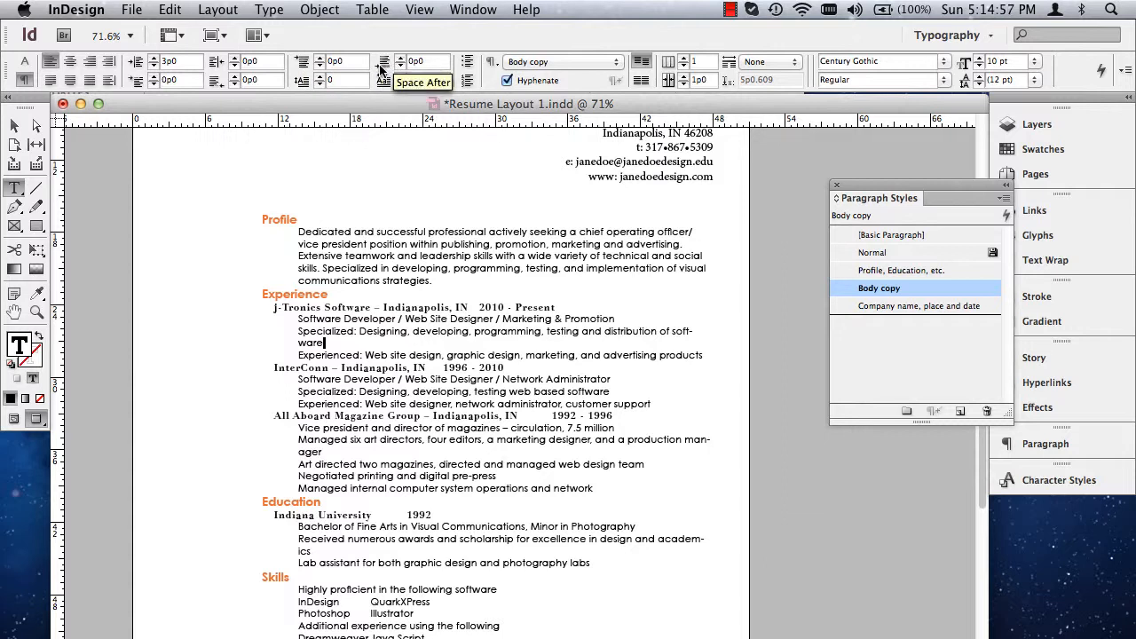
# Create a new paragraph style from the j-Tronics Software line, reapply Company name, place and date to the line, and delete the new style.
pyautogui.tripleClick(312, 307)
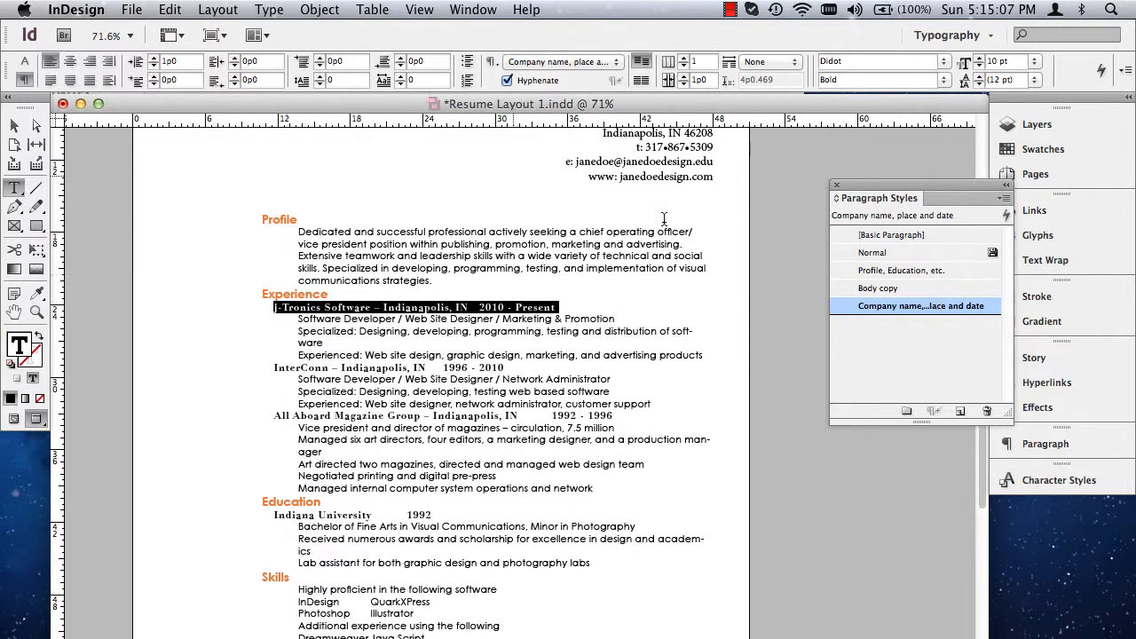
pyautogui.click(961, 412)
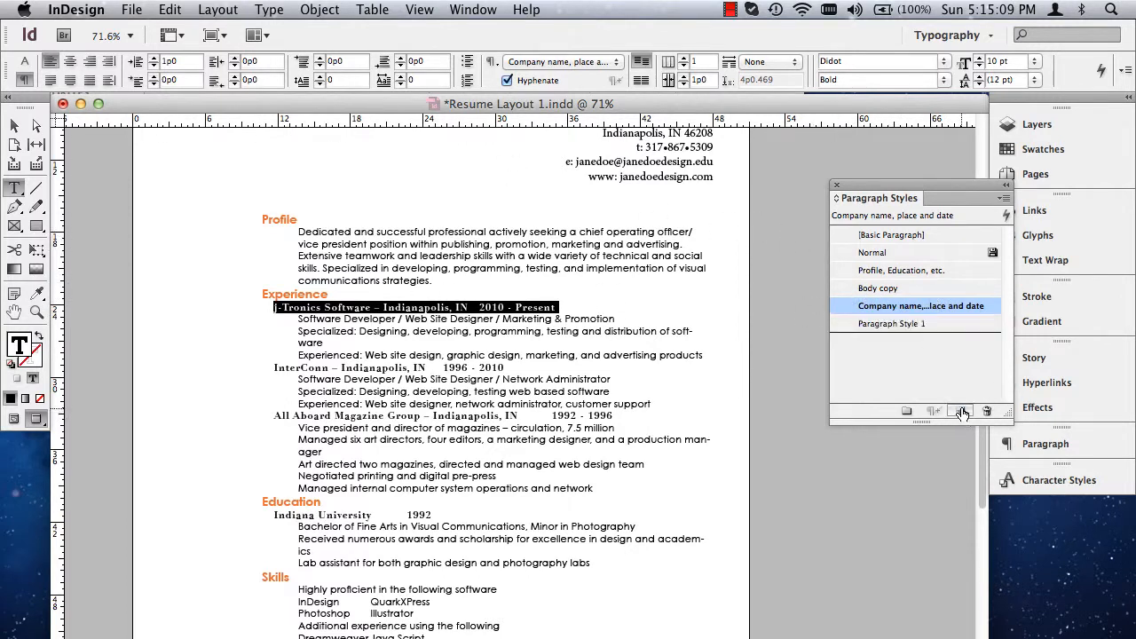
pyautogui.click(899, 325)
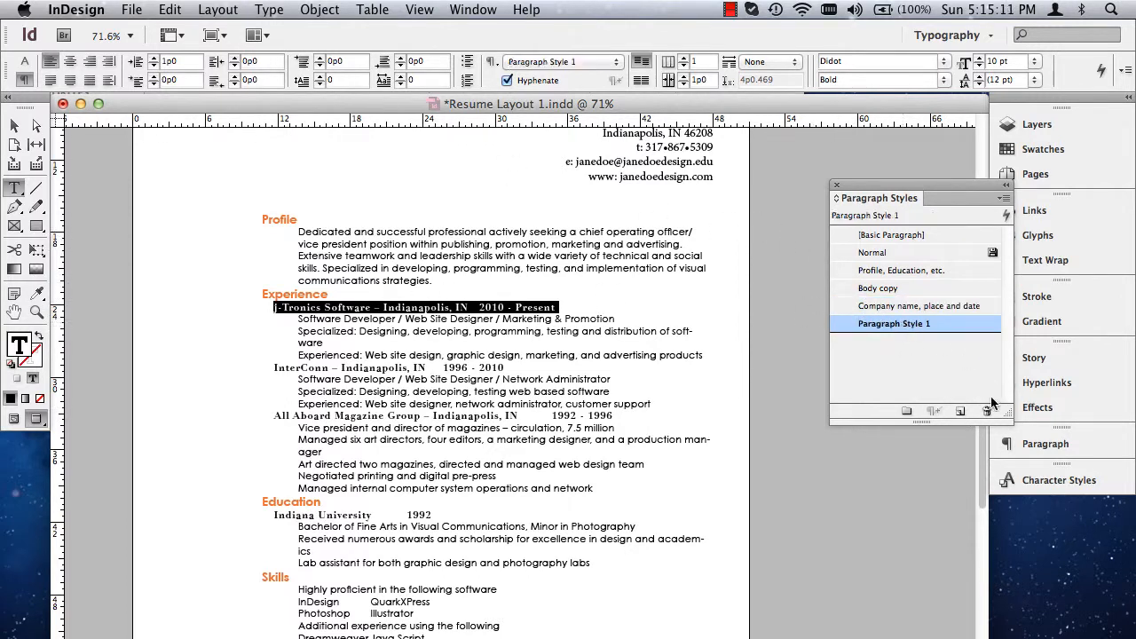
pyautogui.click(986, 411)
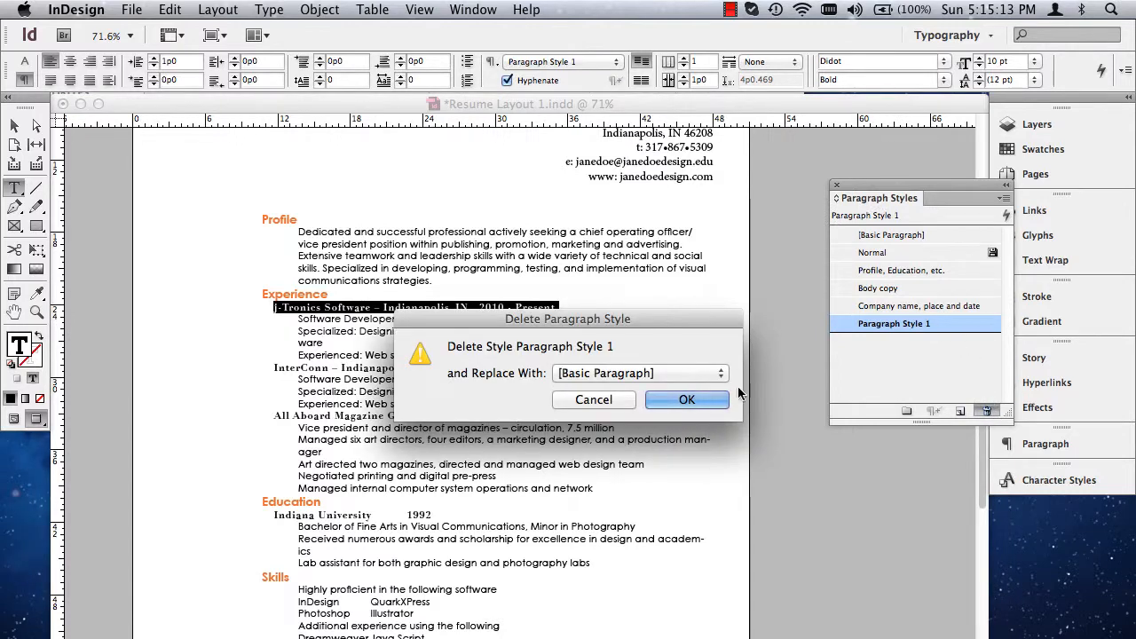
pyautogui.click(629, 400)
pyautogui.click(861, 307)
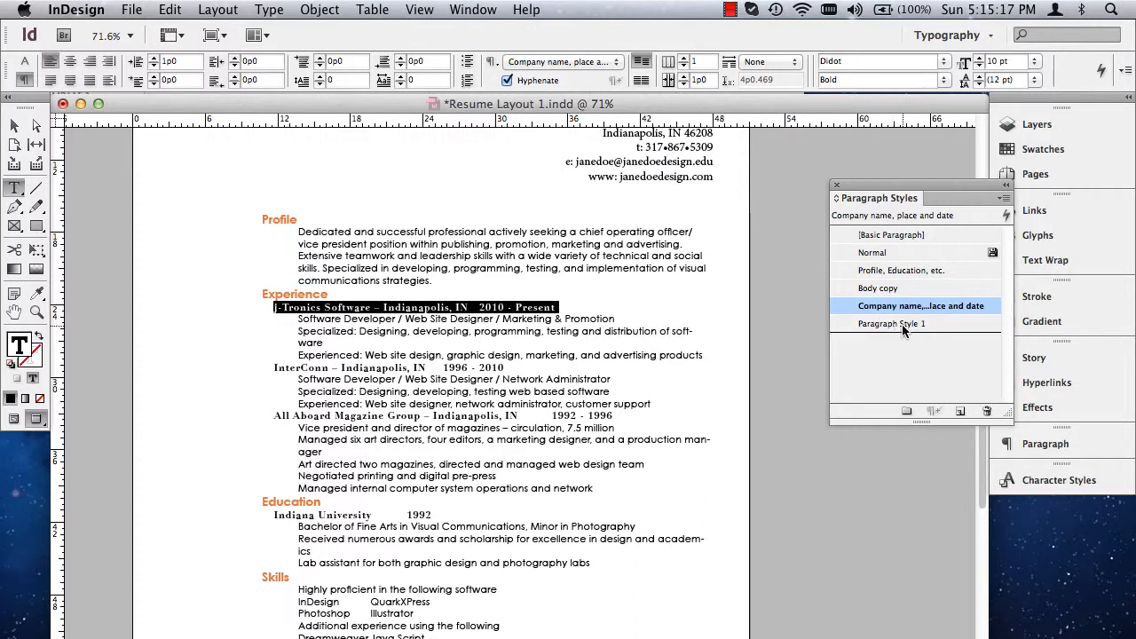
pyautogui.moveTo(902, 326); pyautogui.dragTo(987, 413)
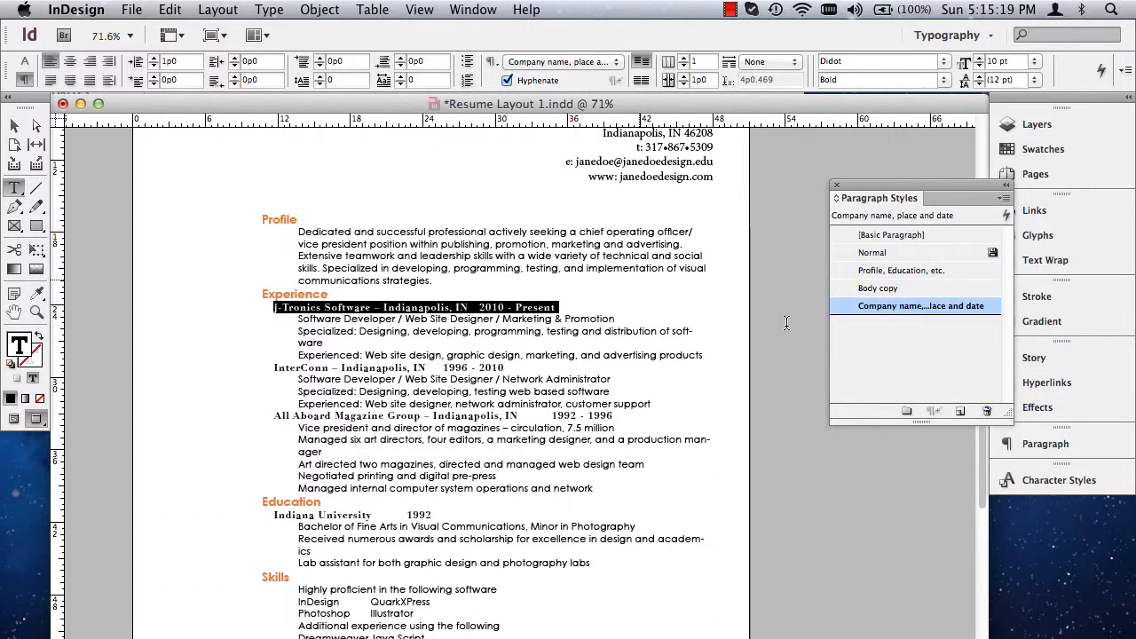
# Try a space before of 0p10 on the j-Tronics Software line.
pyautogui.doubleClick(440, 305)
pyautogui.click(440, 306)
pyautogui.tripleClick(440, 305)
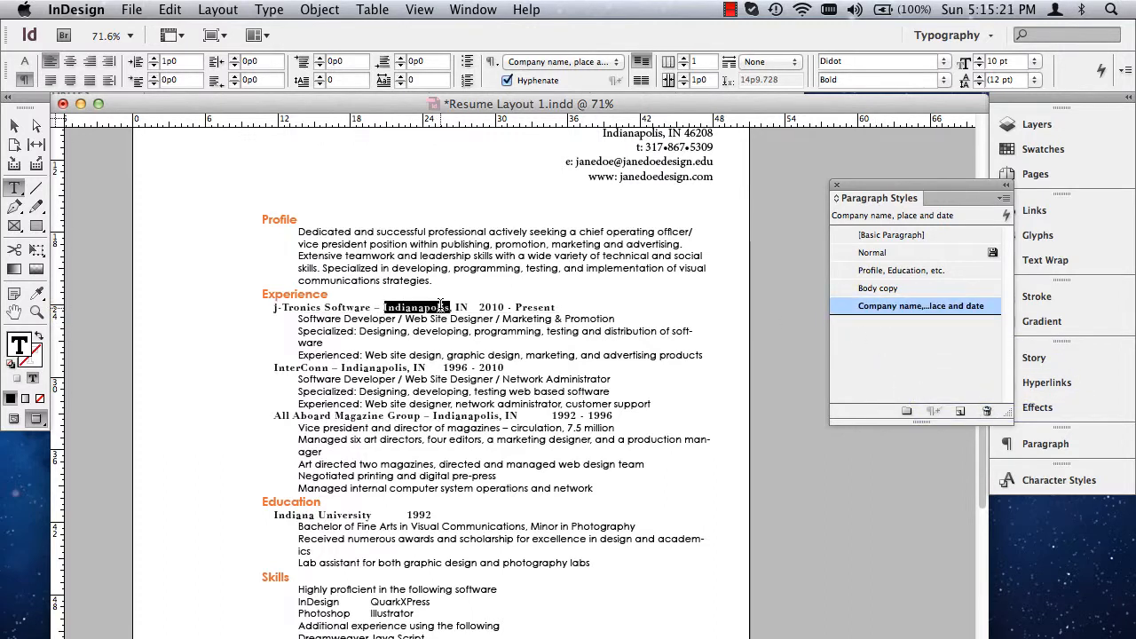
pyautogui.click(320, 59)
pyautogui.click(319, 59)
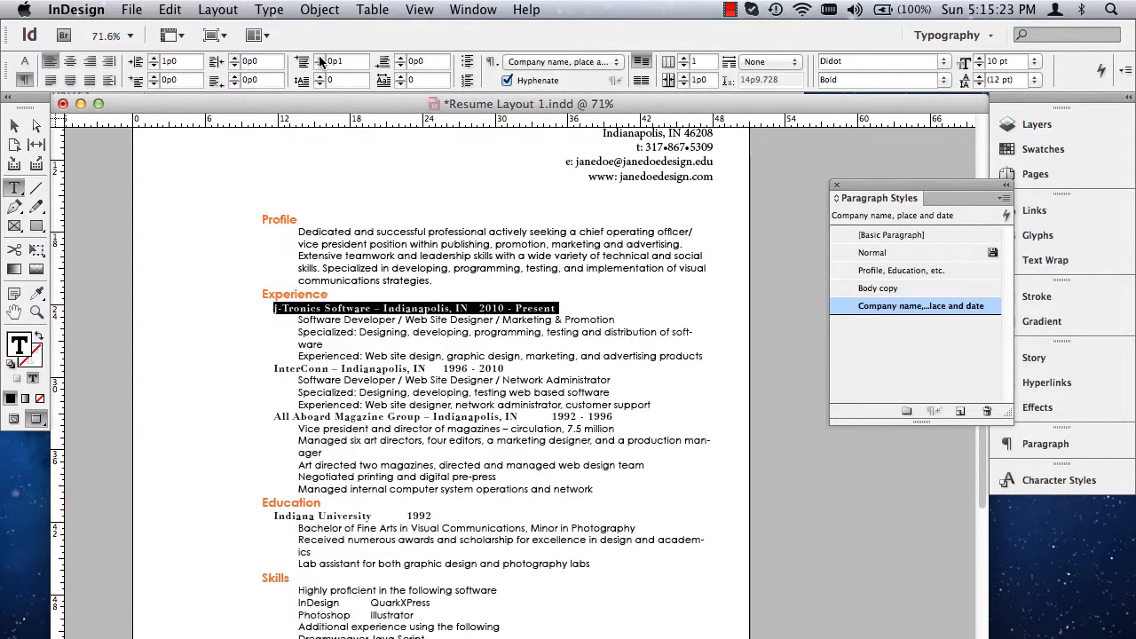
pyautogui.click(320, 59)
pyautogui.click(319, 58)
pyautogui.click(319, 59)
pyautogui.click(320, 59)
pyautogui.click(319, 59)
pyautogui.click(320, 58)
pyautogui.click(320, 58)
pyautogui.click(320, 58)
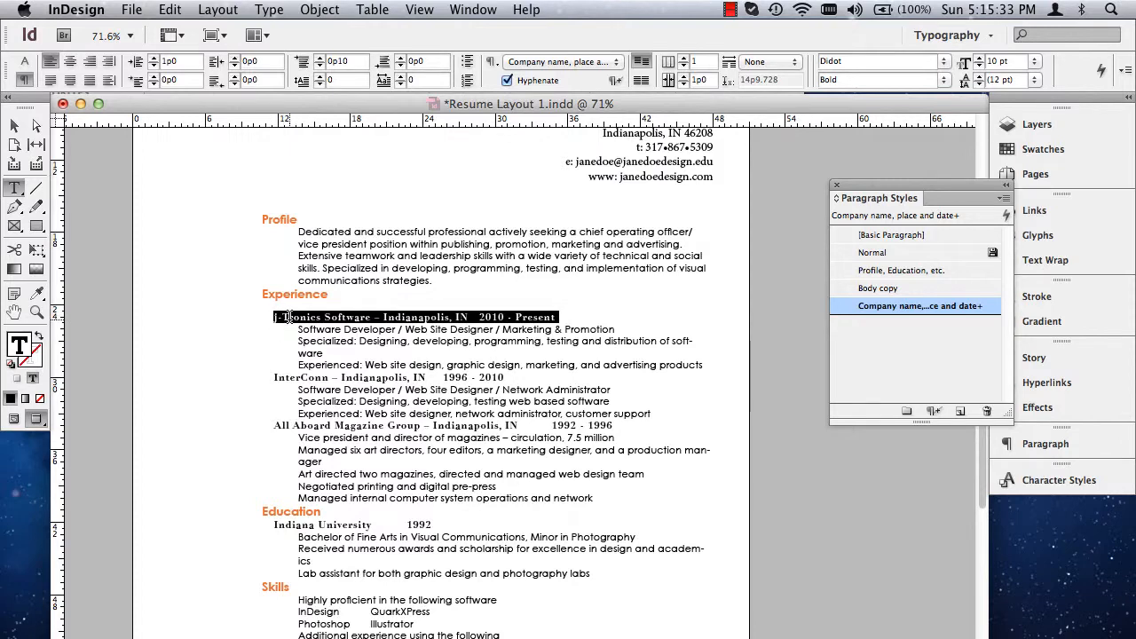
# Reset the space before of the j-Tronics Software line to 0p0.
pyautogui.click(319, 66)
pyautogui.click(319, 66)
pyautogui.click(319, 65)
pyautogui.click(319, 65)
pyautogui.click(320, 65)
pyautogui.click(319, 66)
pyautogui.click(319, 66)
pyautogui.click(320, 65)
pyautogui.click(319, 65)
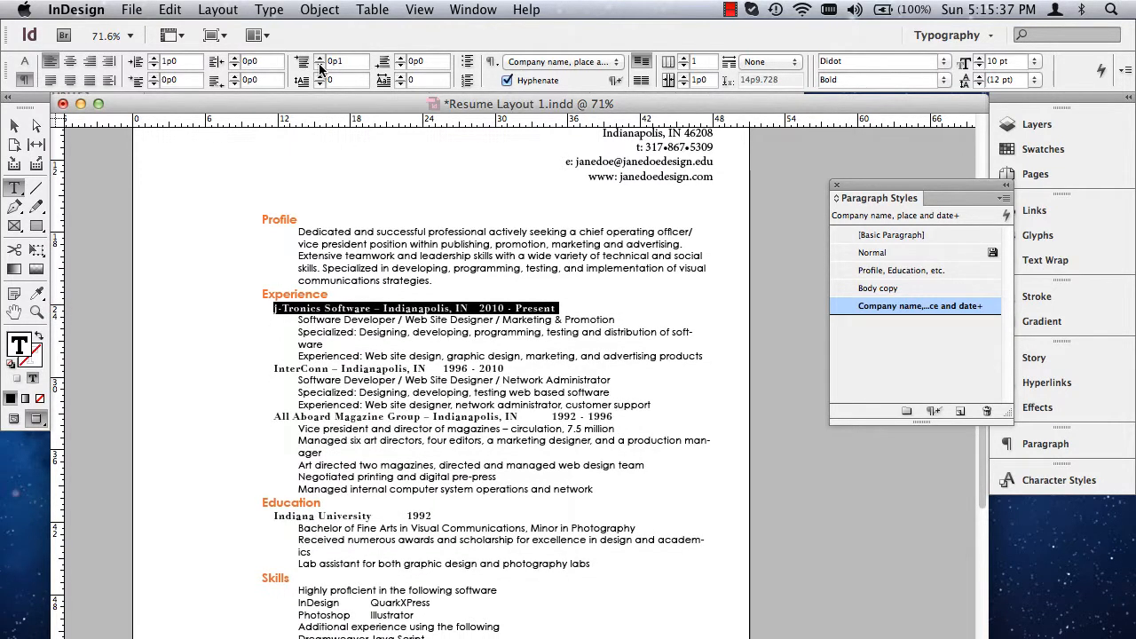
pyautogui.click(319, 66)
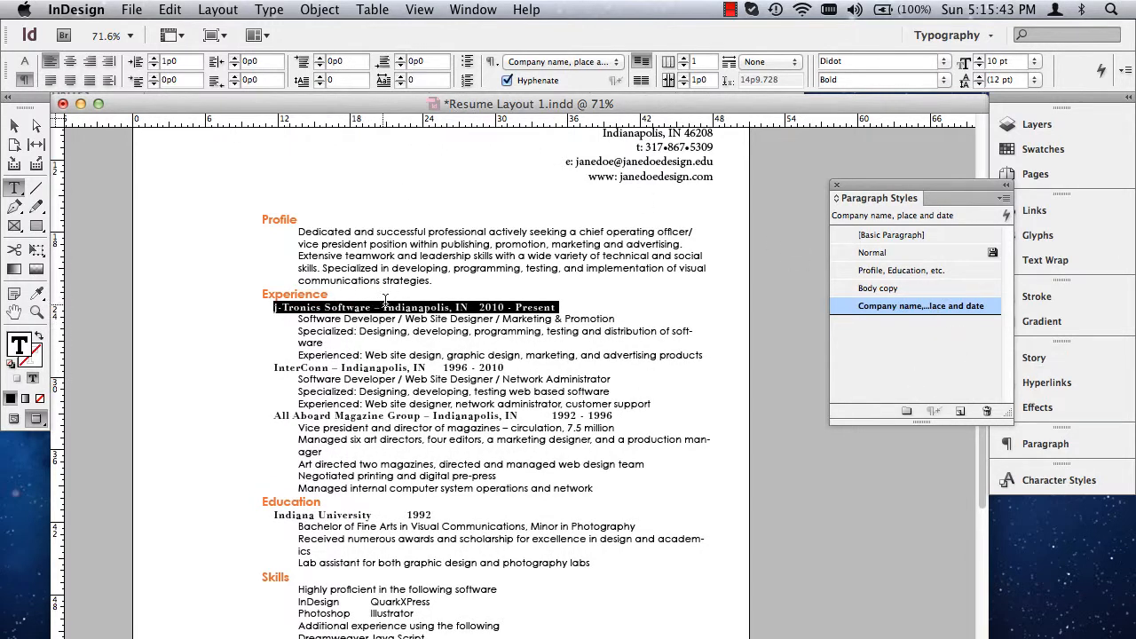
# Try a space after of 0p6 on the Experienced line above InterConn.
pyautogui.tripleClick(310, 354)
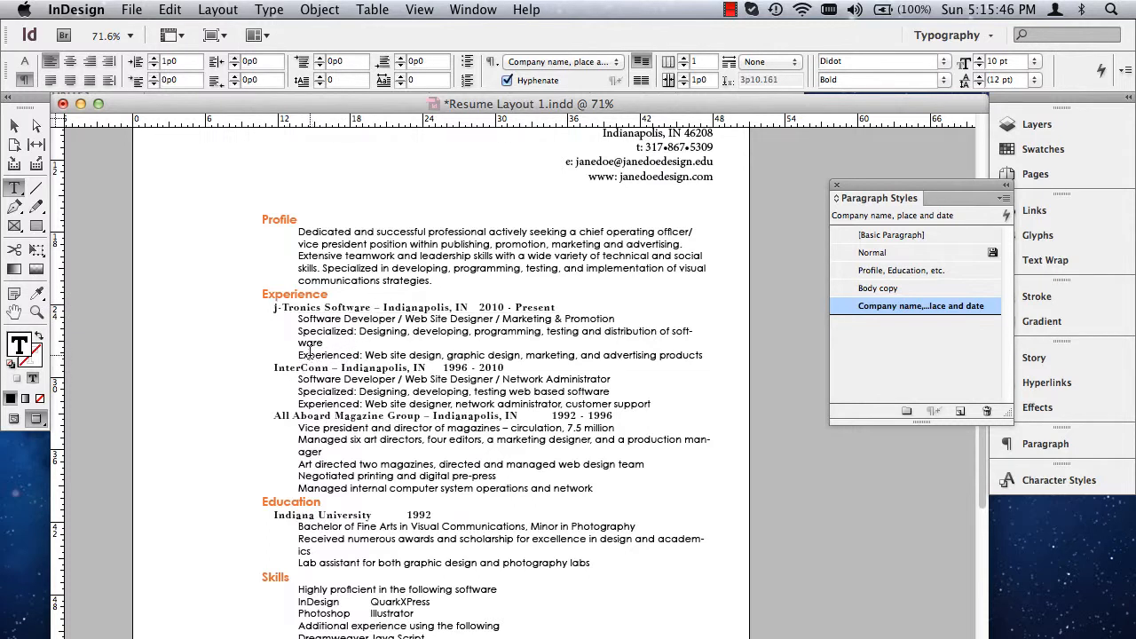
pyautogui.tripleClick(377, 367)
pyautogui.tripleClick(373, 355)
pyautogui.click(400, 59)
pyautogui.click(400, 59)
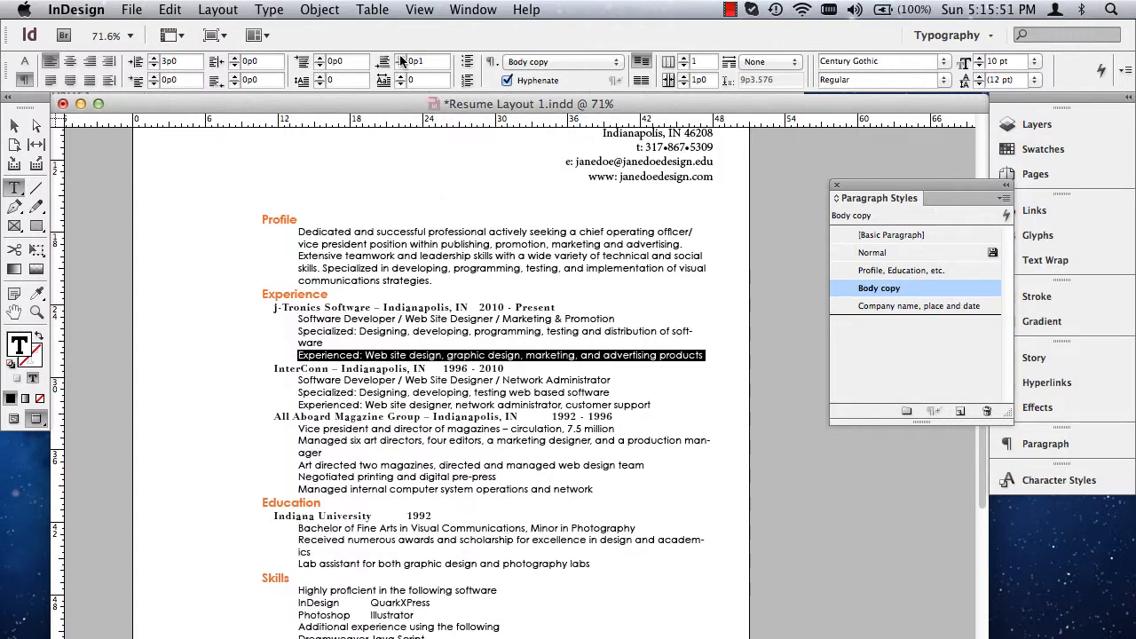
pyautogui.click(400, 59)
pyautogui.click(400, 58)
pyautogui.click(401, 58)
pyautogui.click(400, 58)
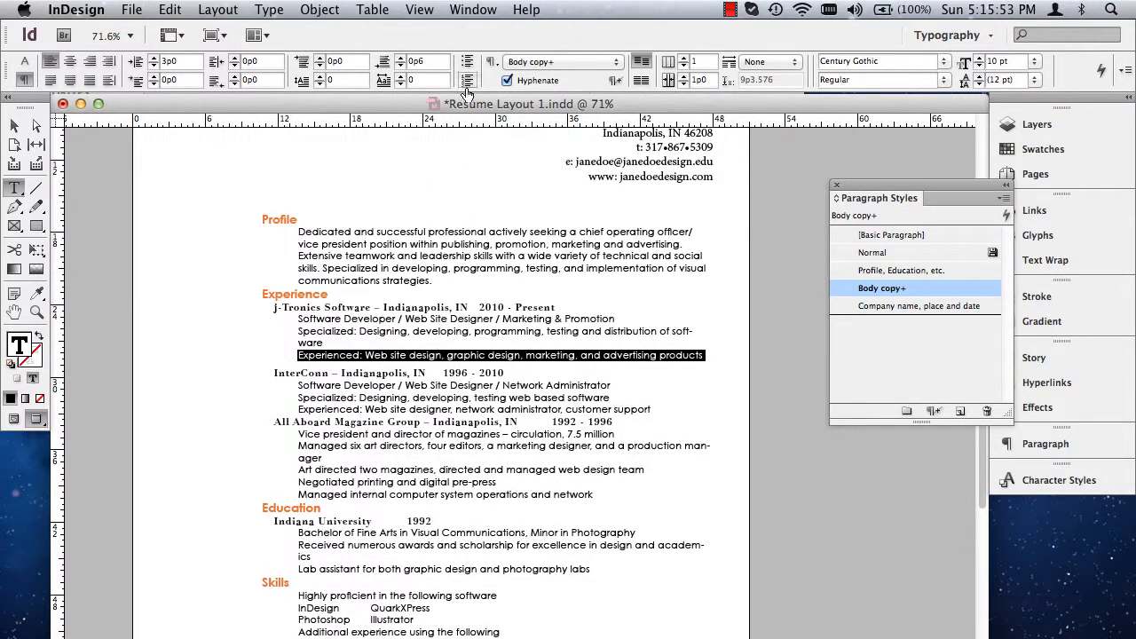
# Reset the space after of the Experienced line above InterConn to 0p0.
pyautogui.click(402, 65)
pyautogui.click(401, 66)
pyautogui.click(401, 66)
pyautogui.click(401, 66)
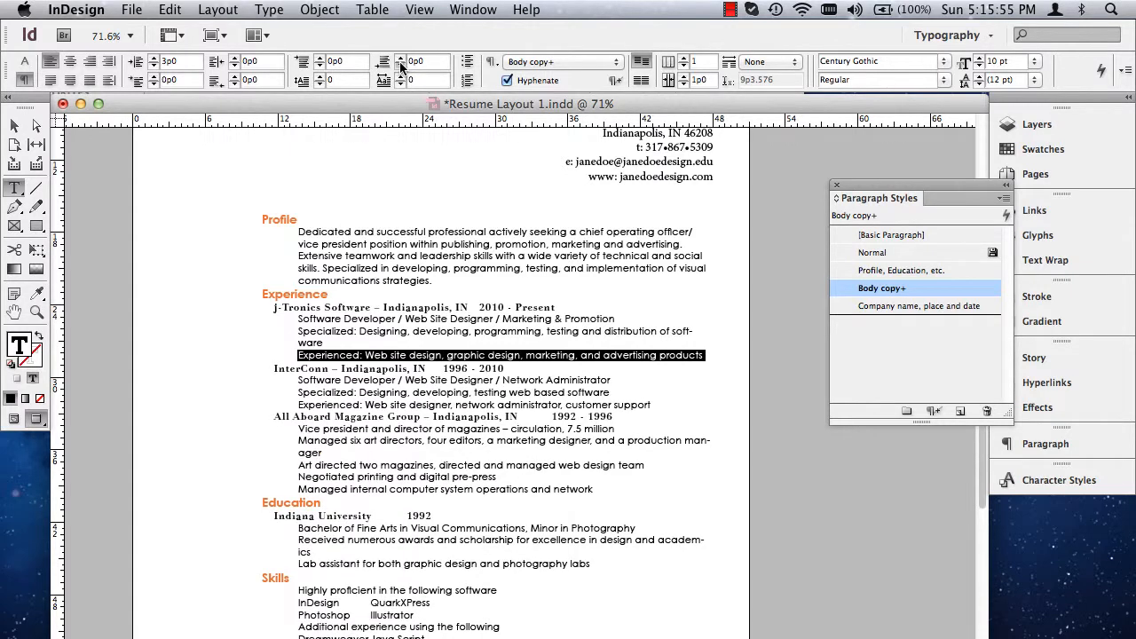
pyautogui.click(402, 65)
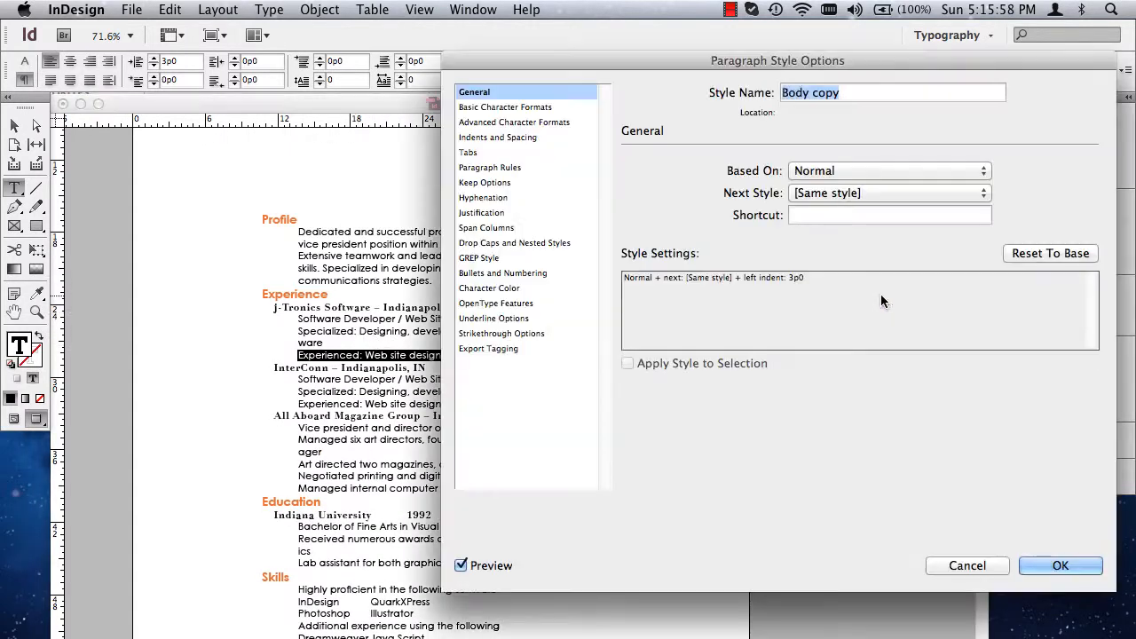
# Set the space after of the Body copy paragraph style to 0p5.
pyautogui.doubleClick(877, 288)
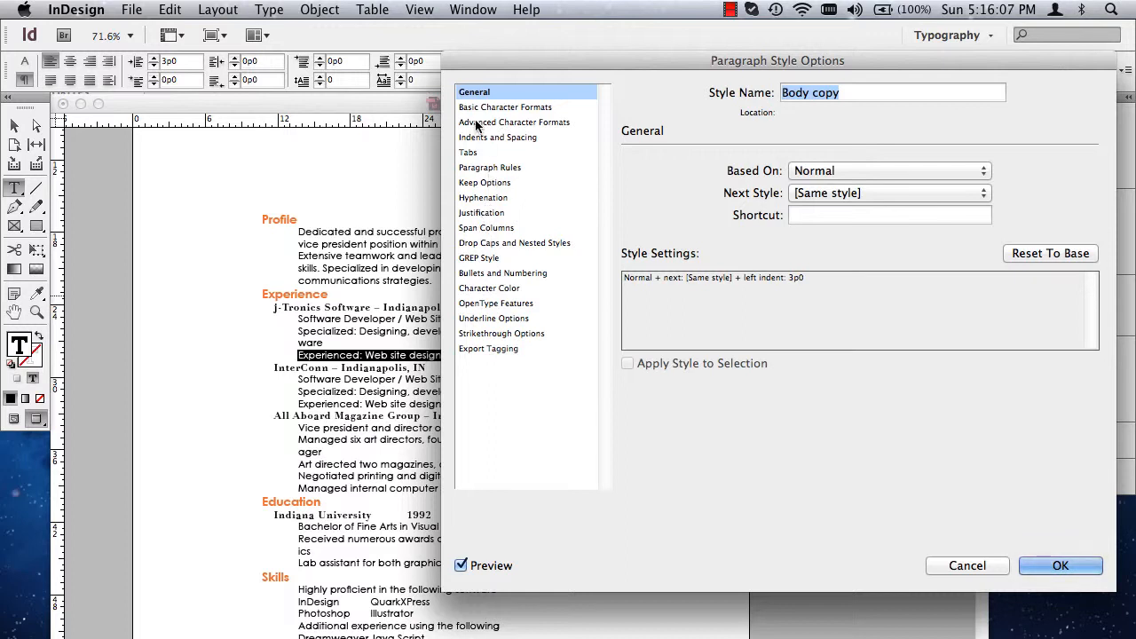
pyautogui.click(521, 140)
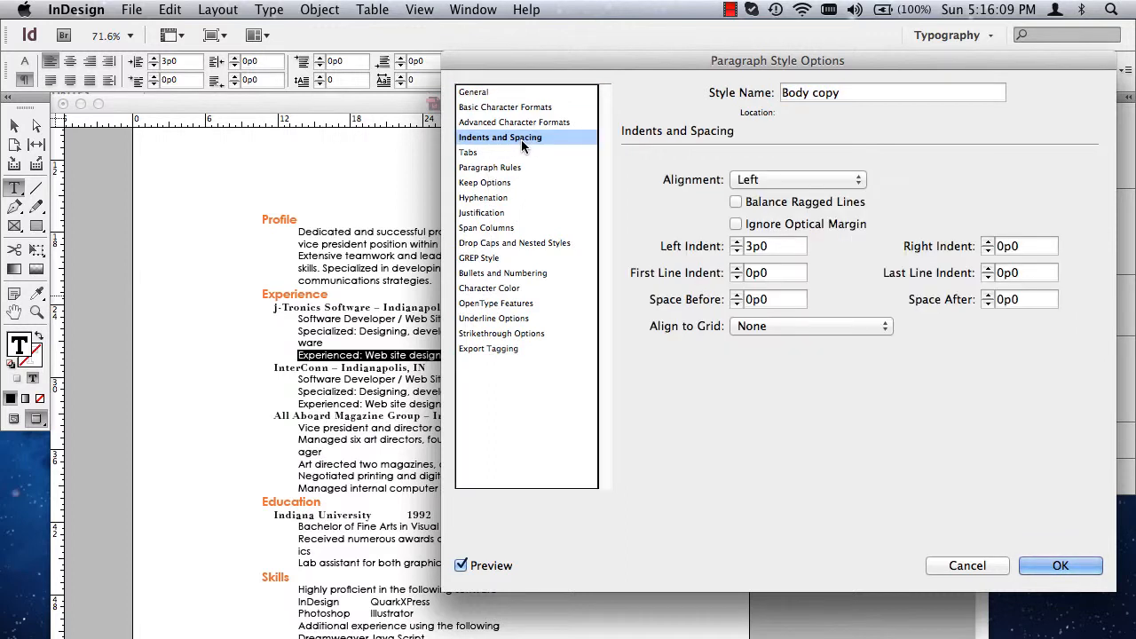
pyautogui.click(987, 295)
pyautogui.click(987, 295)
pyautogui.click(987, 296)
pyautogui.click(987, 295)
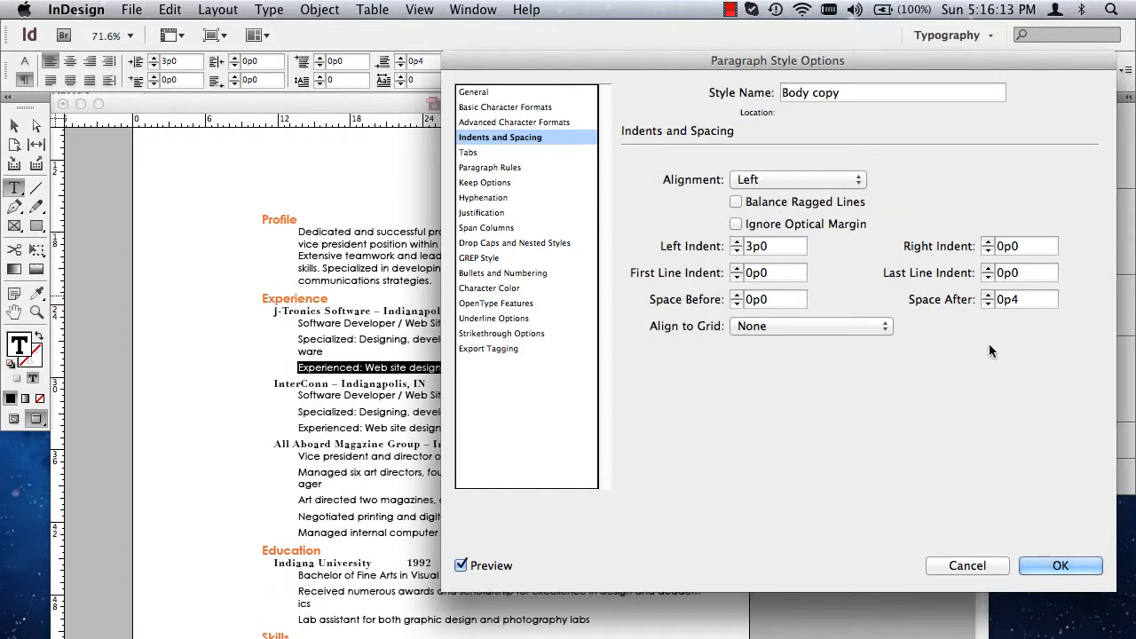
pyautogui.click(987, 296)
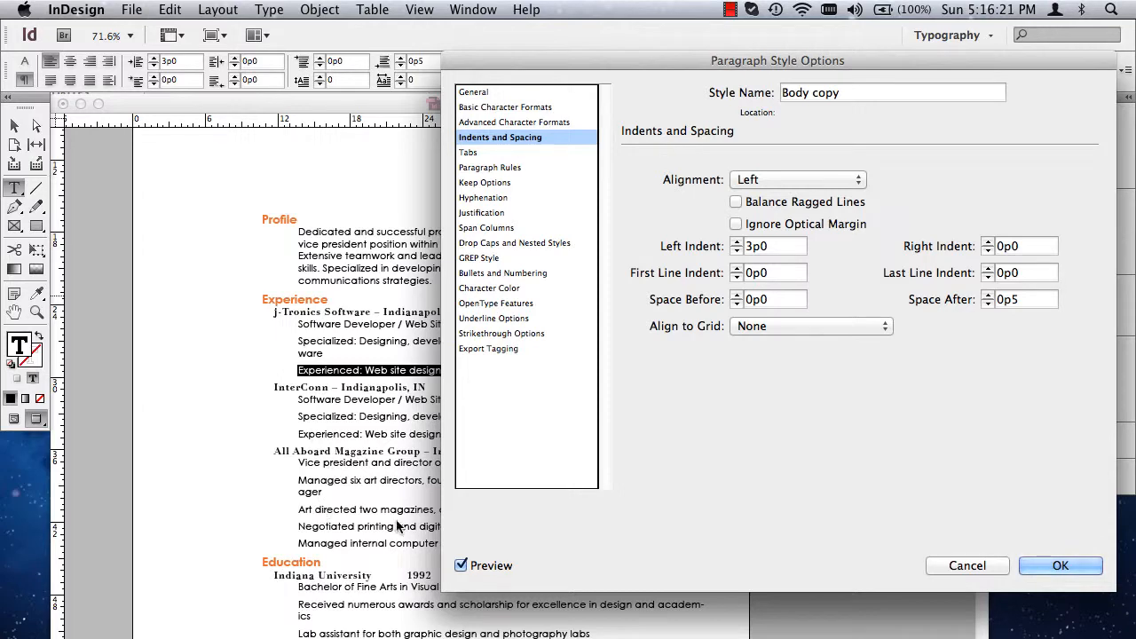
pyautogui.click(1059, 565)
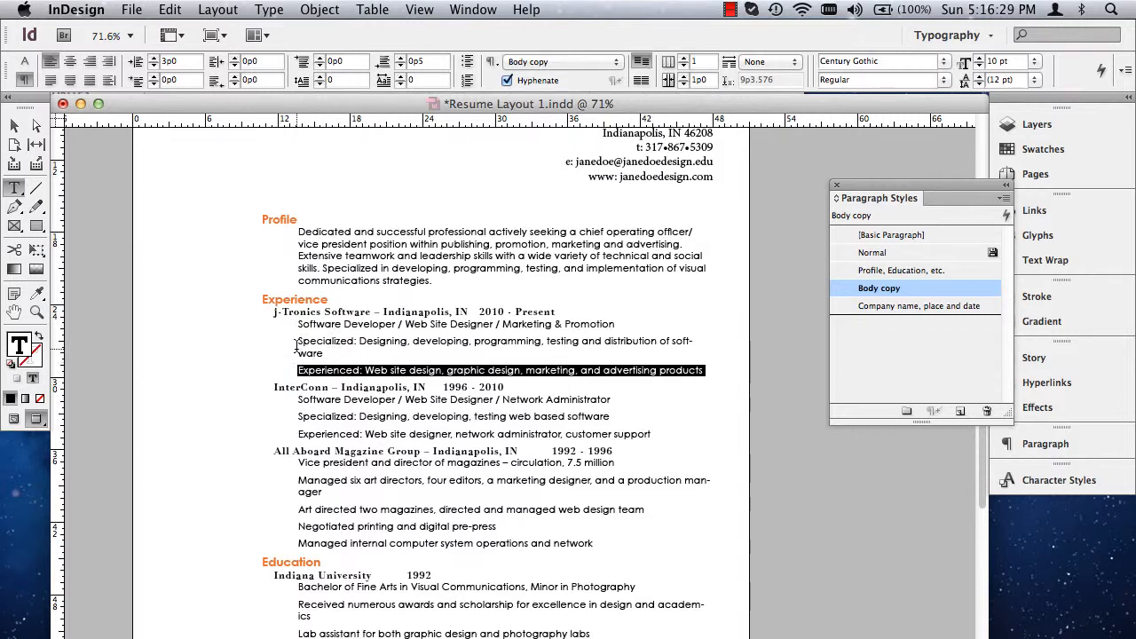
# With nothing selected, switch from Preview to the Normal screen mode and show the hidden characters in the resume text.
pyautogui.click(457, 352)
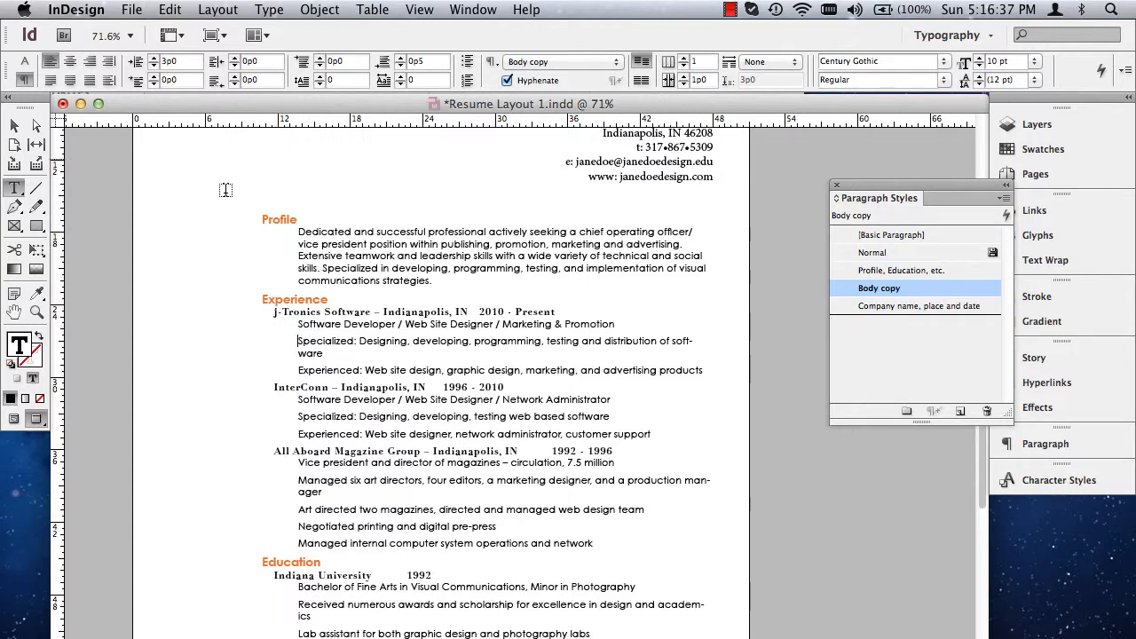
pyautogui.click(15, 127)
pyautogui.click(190, 191)
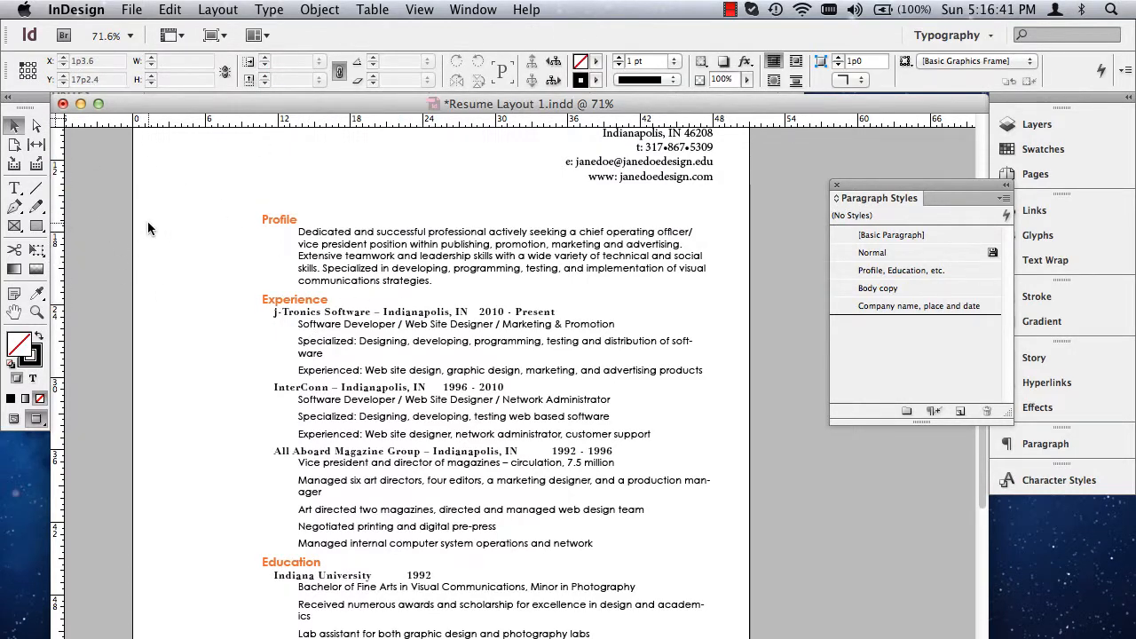
pyautogui.press('w')
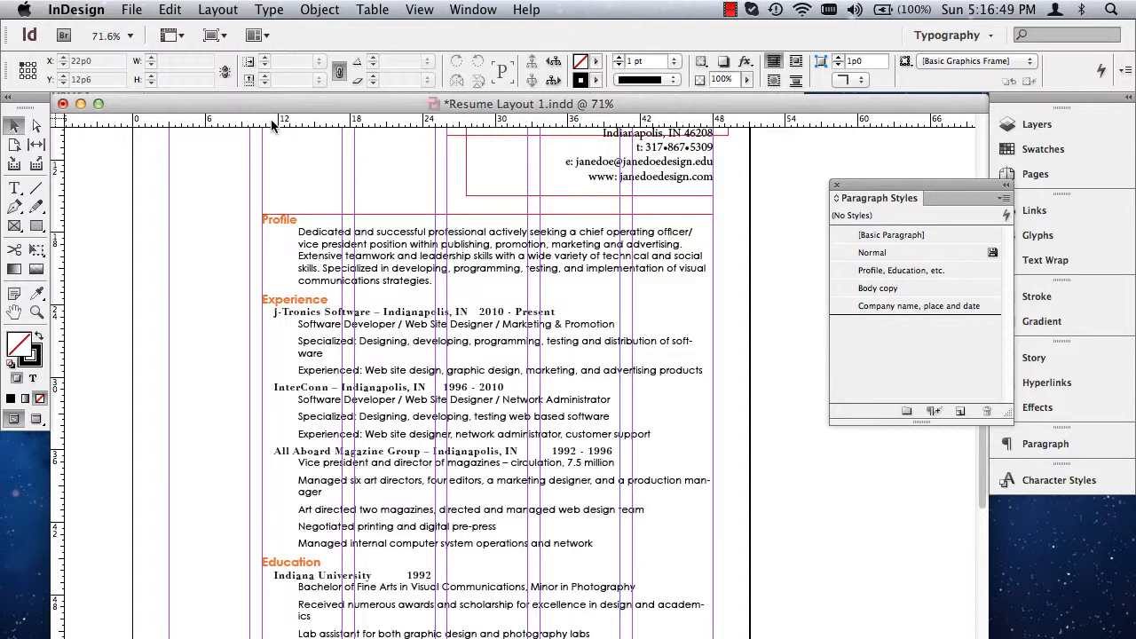
pyautogui.click(269, 9)
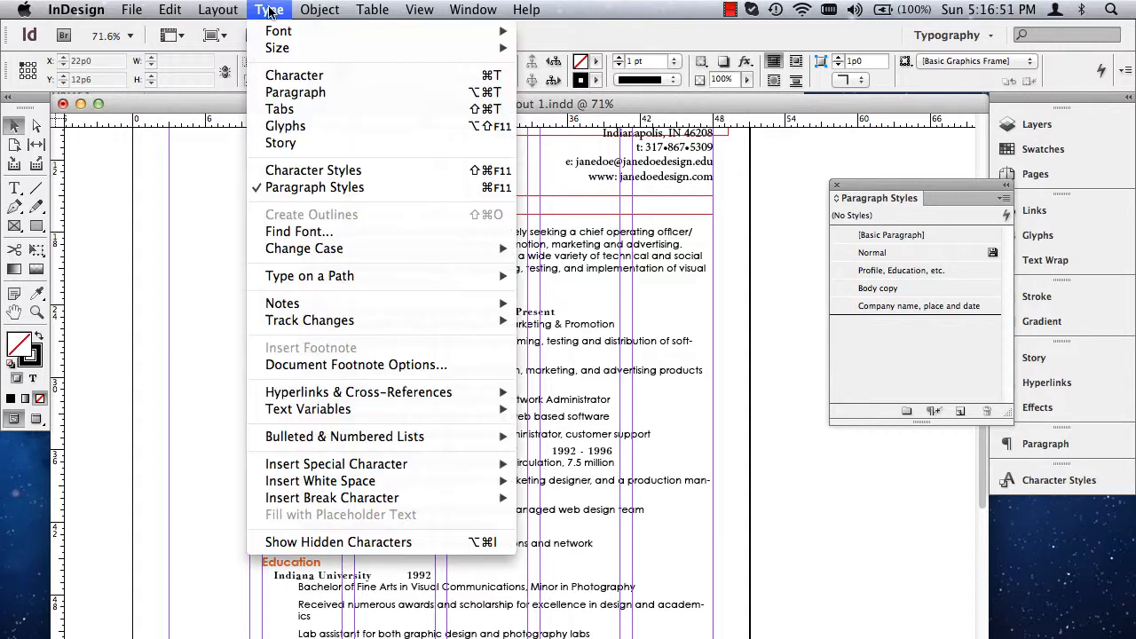
pyautogui.click(337, 542)
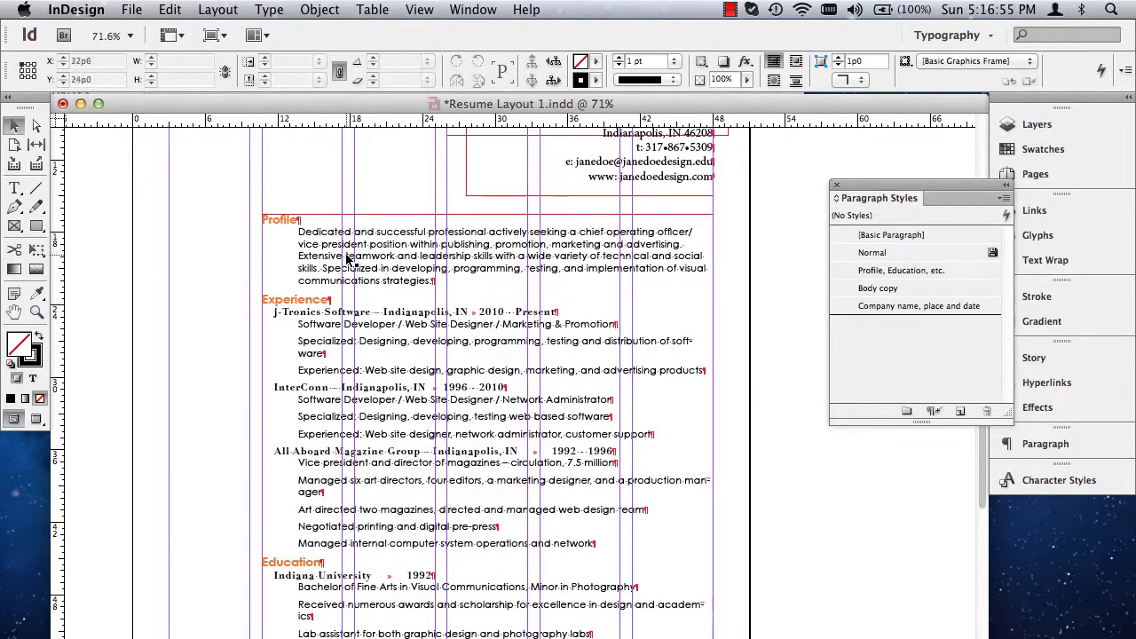